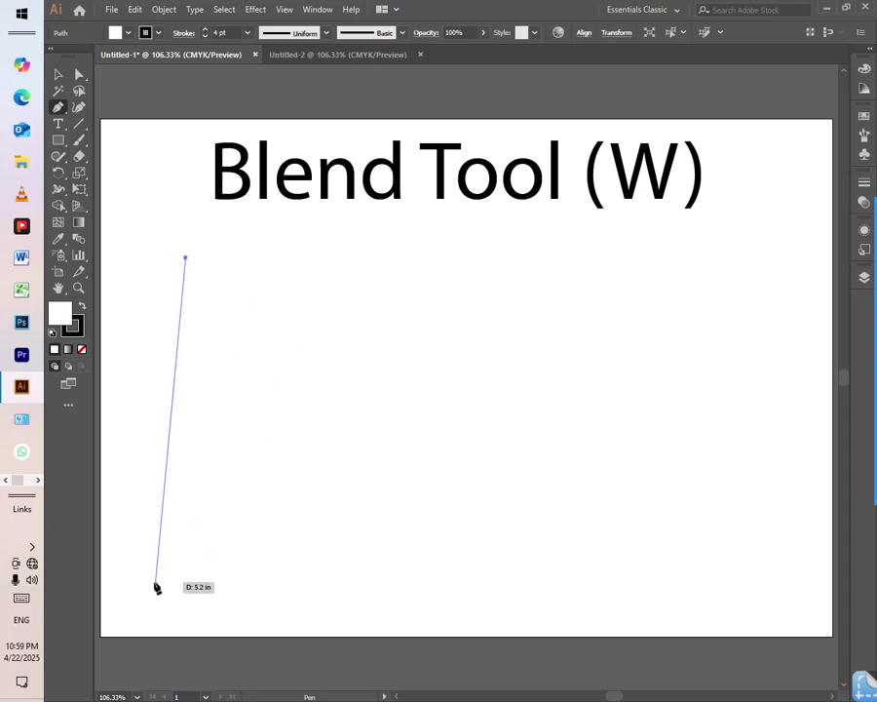
# - Draw a straight vertical line about 4.8 in long with the Pen tool near the artboard's left side, ending it as an open path
pyautogui.press('shift')
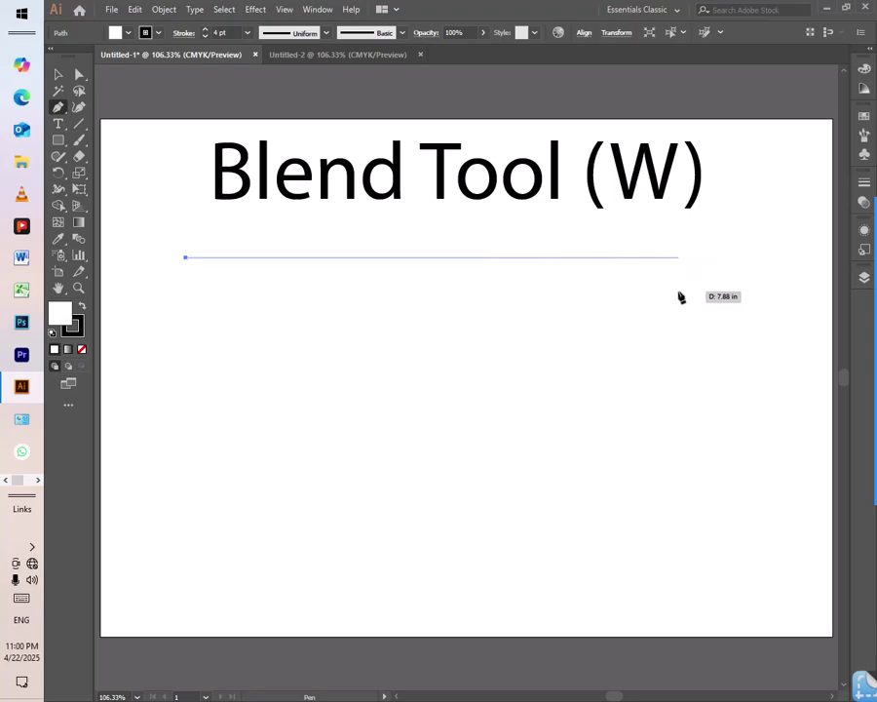
pyautogui.click(186, 564)
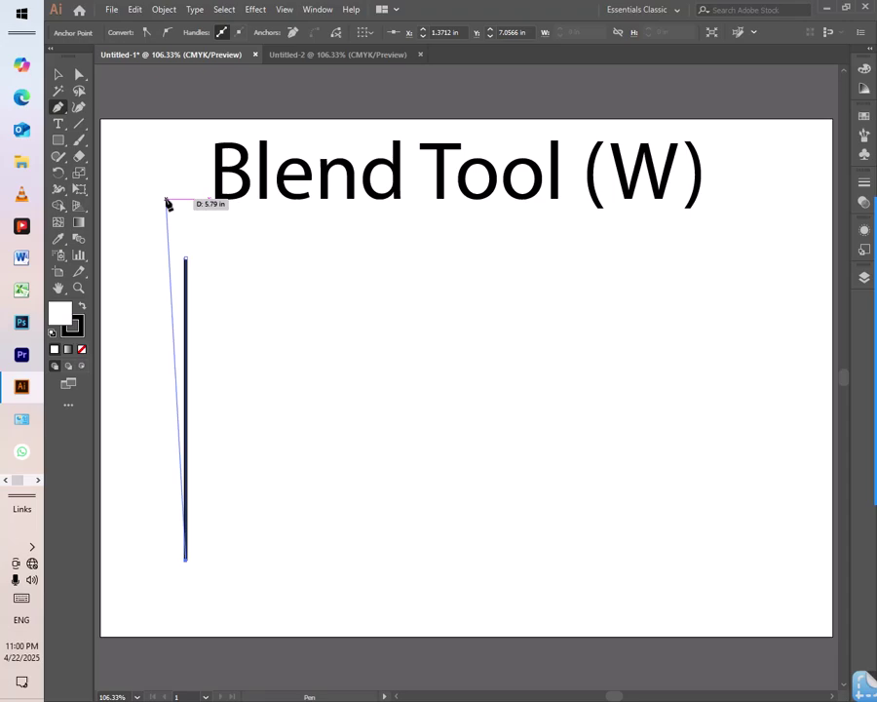
pyautogui.press('Escape')
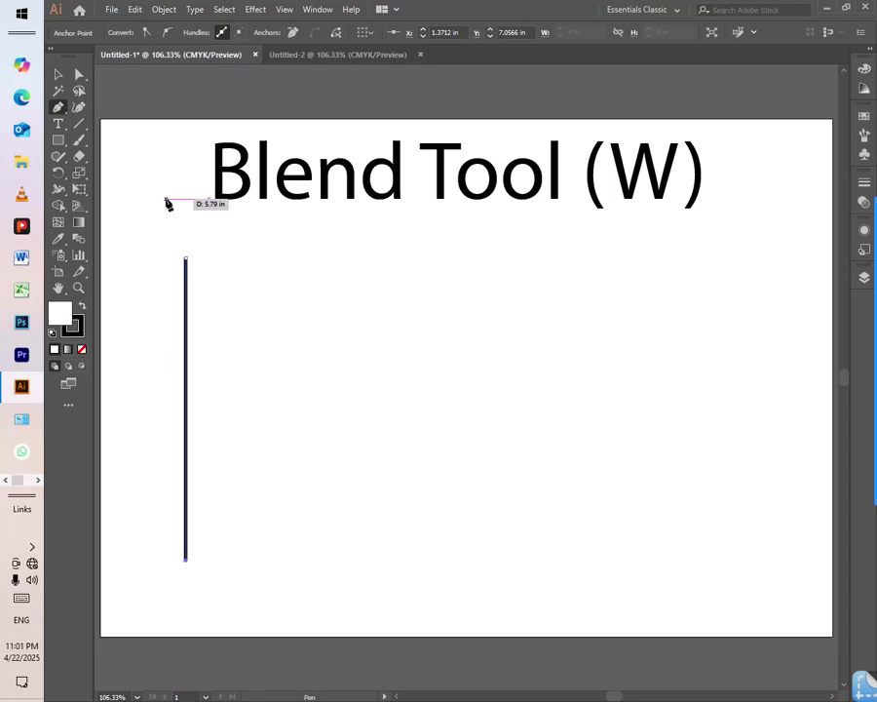
# - Duplicate the vertical line about 9.1 in horizontally to the right, keeping the copy level with the original
pyautogui.click(59, 76)
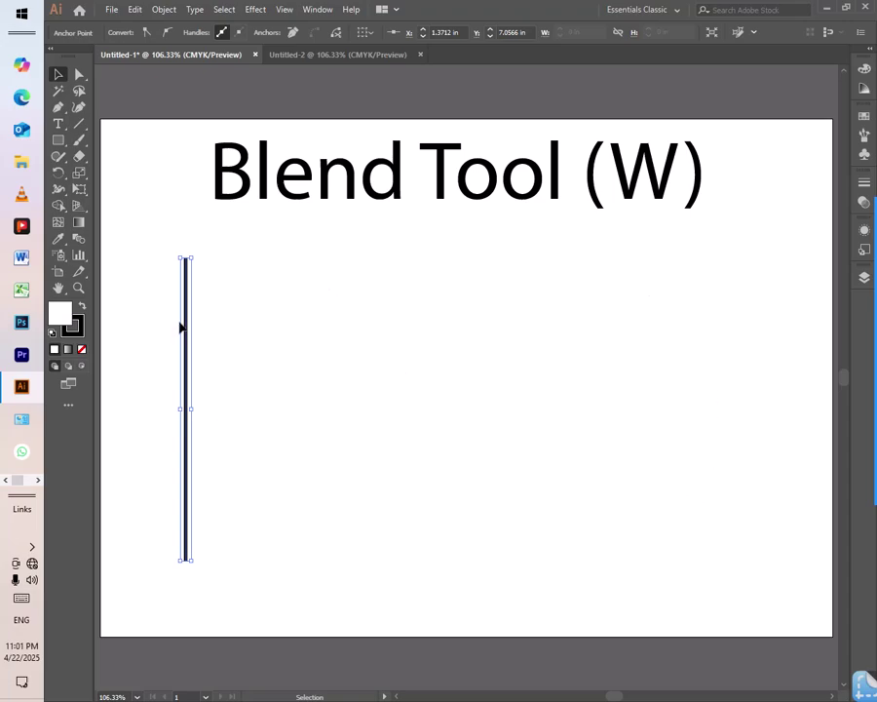
pyautogui.moveTo(189, 324); pyautogui.dragTo(758, 384)
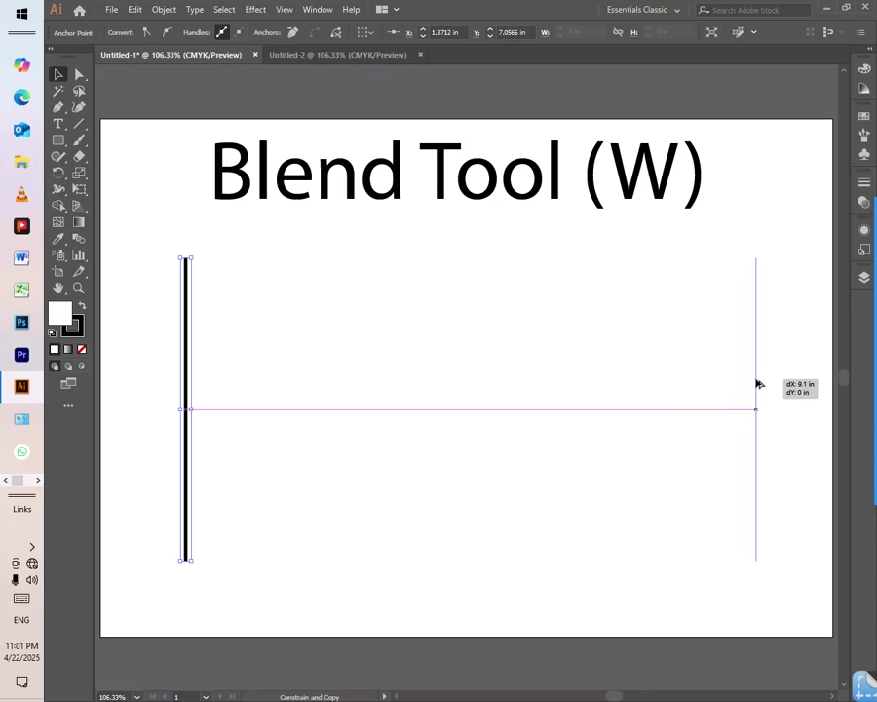
pyautogui.moveTo(758, 384); pyautogui.dragTo(758, 384)
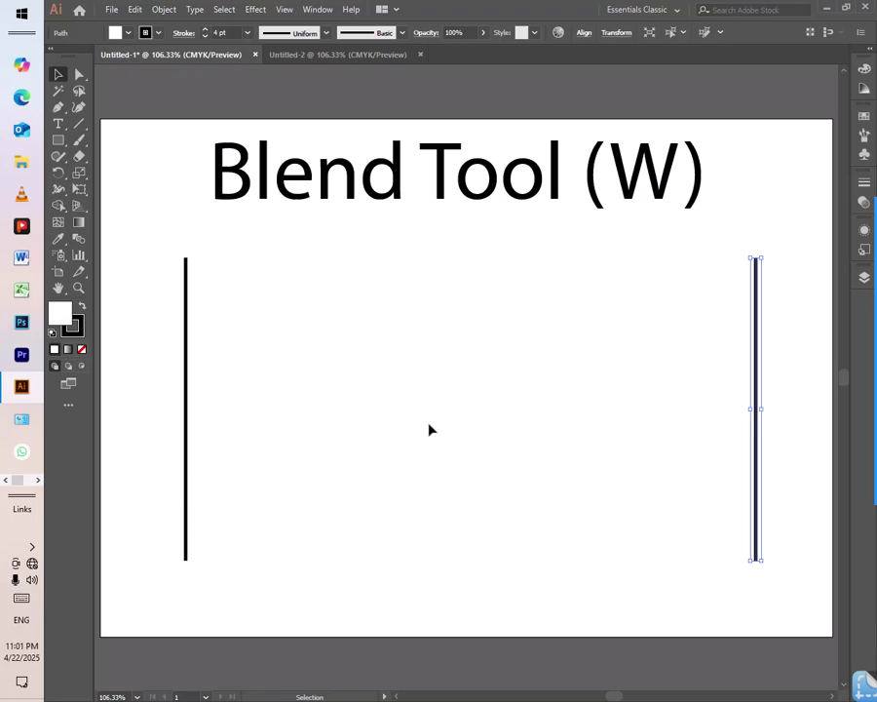
pyautogui.click(186, 268)
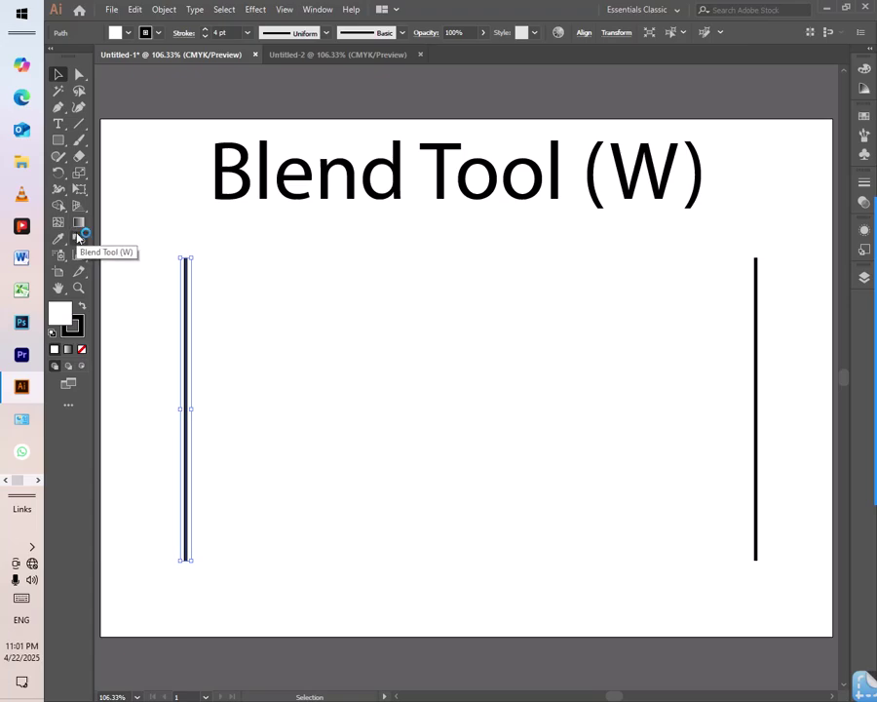
pyautogui.click(163, 9)
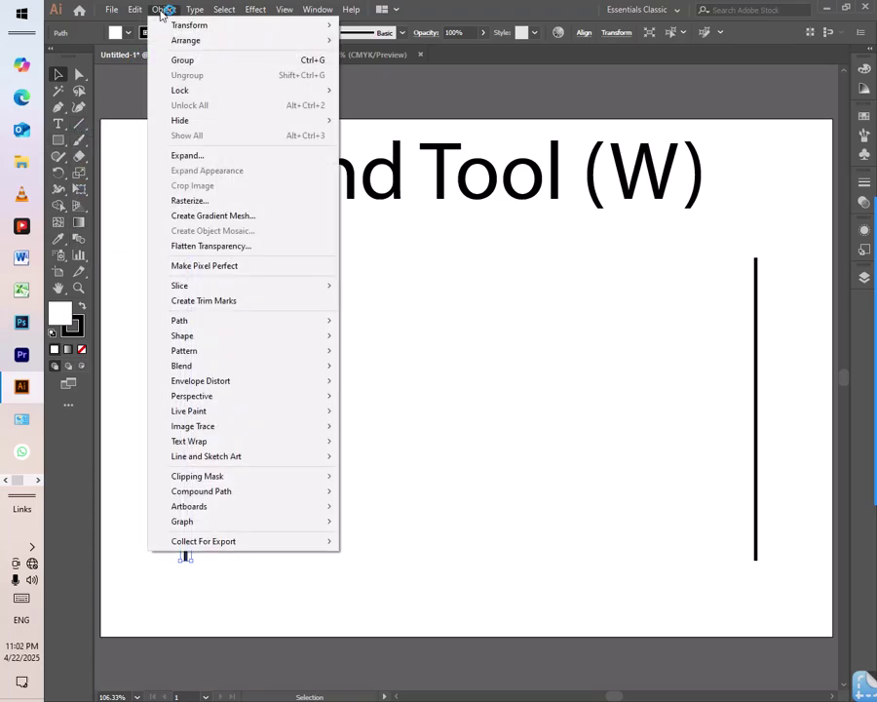
pyautogui.moveTo(188, 366)
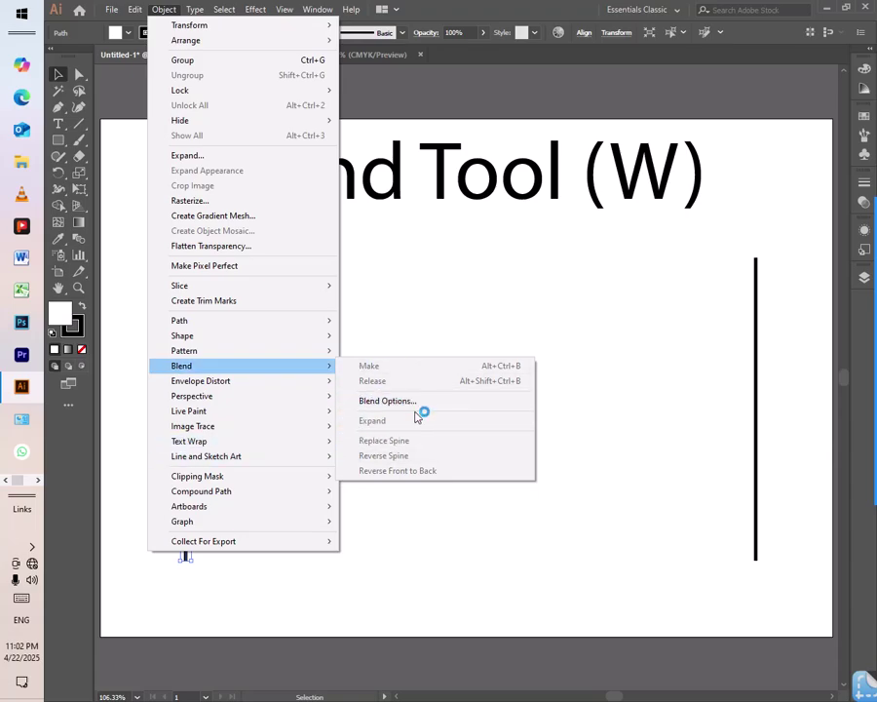
pyautogui.click(539, 322)
pyautogui.click(540, 327)
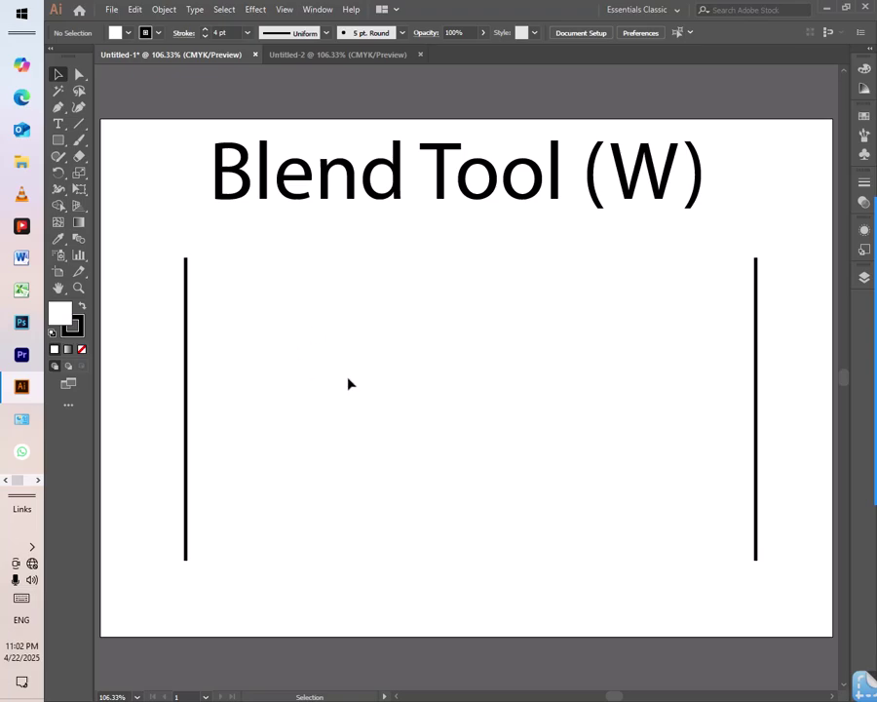
# - Examine the spacing and orientation choices in Blend Options, closing the dialog without changing anything
pyautogui.doubleClick(80, 240)
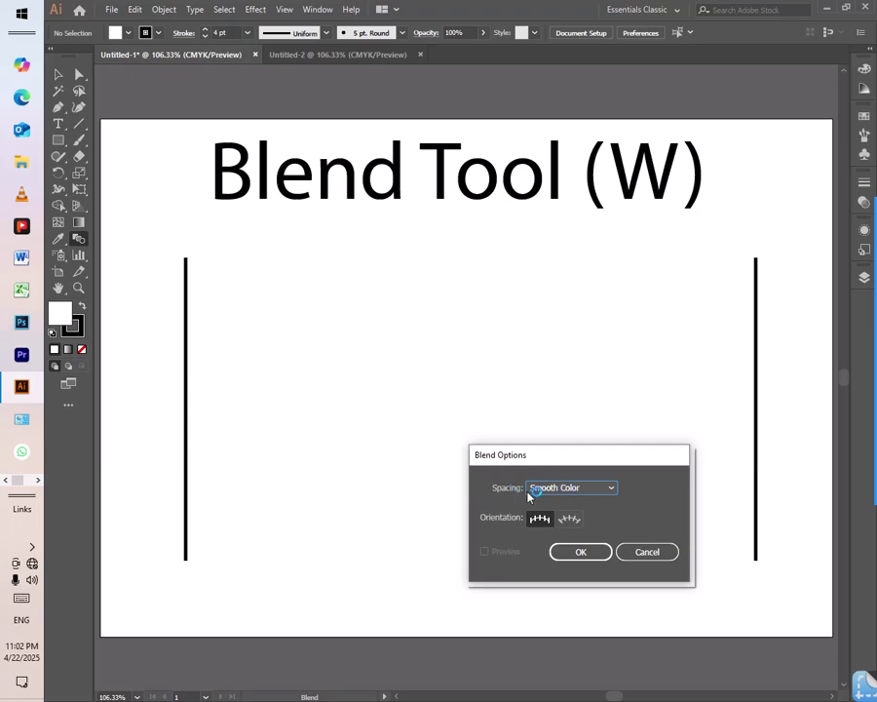
pyautogui.click(591, 491)
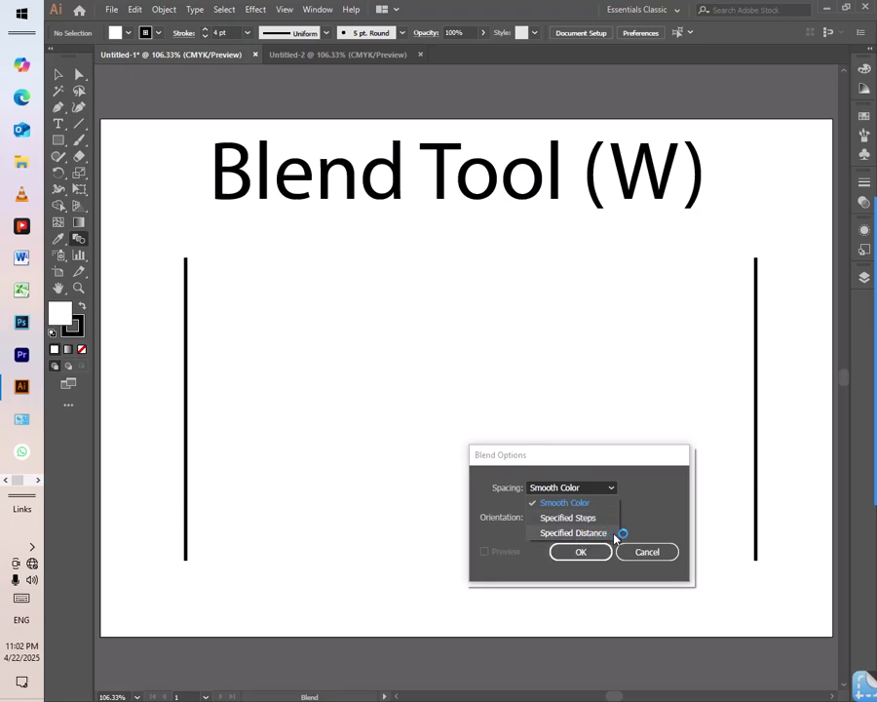
pyautogui.click(596, 502)
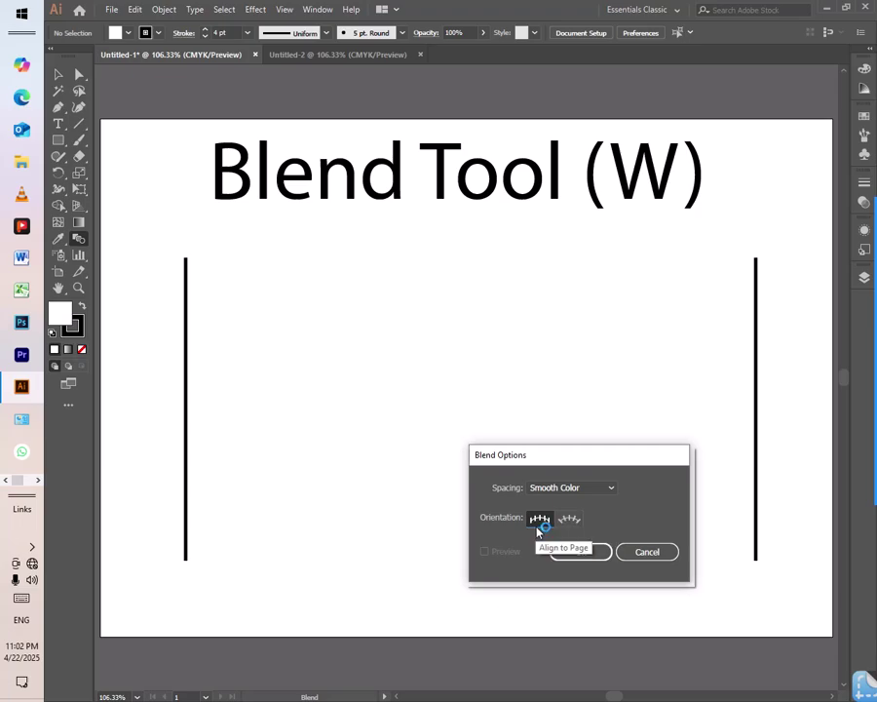
pyautogui.click(664, 556)
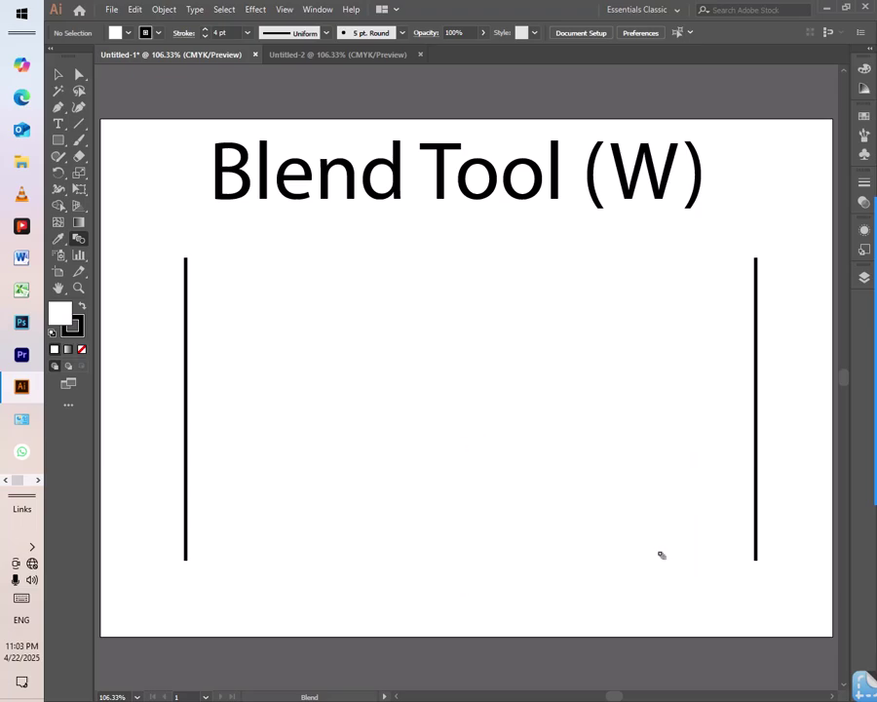
pyautogui.click(157, 13)
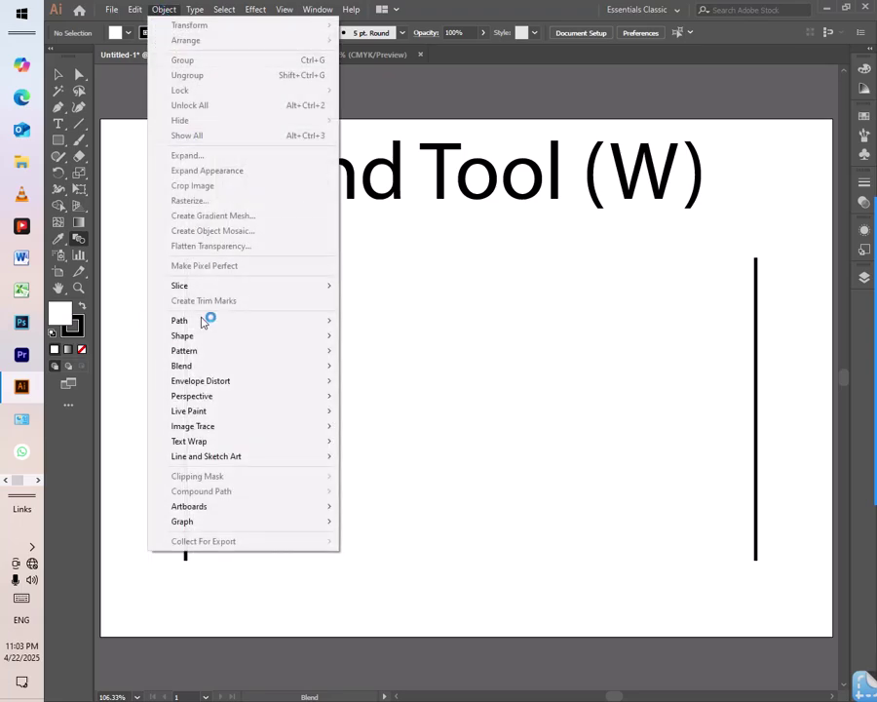
pyautogui.moveTo(186, 370)
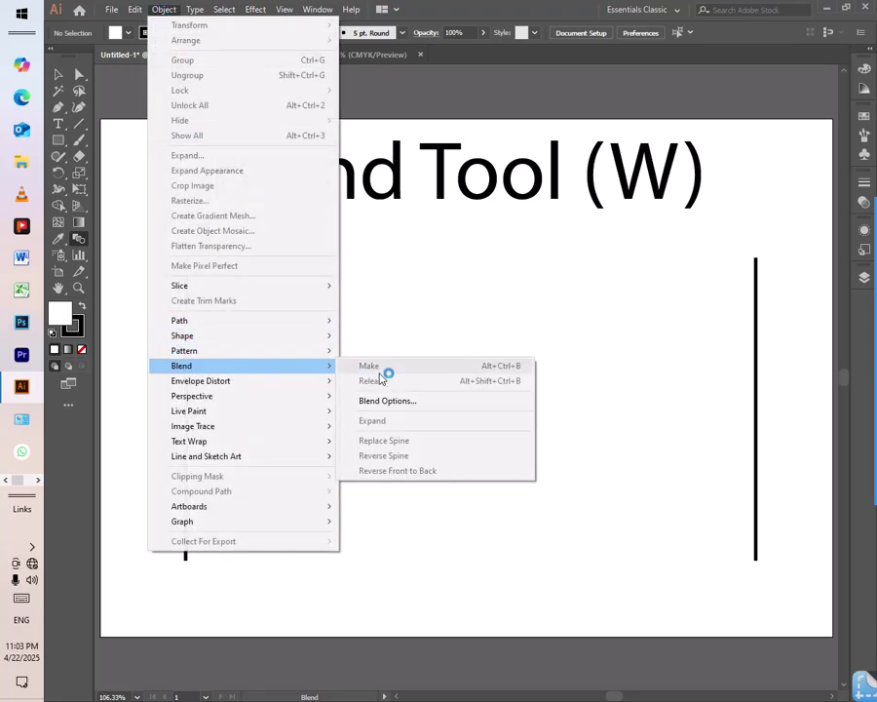
pyautogui.click(419, 401)
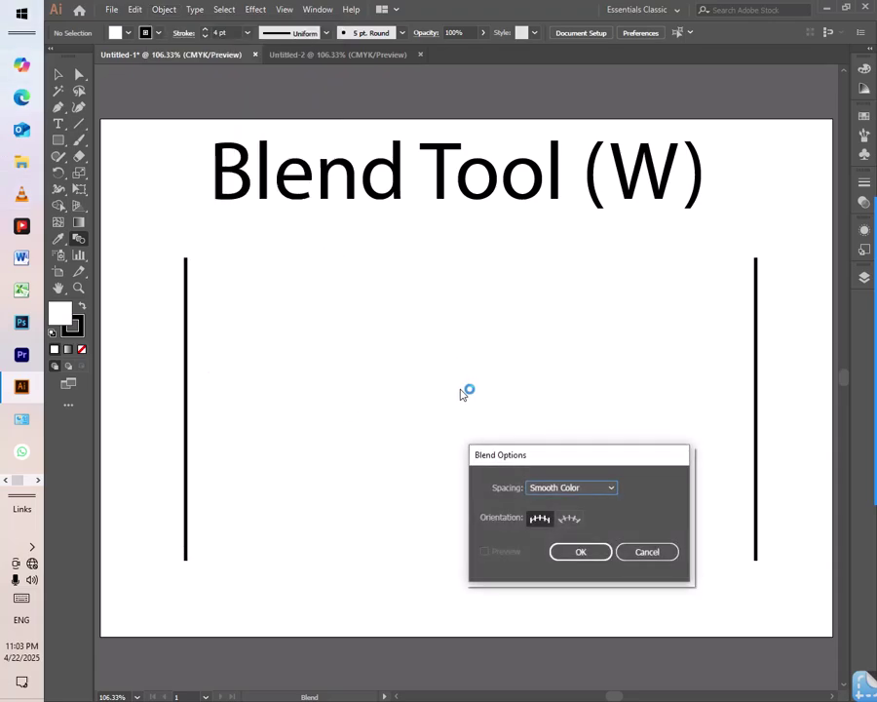
pyautogui.click(571, 484)
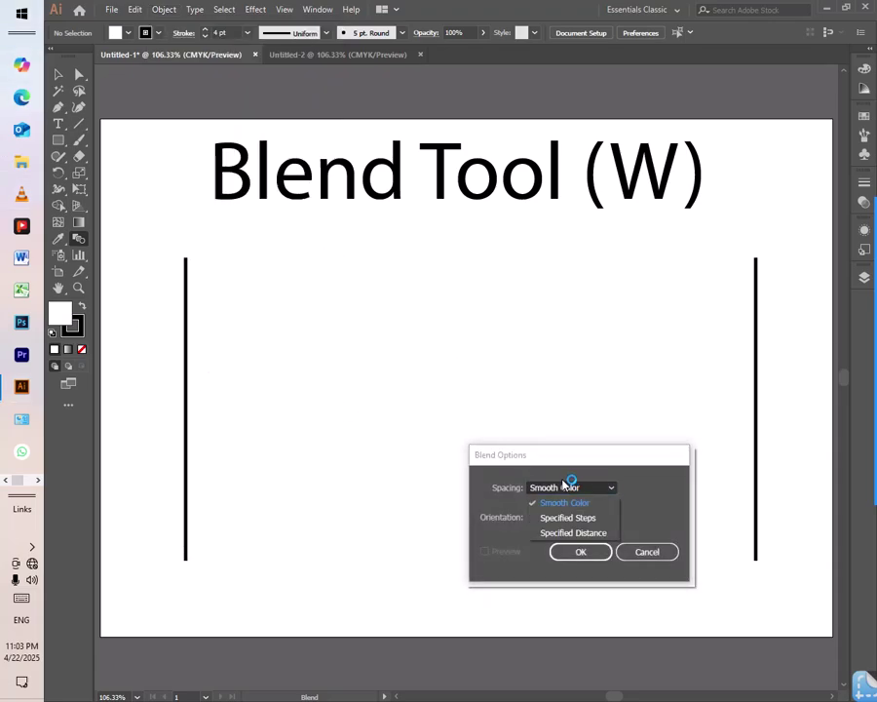
pyautogui.click(655, 559)
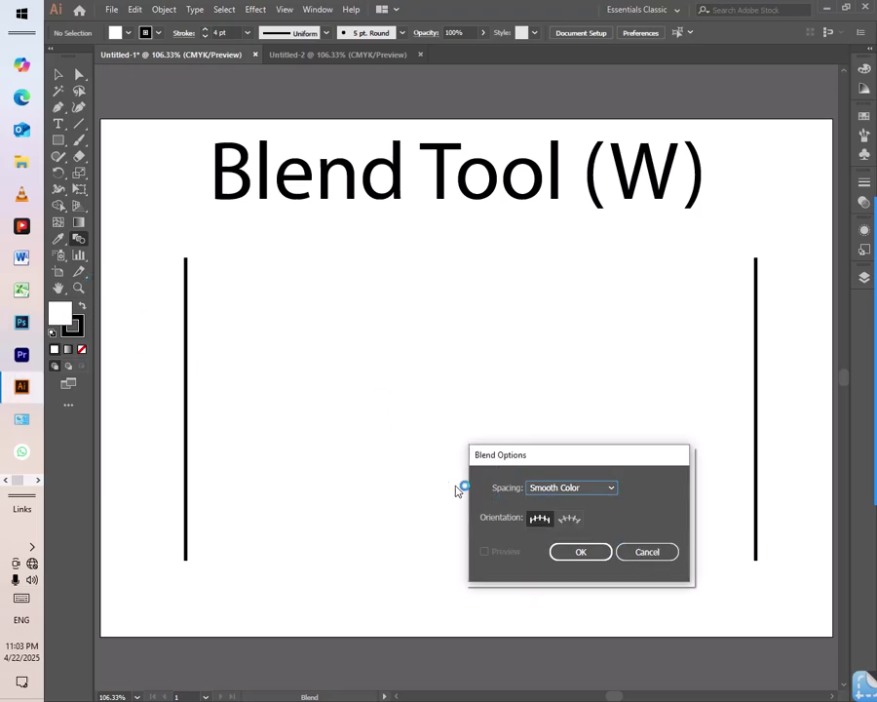
pyautogui.click(628, 551)
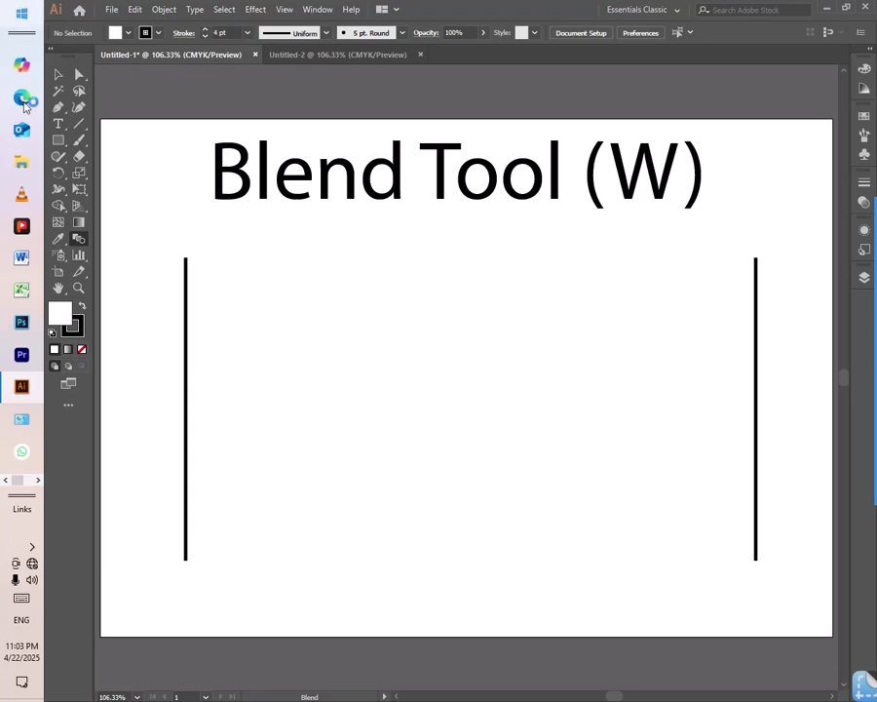
pyautogui.click(58, 74)
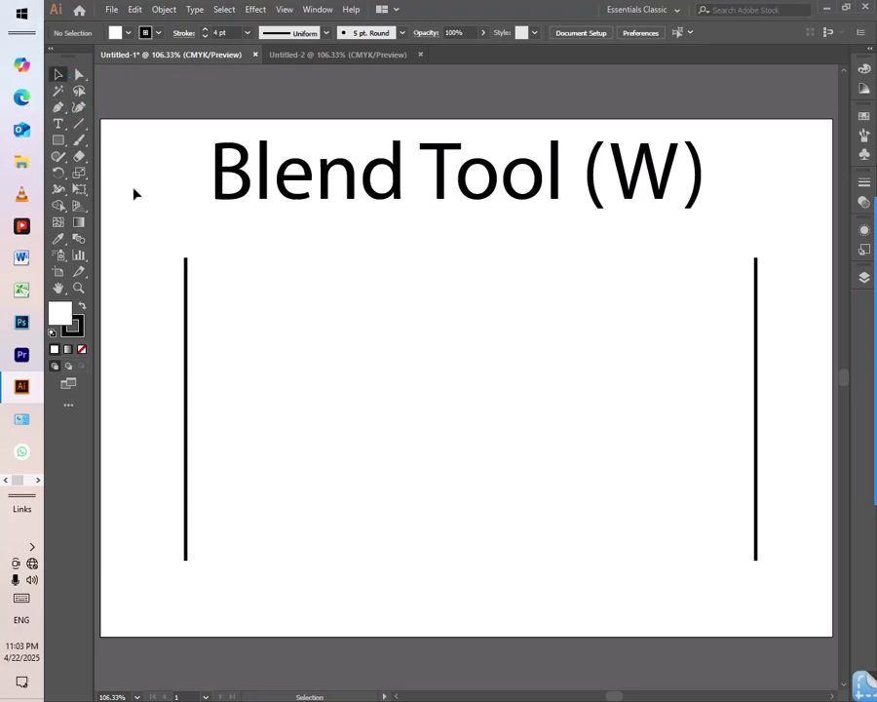
pyautogui.moveTo(161, 252); pyautogui.dragTo(193, 562)
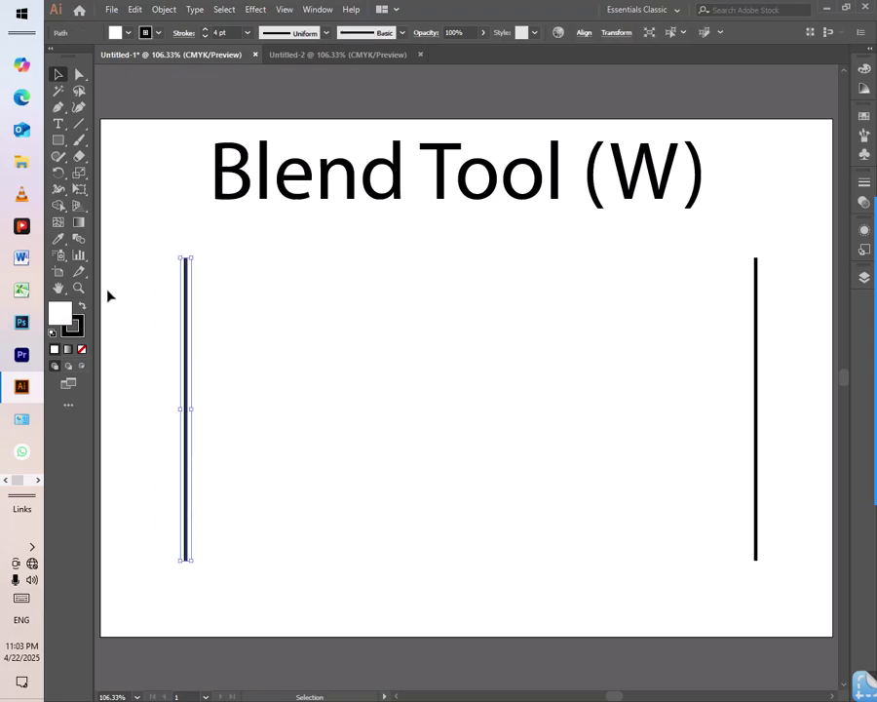
pyautogui.click(80, 239)
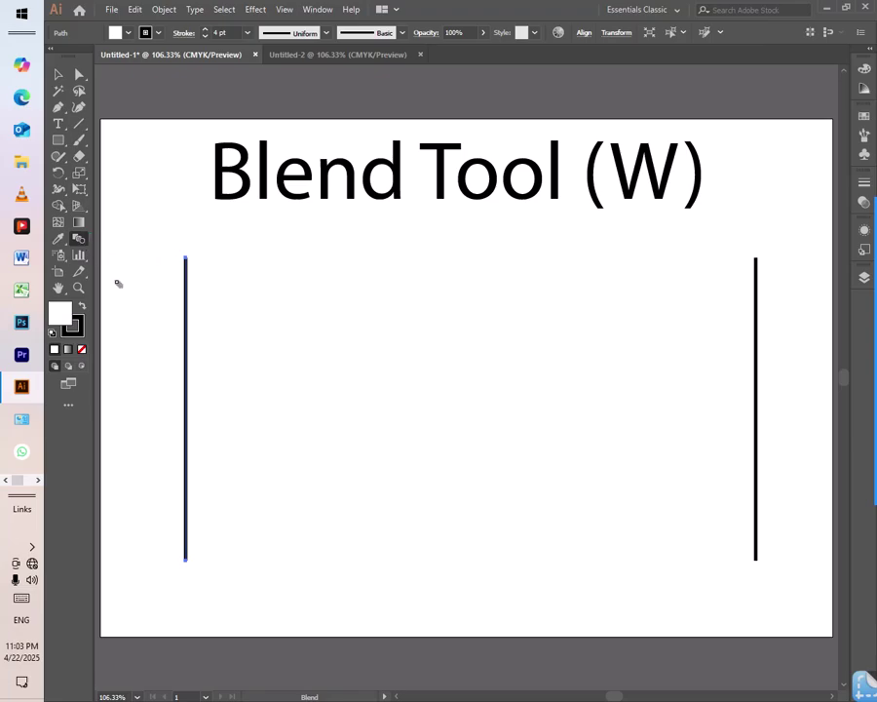
pyautogui.click(58, 77)
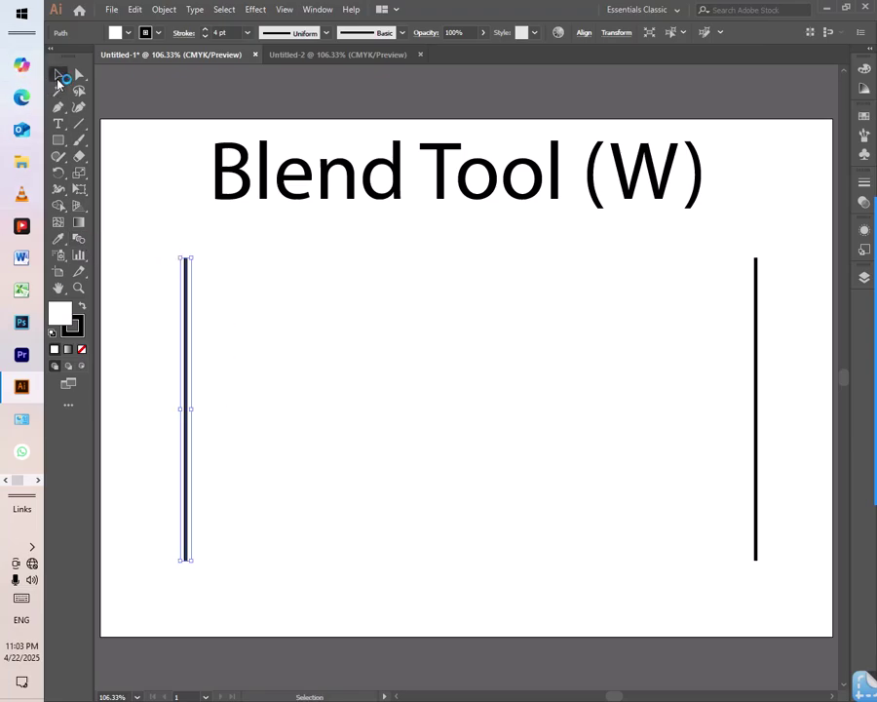
pyautogui.moveTo(161, 248); pyautogui.dragTo(215, 562)
pyautogui.click(78, 244)
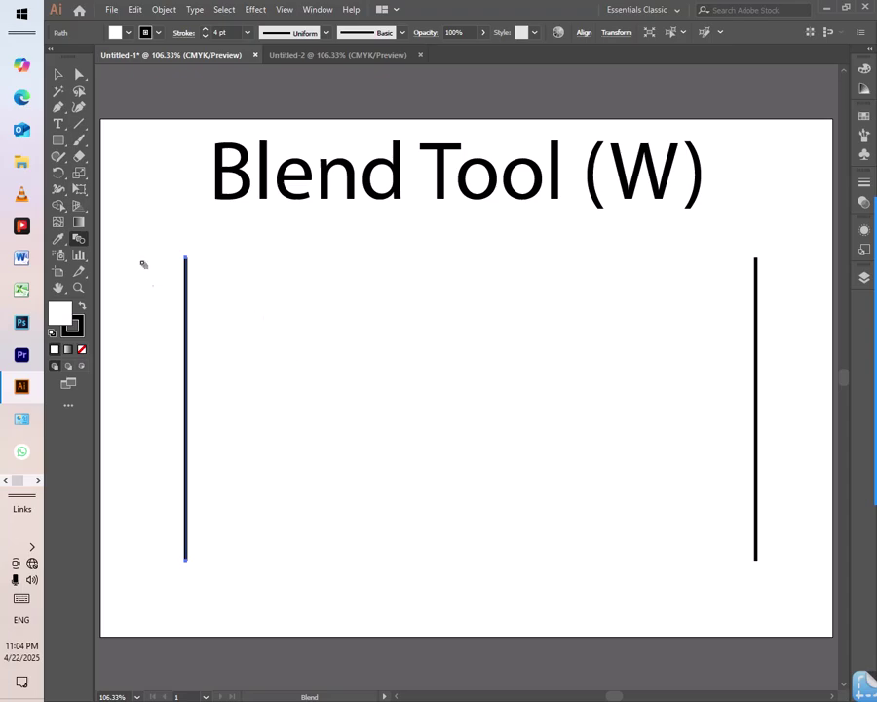
pyautogui.click(58, 75)
pyautogui.moveTo(161, 243); pyautogui.dragTo(217, 576)
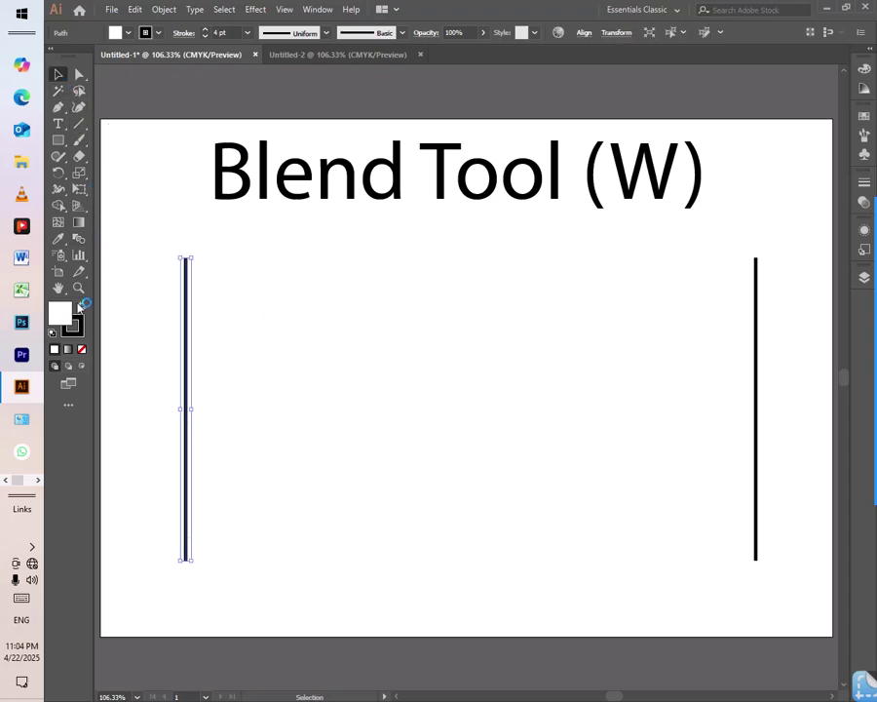
pyautogui.click(78, 238)
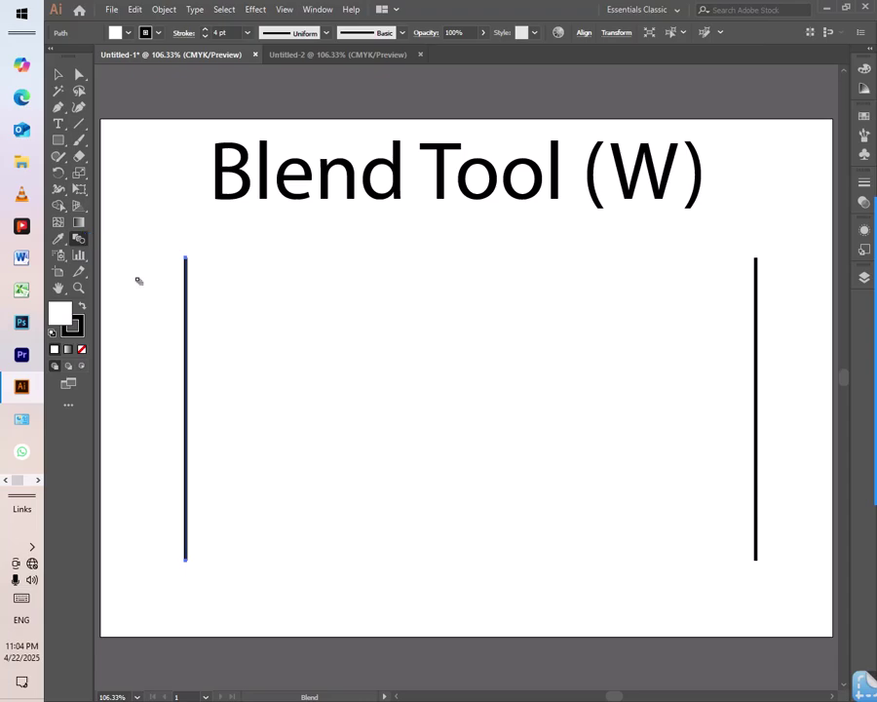
pyautogui.click(186, 309)
pyautogui.click(58, 78)
pyautogui.moveTo(156, 242); pyautogui.dragTo(210, 584)
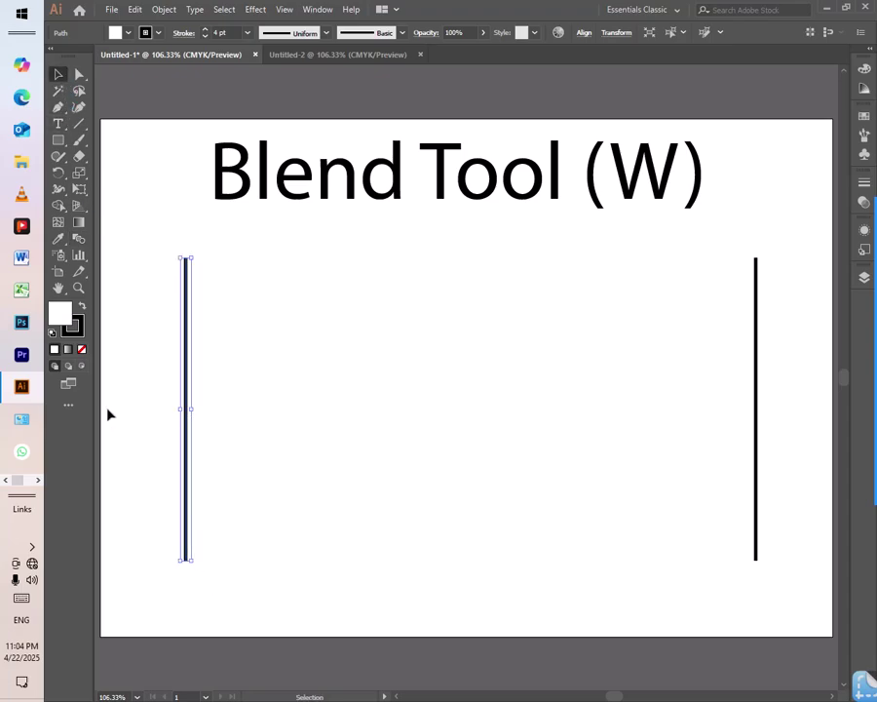
pyautogui.click(80, 239)
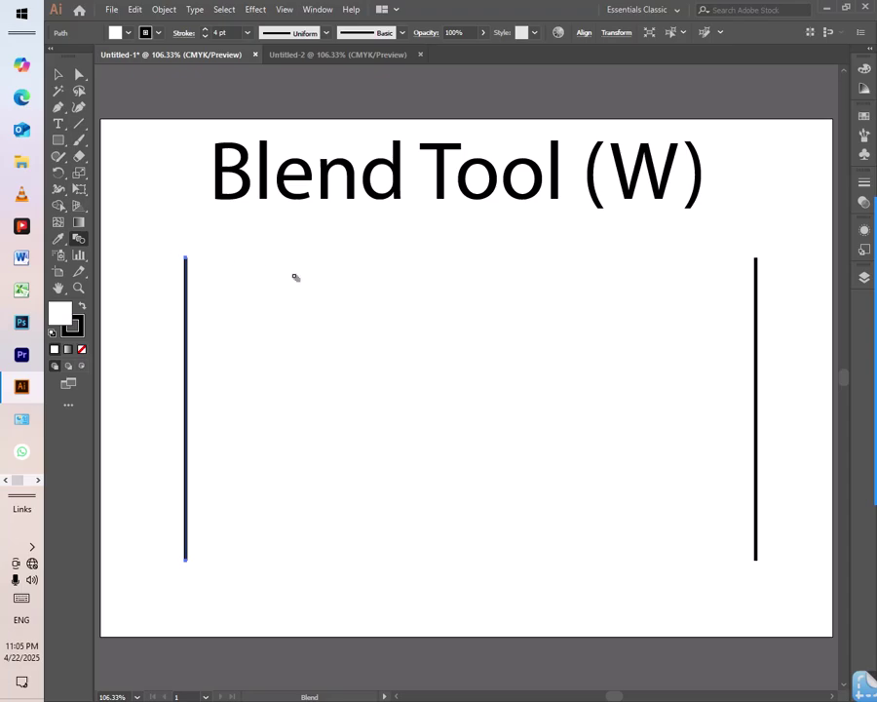
pyautogui.click(57, 74)
pyautogui.click(278, 310)
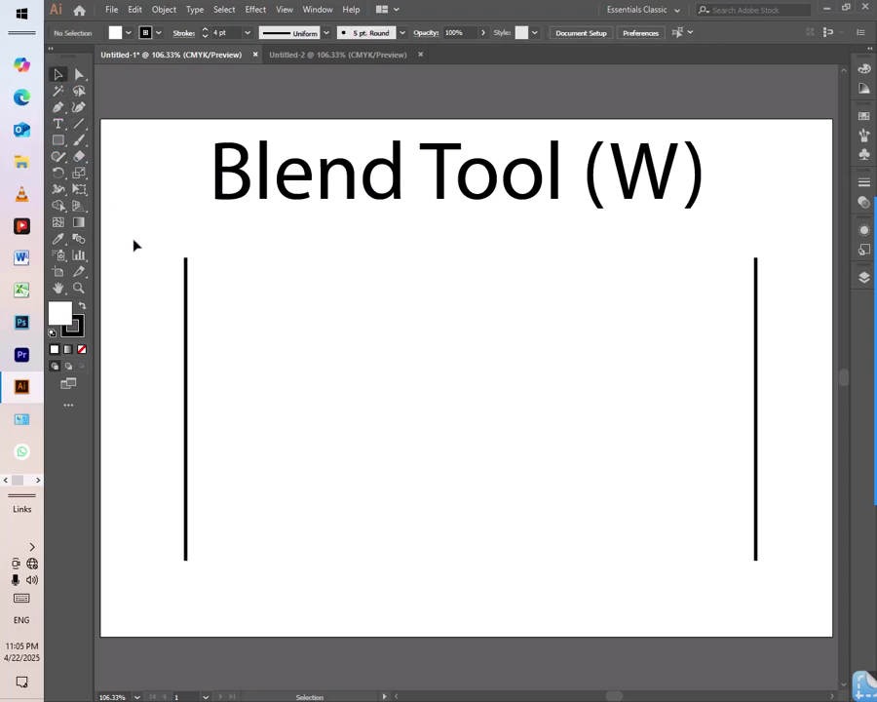
# - Blend the left vertical line into the right one with the Blend tool
pyautogui.moveTo(138, 249); pyautogui.dragTo(229, 578)
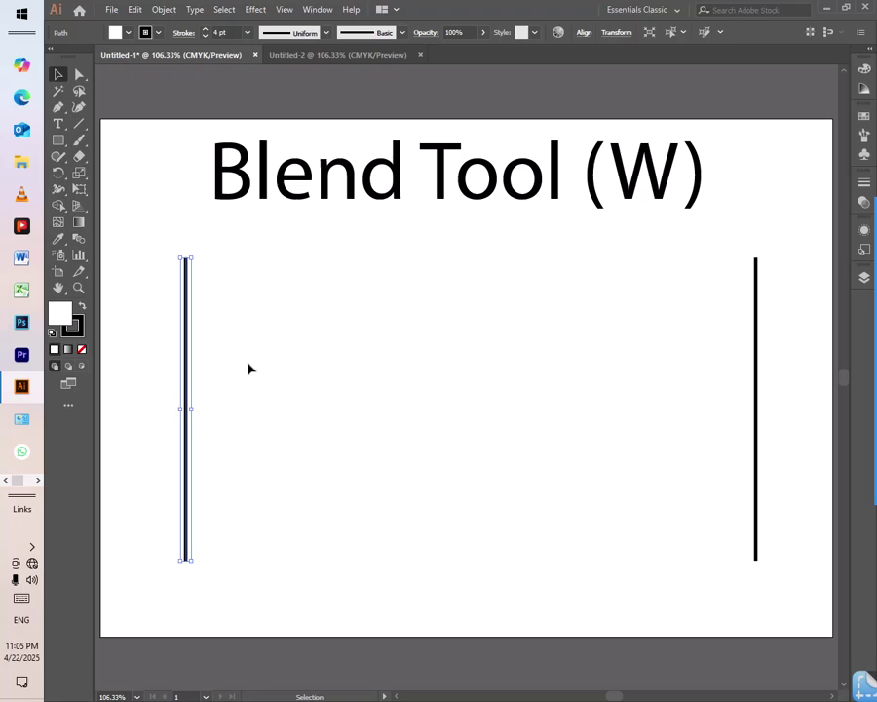
pyautogui.click(80, 240)
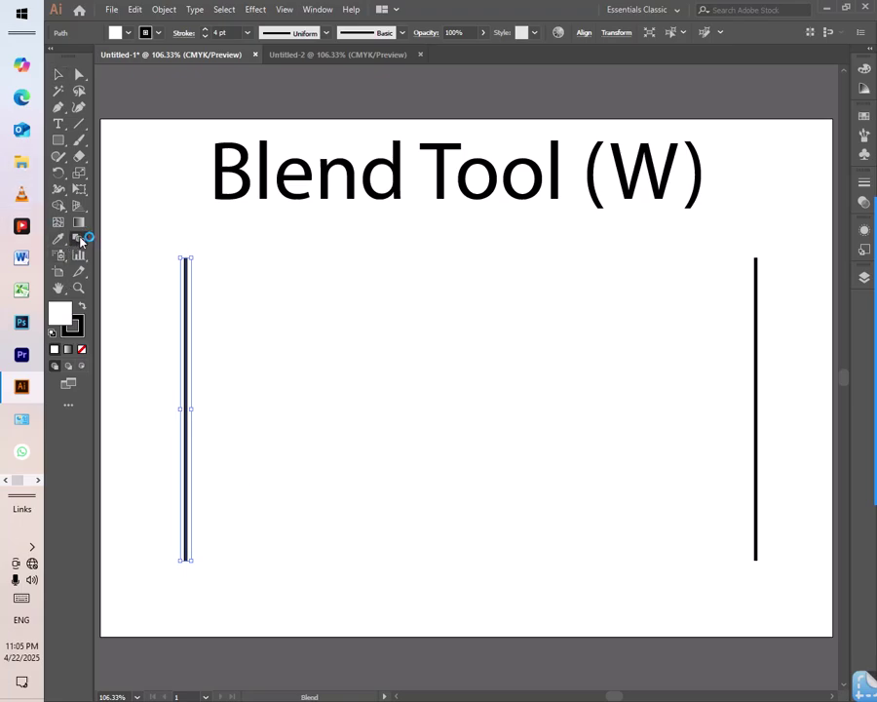
pyautogui.click(187, 270)
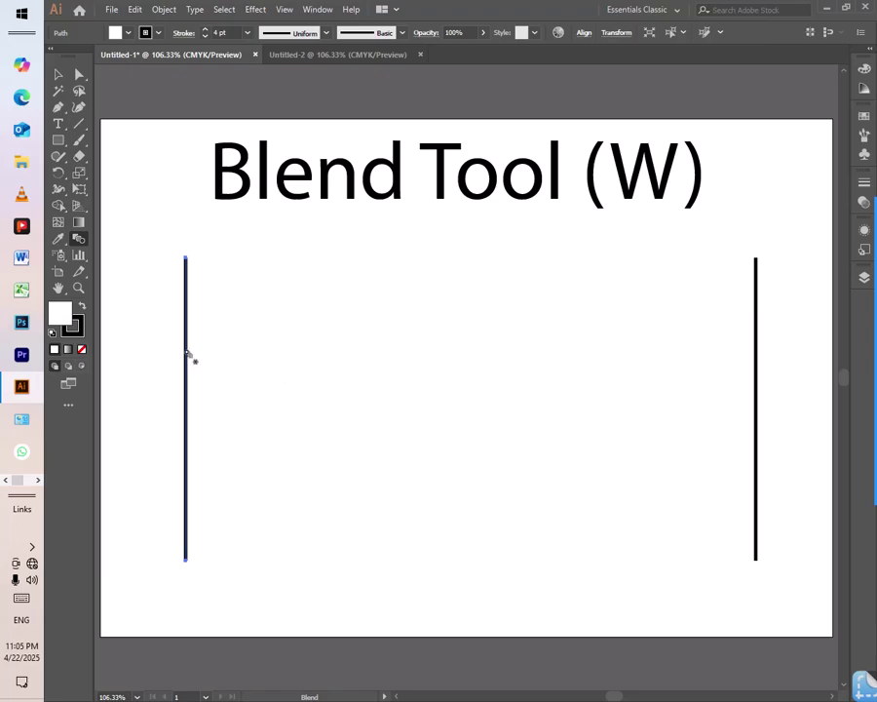
pyautogui.click(756, 326)
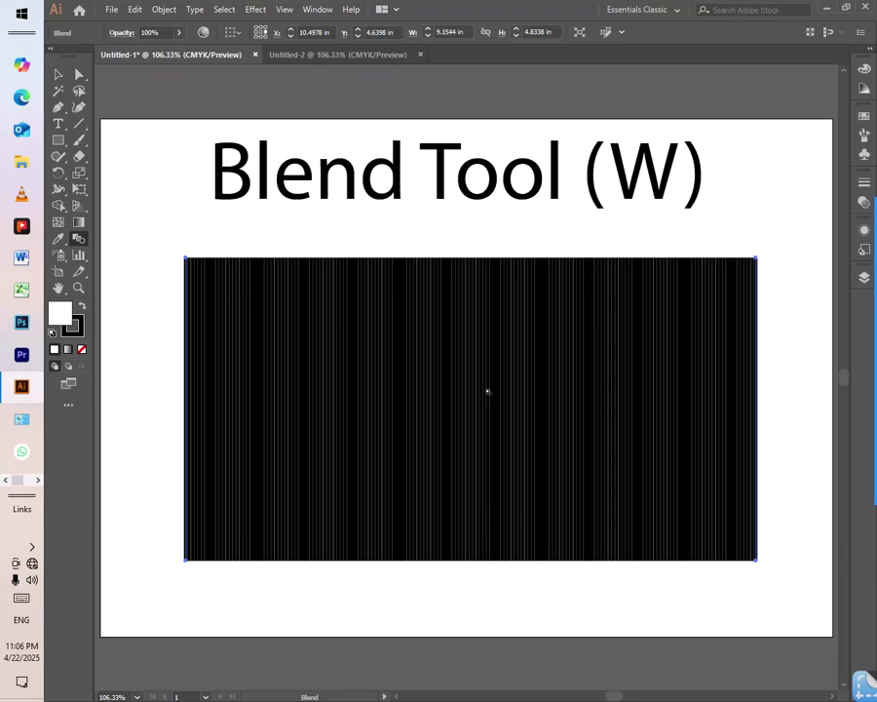
pyautogui.click(58, 78)
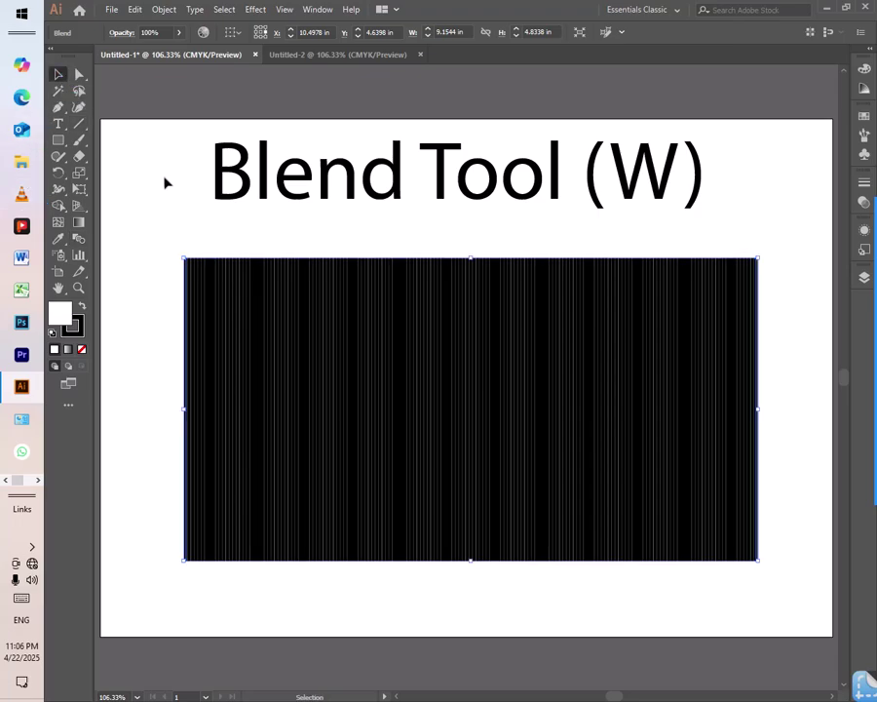
# - Undo the blend between the two black vertical lines and deselect everything
pyautogui.press('a')
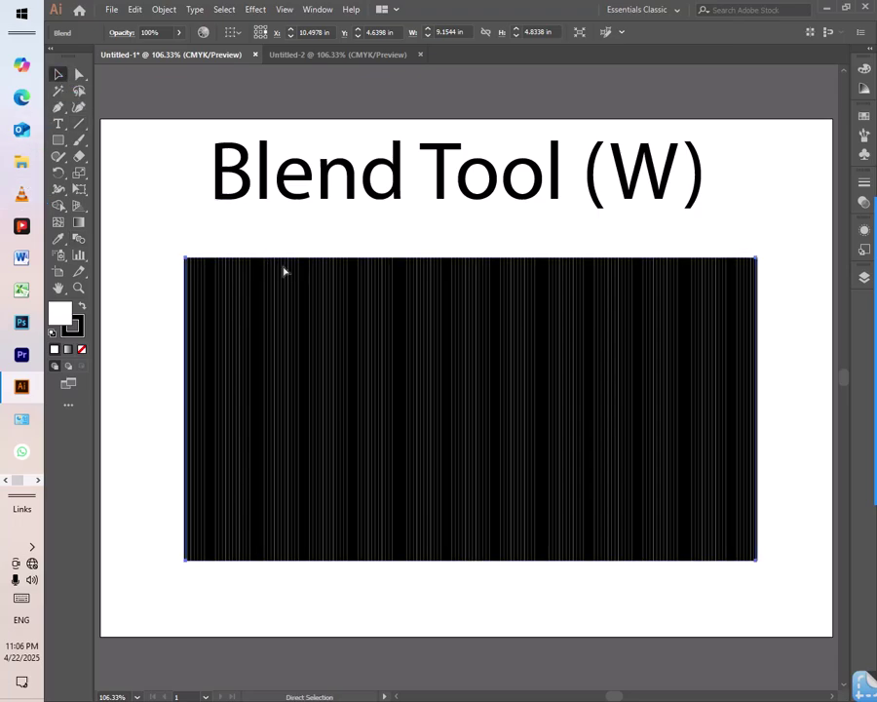
pyautogui.hotkey('ctrl', 'z')
pyautogui.click(297, 280)
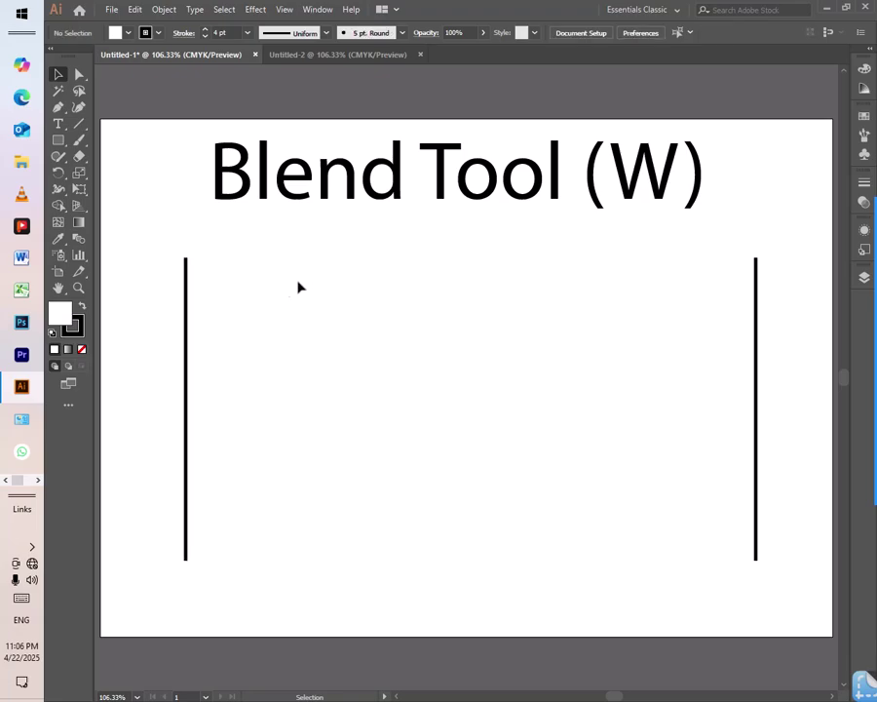
# - Set the stroke colour of the left vertical line to green
pyautogui.moveTo(175, 241); pyautogui.dragTo(204, 589)
pyautogui.click(159, 35)
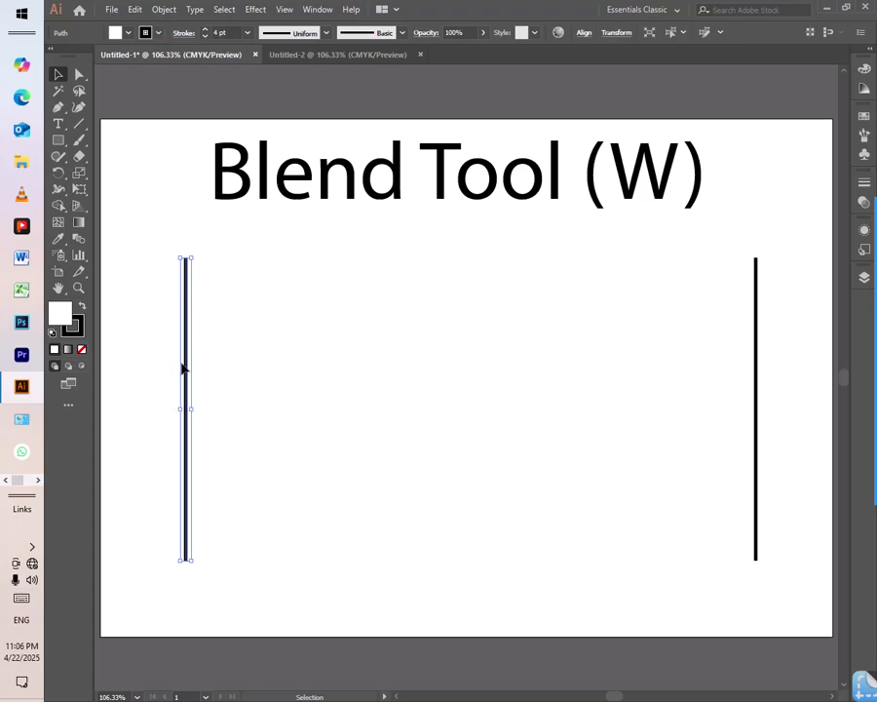
pyautogui.click(159, 33)
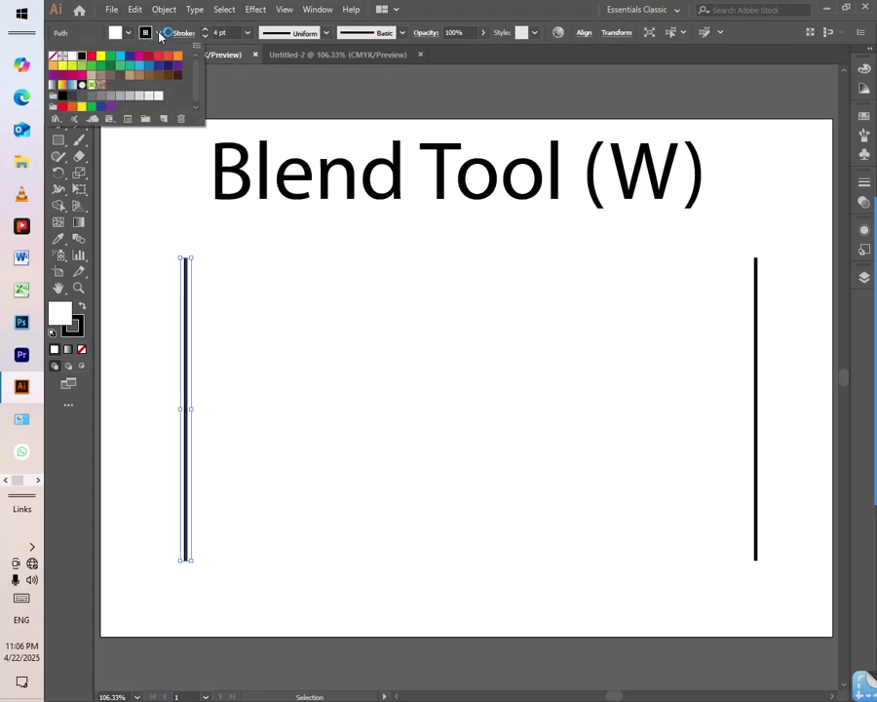
pyautogui.click(90, 66)
# - Set the stroke colour of the right vertical line to light brown
pyautogui.click(756, 302)
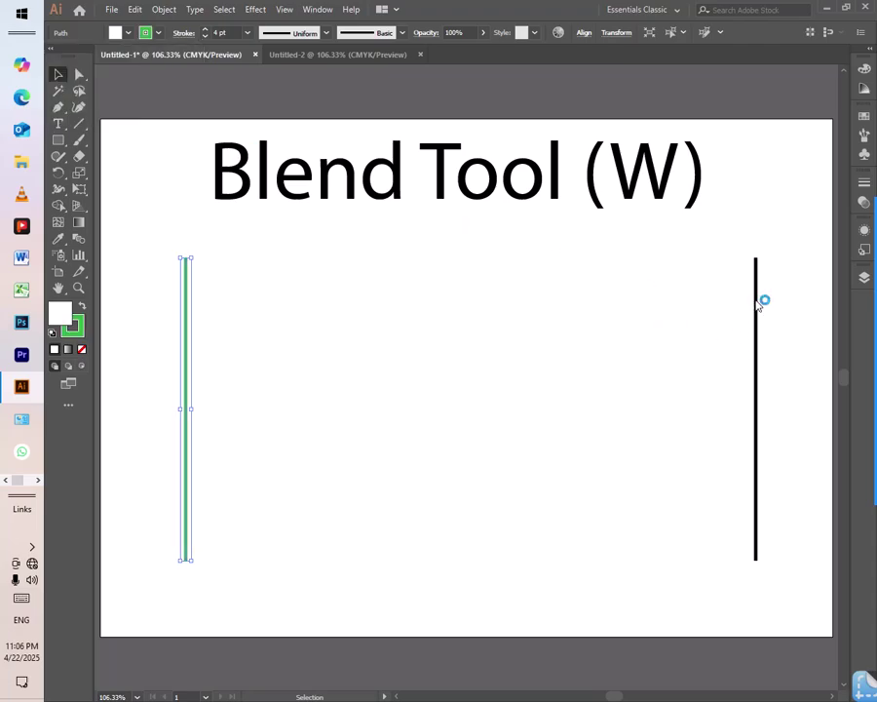
pyautogui.click(757, 304)
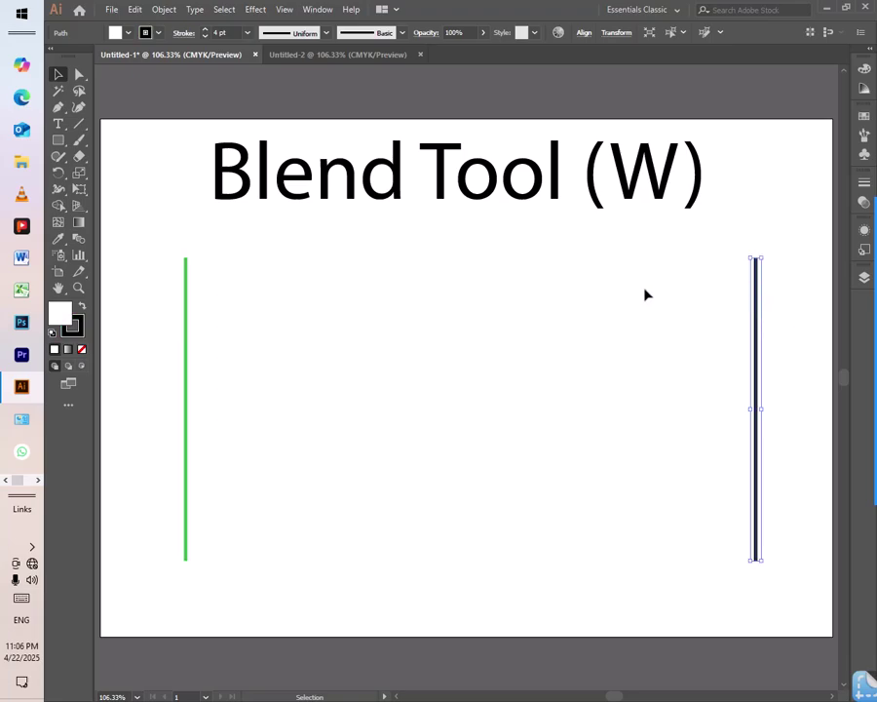
pyautogui.click(114, 32)
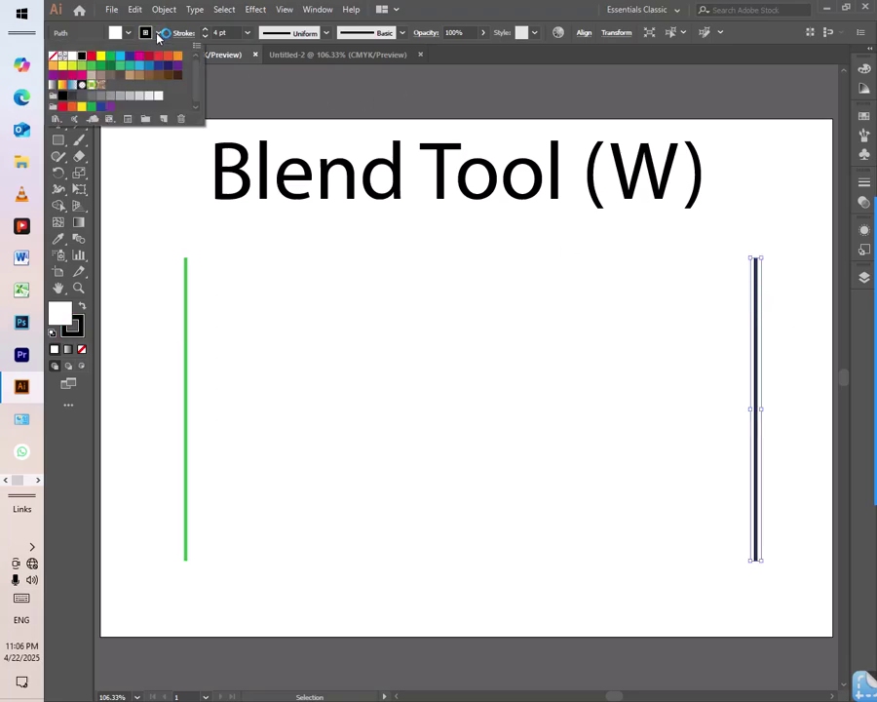
pyautogui.click(139, 76)
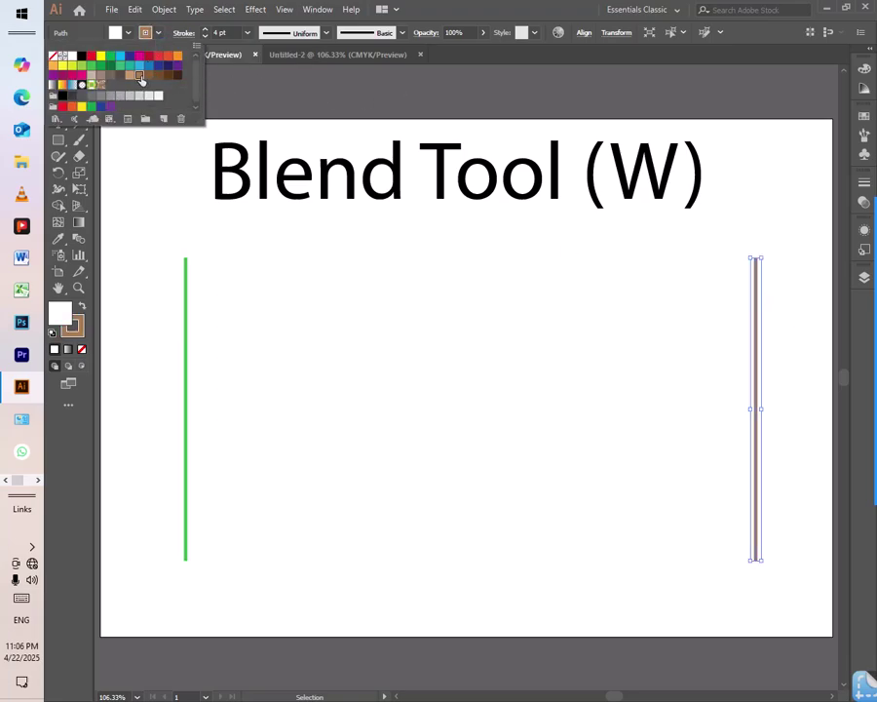
pyautogui.click(355, 270)
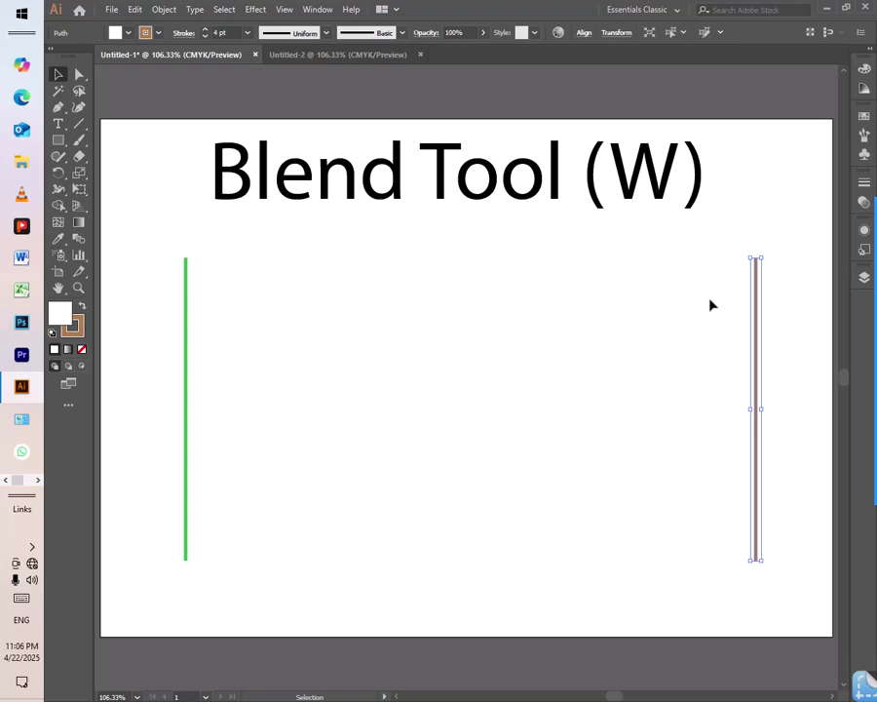
# - Blend the green line into the brown line with the Blend tool, finishing with the Selection tool active
pyautogui.moveTo(160, 243); pyautogui.dragTo(232, 582)
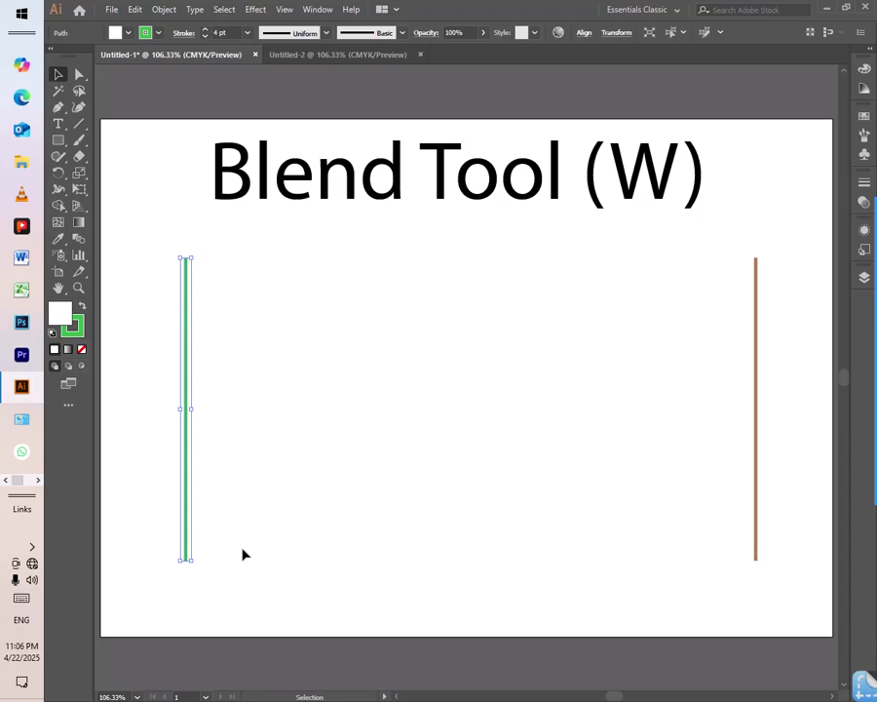
pyautogui.click(81, 245)
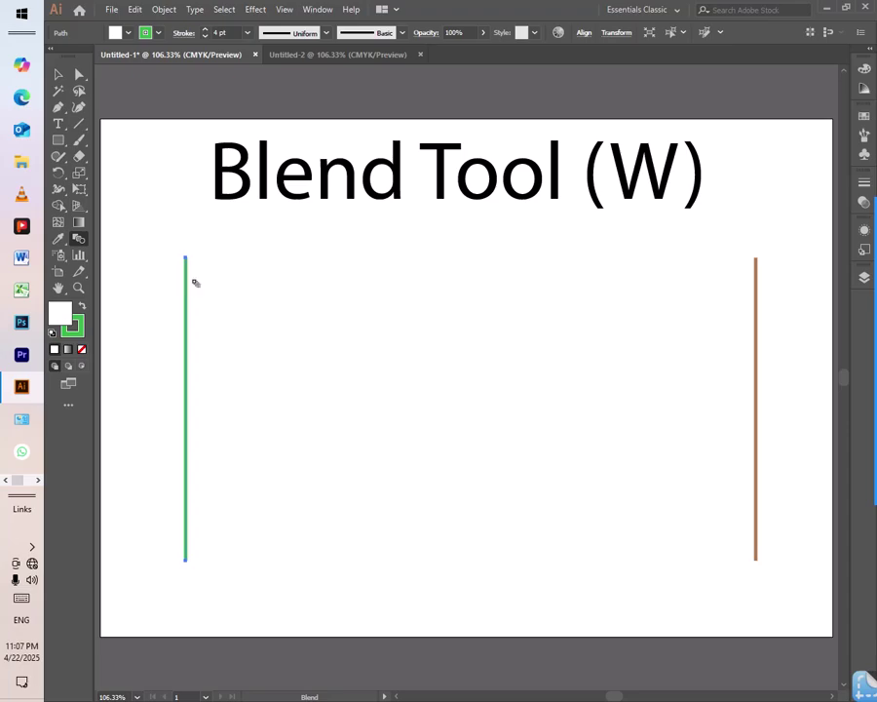
pyautogui.click(756, 300)
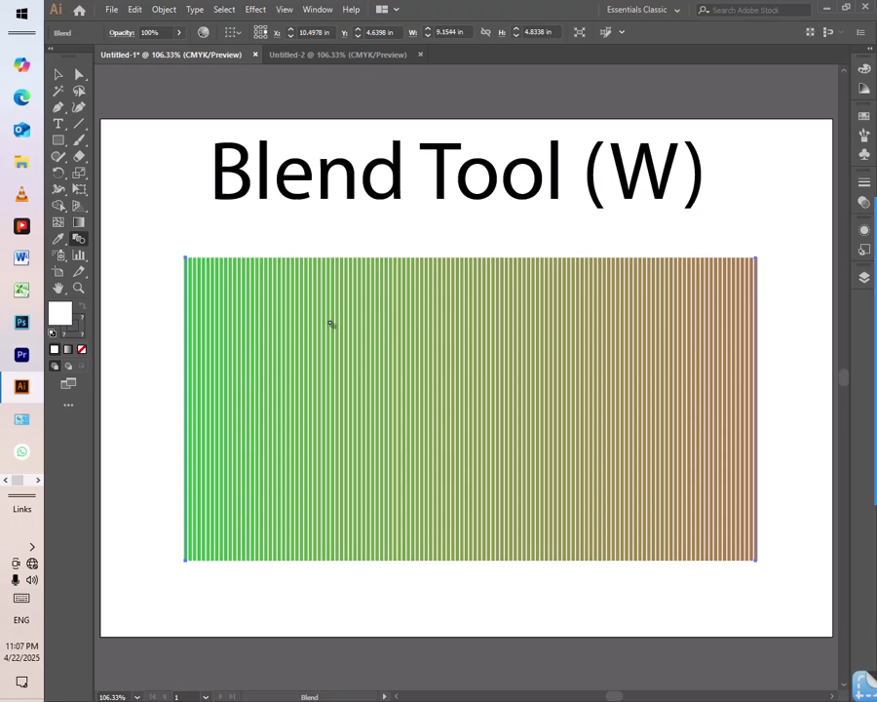
pyautogui.click(57, 74)
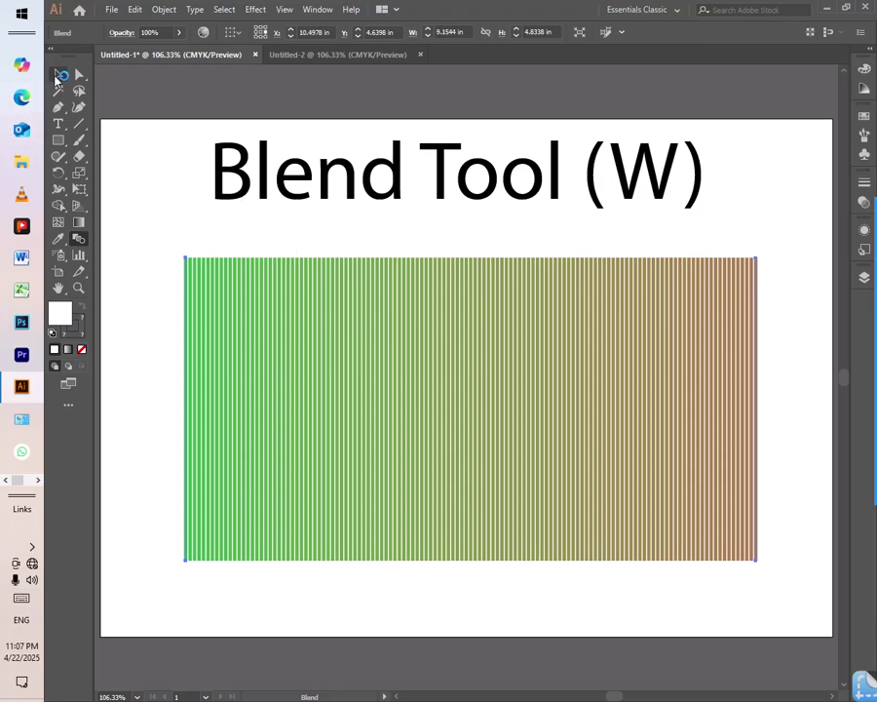
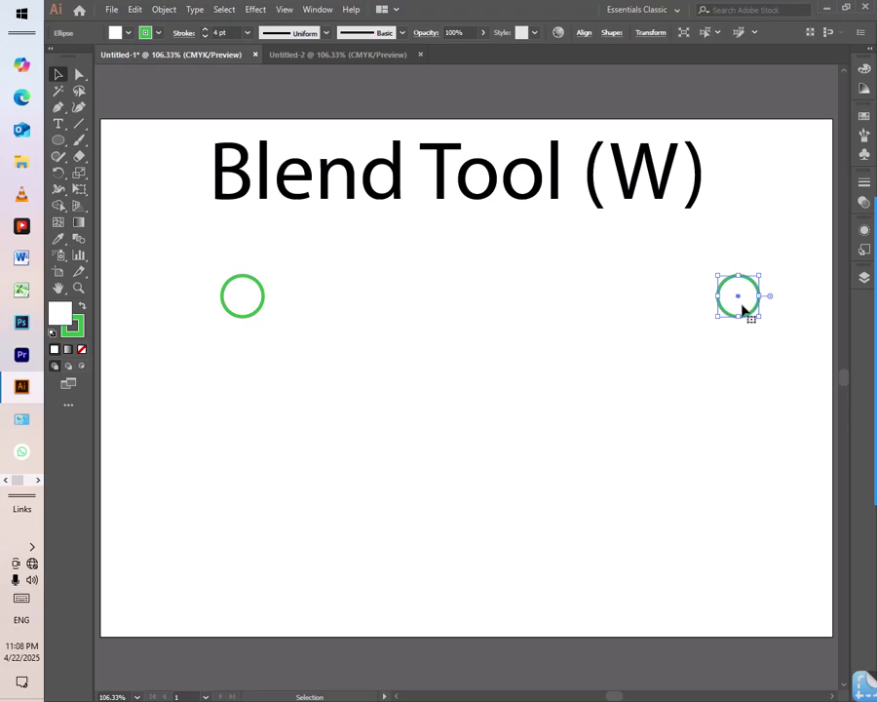
# - Duplicate the green-outlined circle about 7.8 in horizontally to the right, keeping the copy level with the original
pyautogui.press('a')
pyautogui.press('v')
pyautogui.click(234, 295)
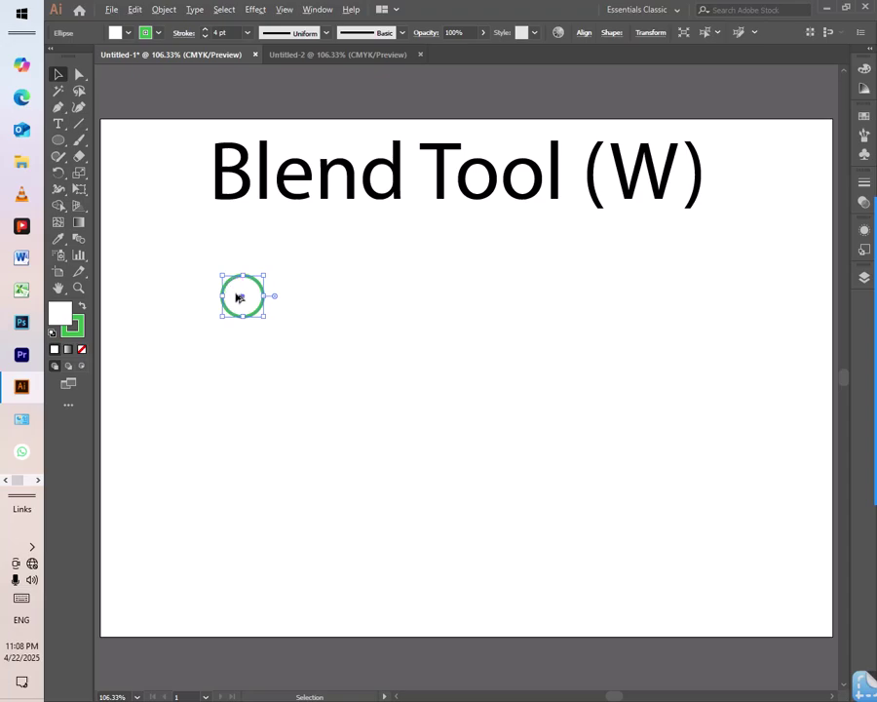
pyautogui.moveTo(234, 282); pyautogui.dragTo(723, 305)
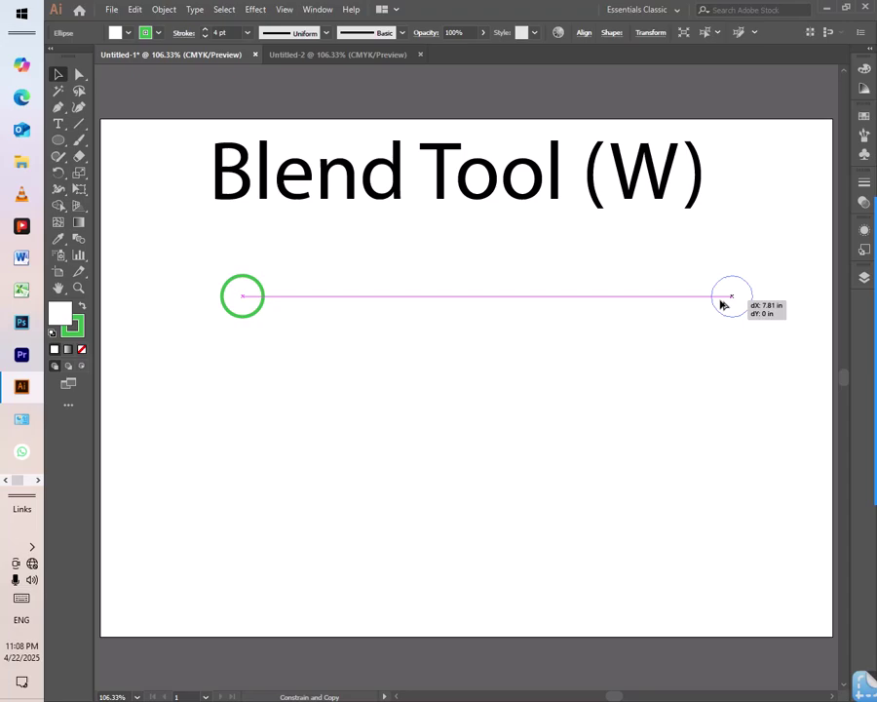
pyautogui.moveTo(723, 305); pyautogui.dragTo(722, 305)
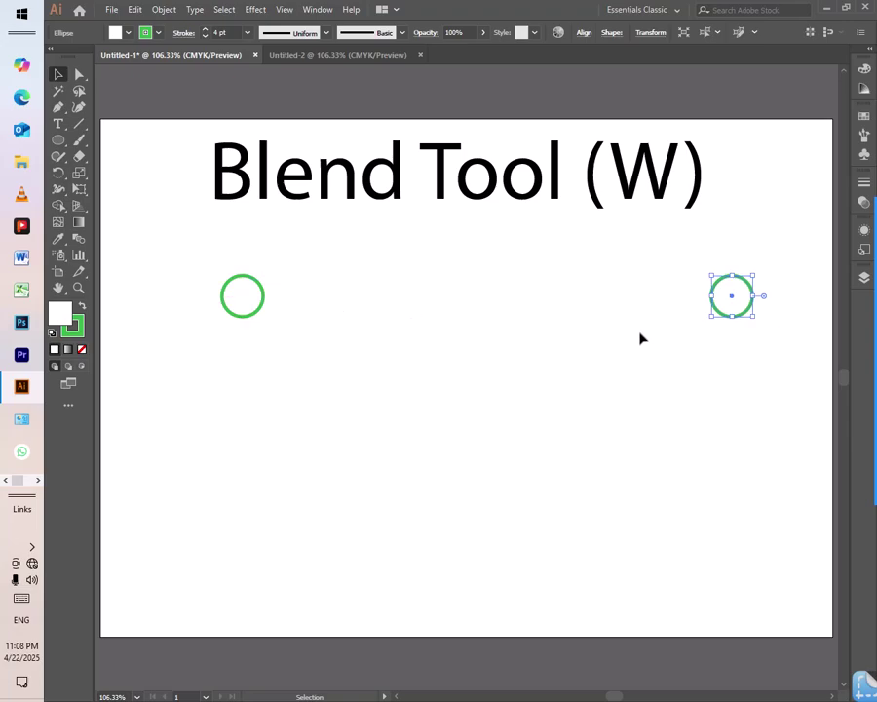
# - Fill the left circle with red, hex FC0000
pyautogui.click(240, 300)
pyautogui.doubleClick(62, 315)
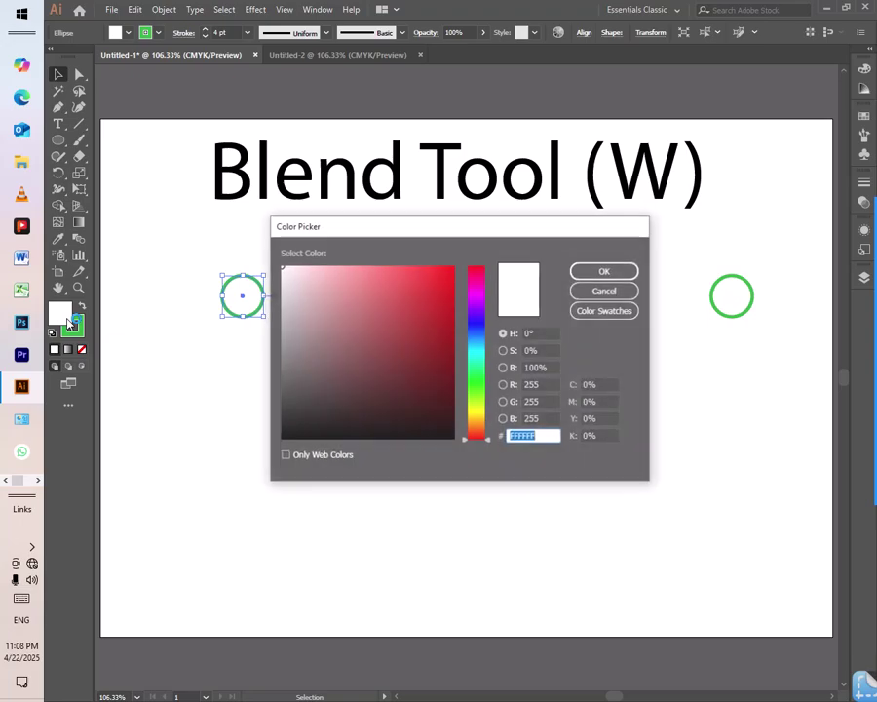
pyautogui.moveTo(447, 274); pyautogui.dragTo(456, 267)
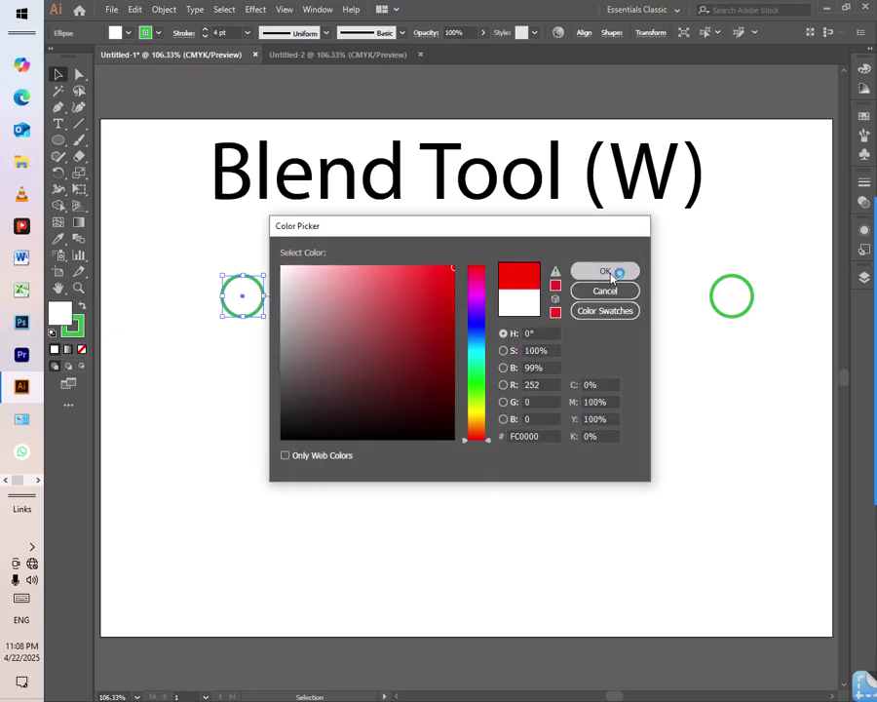
pyautogui.click(610, 273)
# - Fill the right circle with the dark blue swatch
pyautogui.click(729, 284)
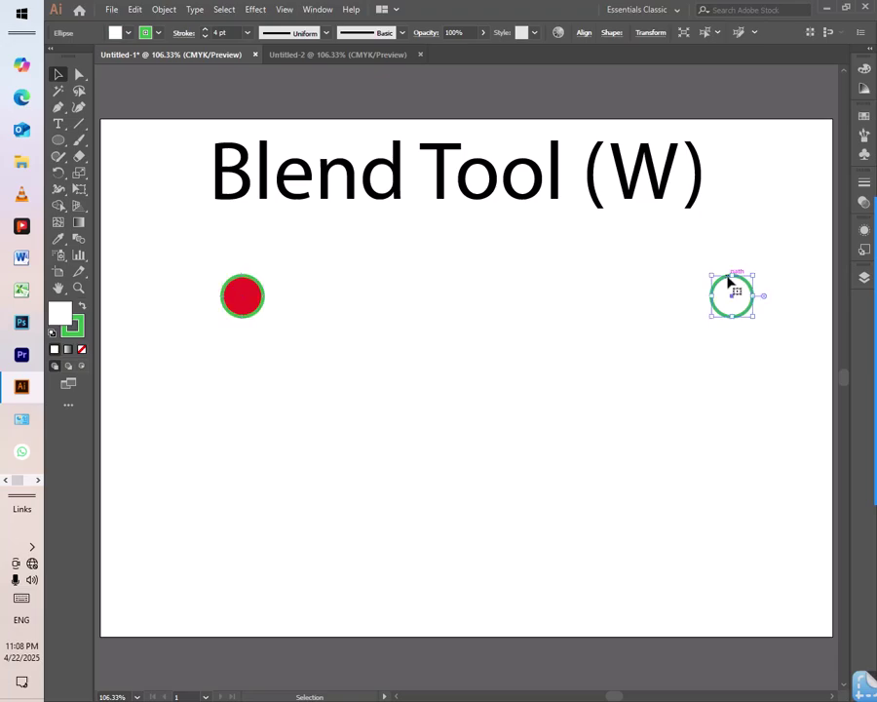
pyautogui.click(128, 33)
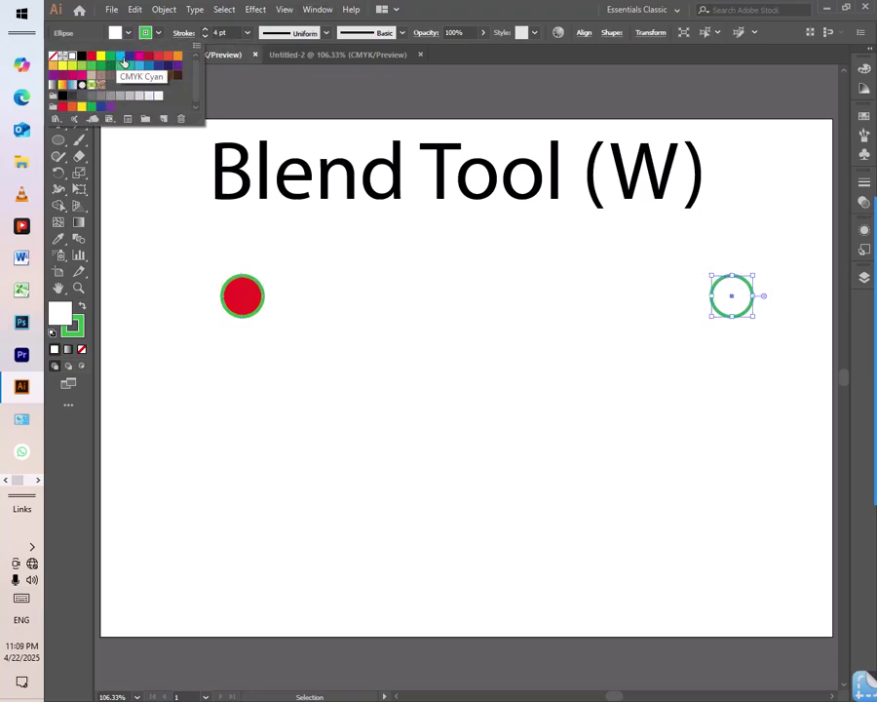
pyautogui.click(129, 55)
pyautogui.click(408, 364)
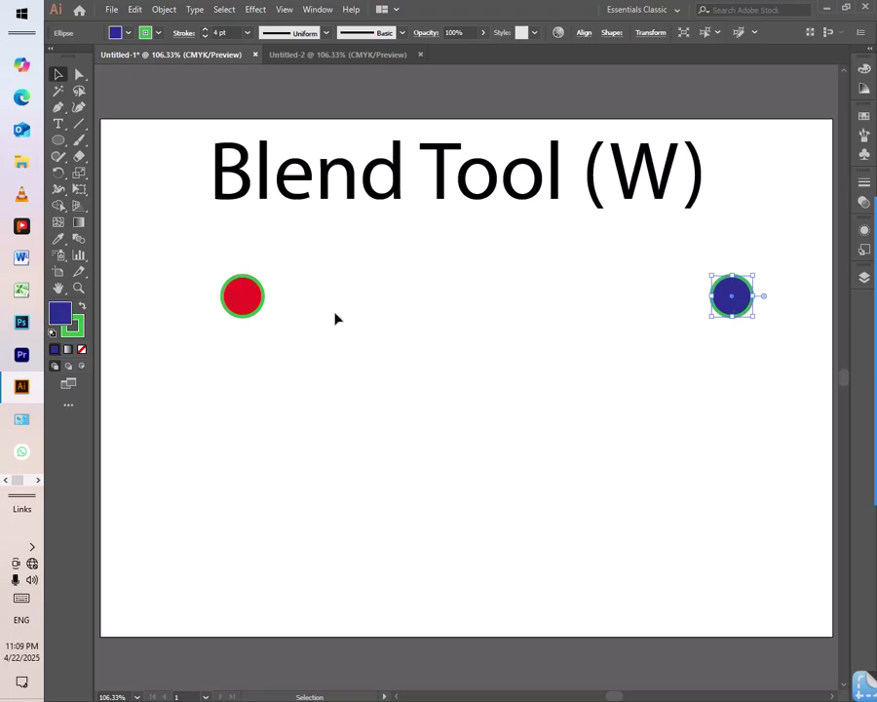
# - Try blending the red circle into the blue circle with the Blend tool twice, undoing the blend each time
pyautogui.moveTo(191, 266); pyautogui.dragTo(288, 350)
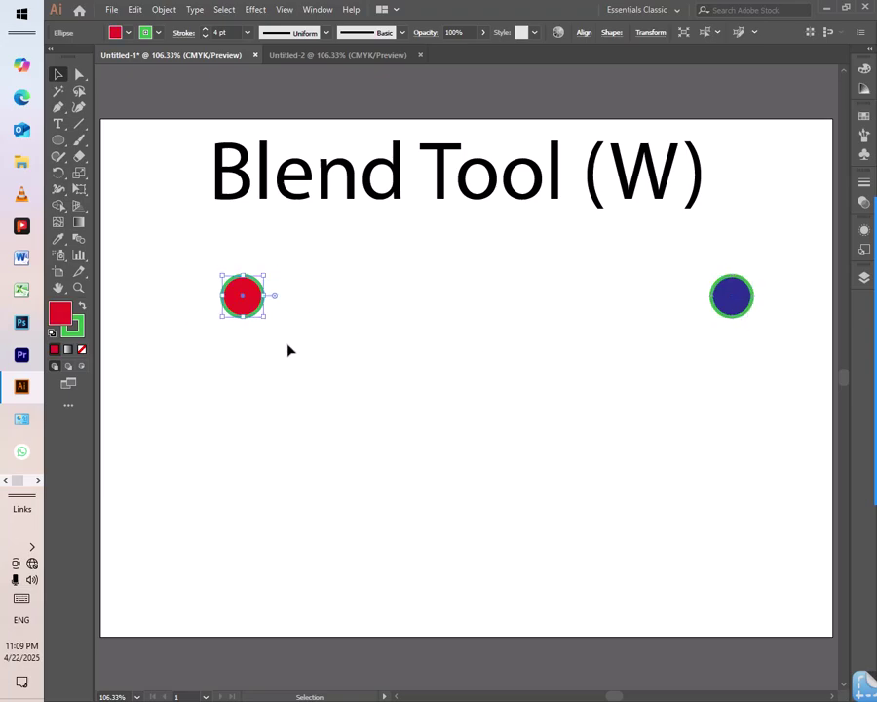
pyautogui.click(80, 241)
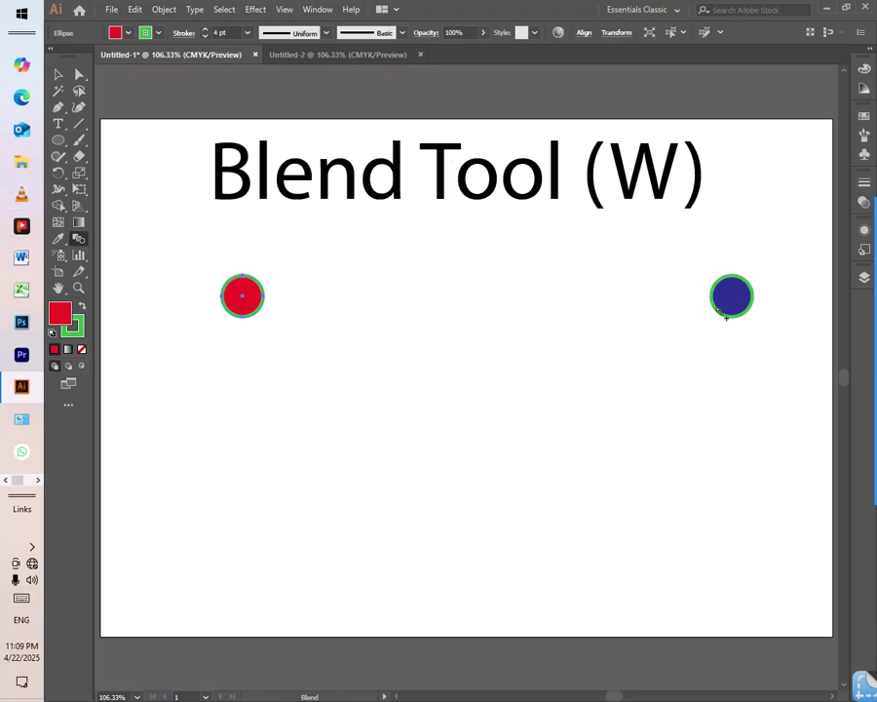
pyautogui.click(731, 298)
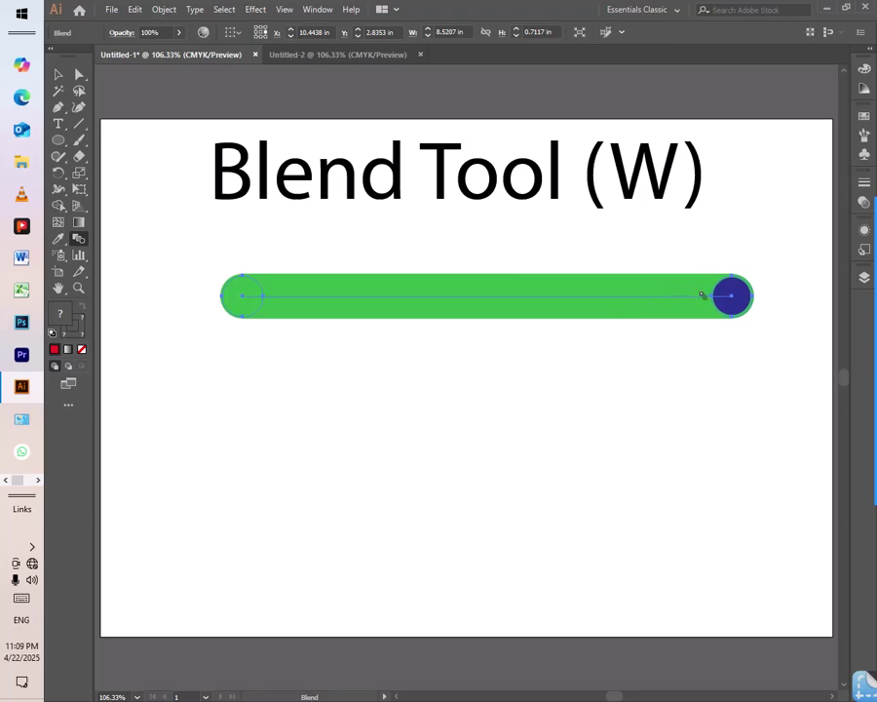
pyautogui.hotkey('ctrl', 'z')
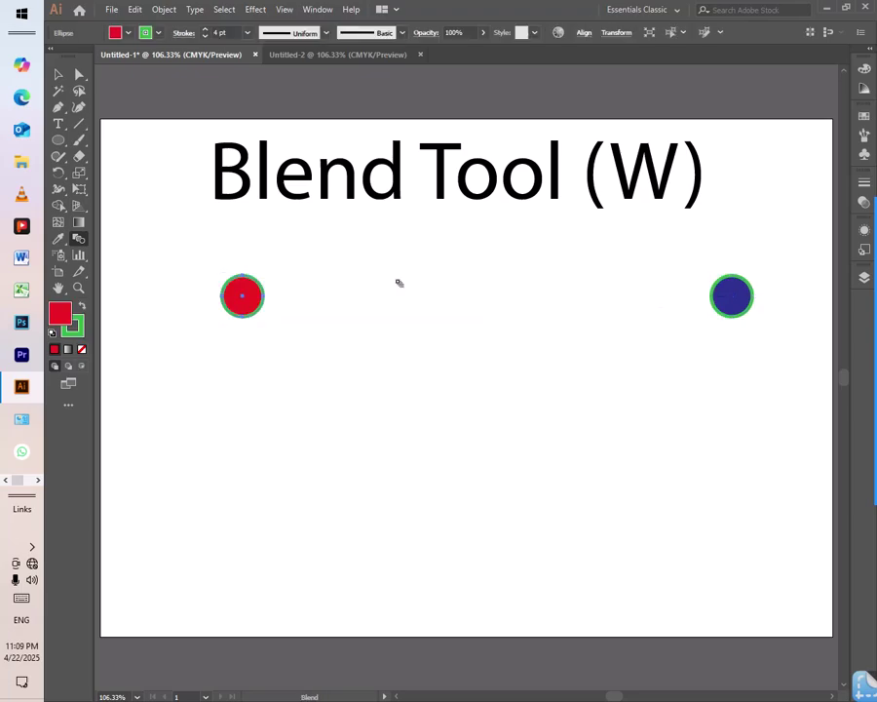
pyautogui.click(56, 76)
pyautogui.click(268, 304)
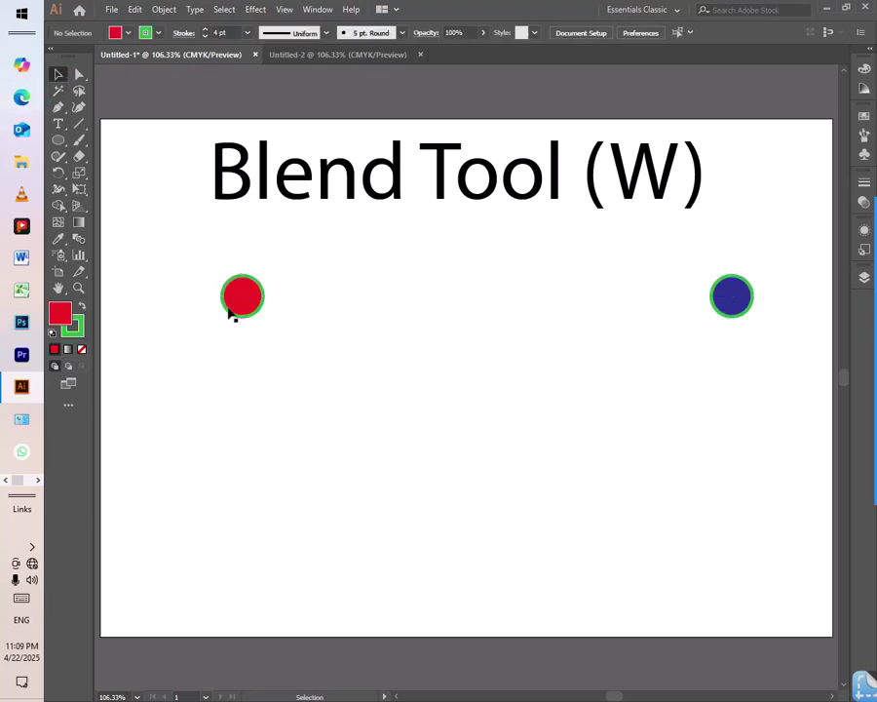
pyautogui.click(239, 299)
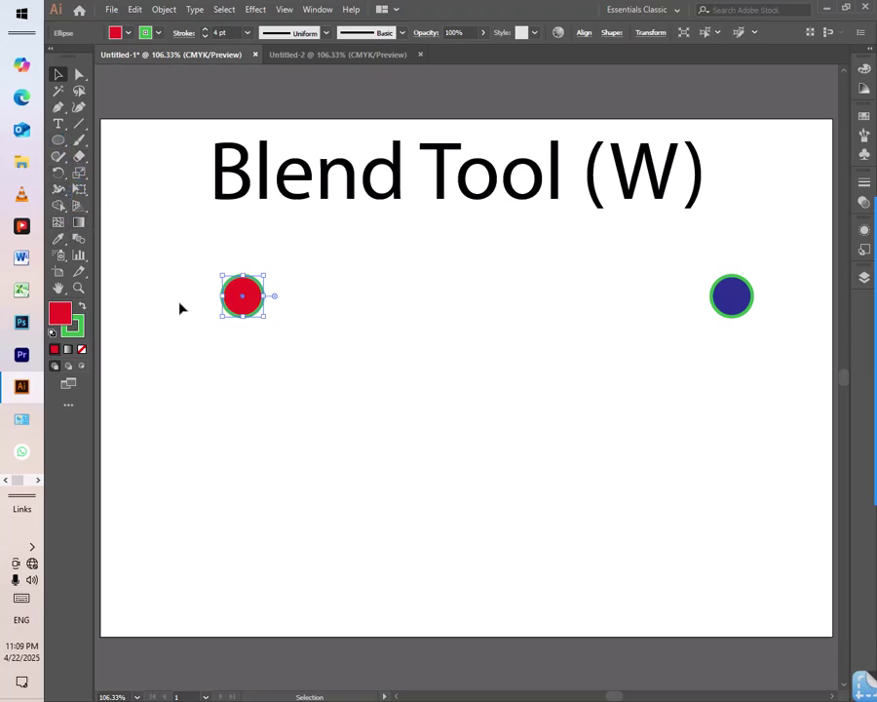
pyautogui.click(80, 241)
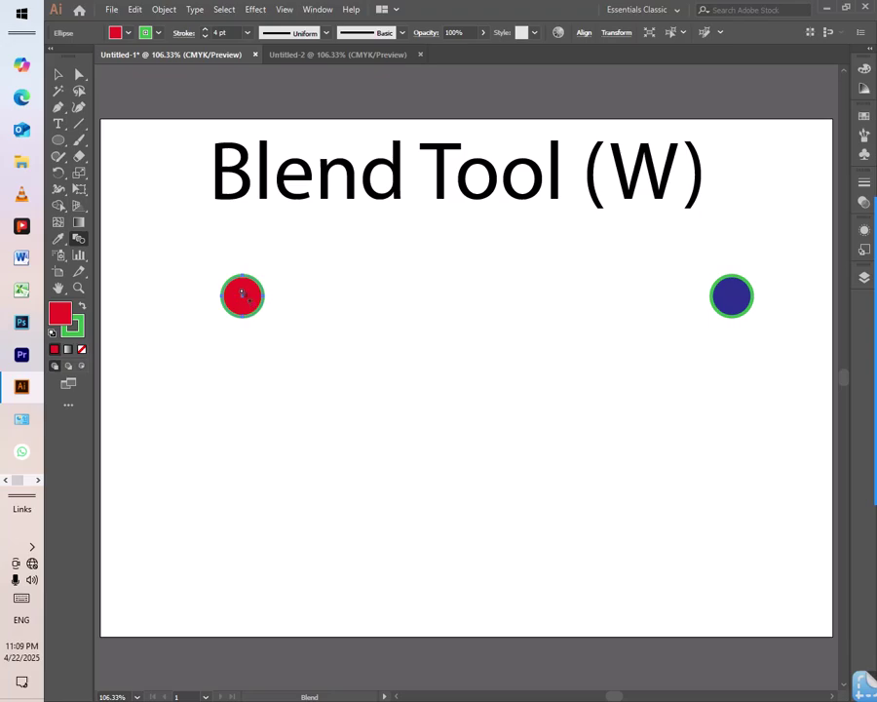
pyautogui.click(732, 295)
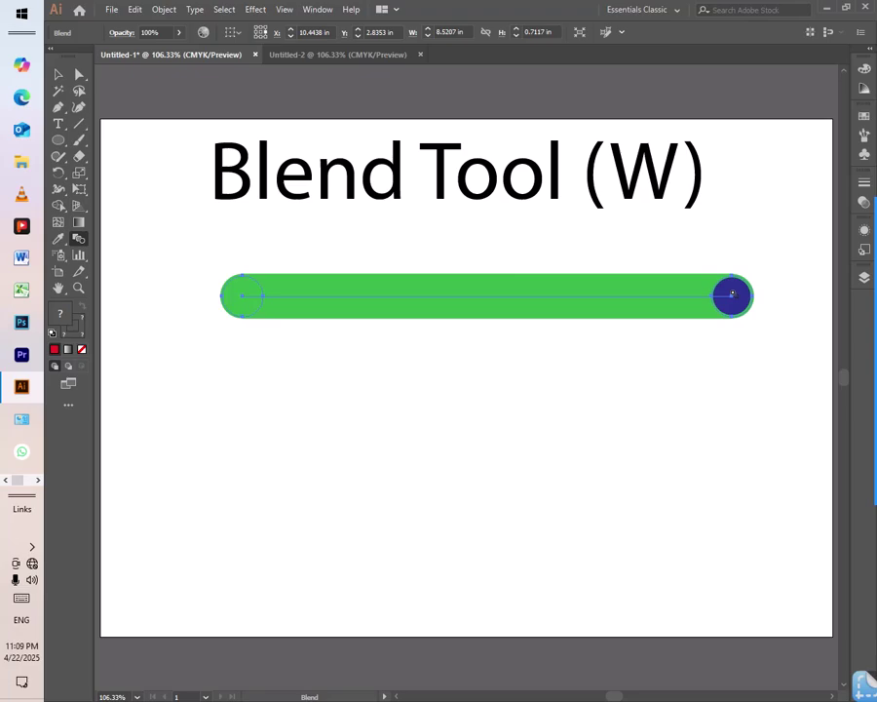
pyautogui.hotkey('ctrl', 'z')
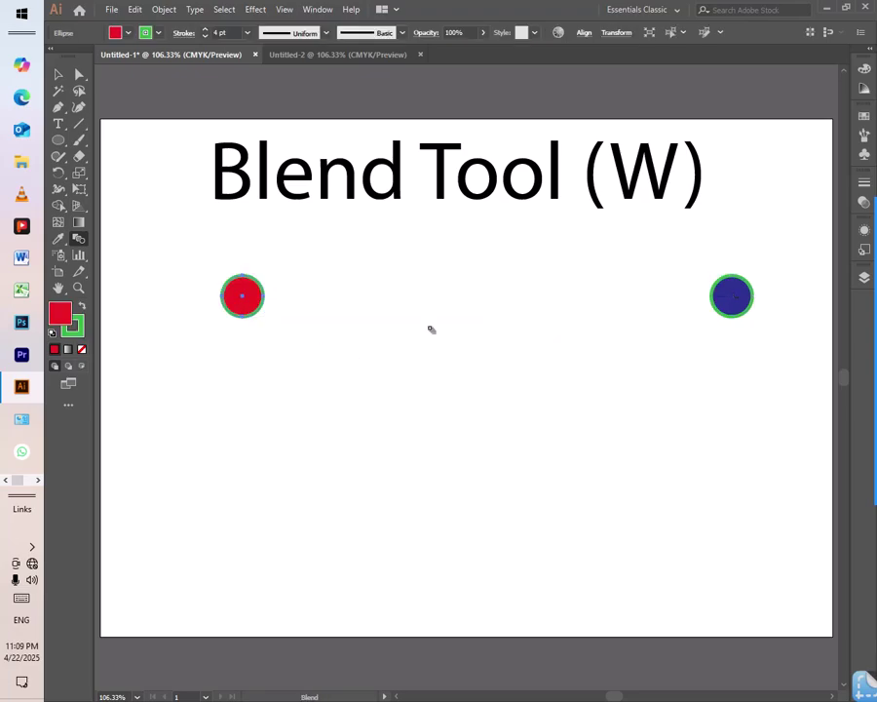
# - Remove the green stroke from the red circle by setting its stroke to None
pyautogui.click(58, 75)
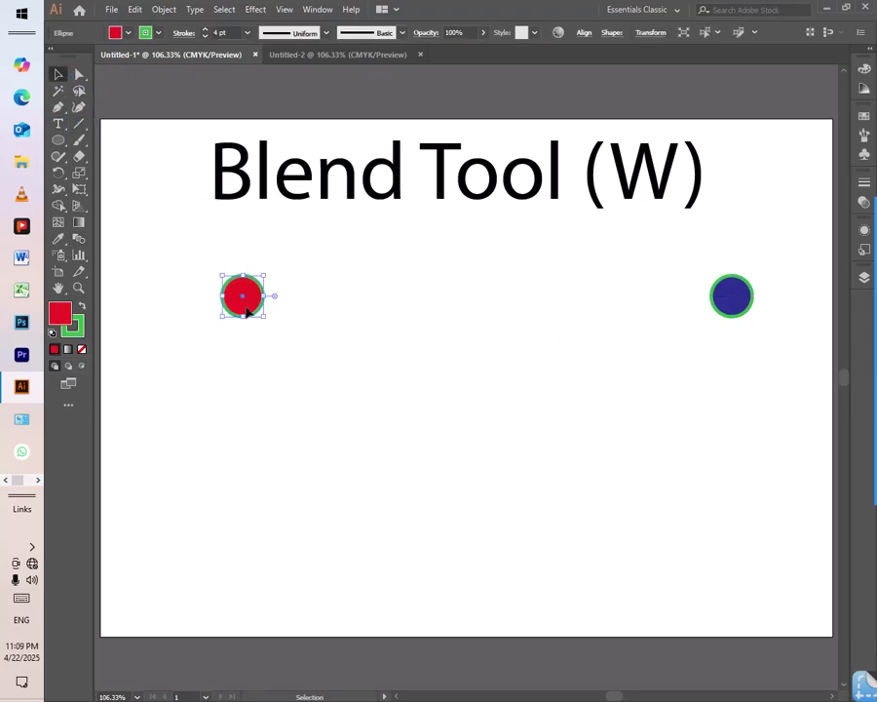
pyautogui.click(159, 35)
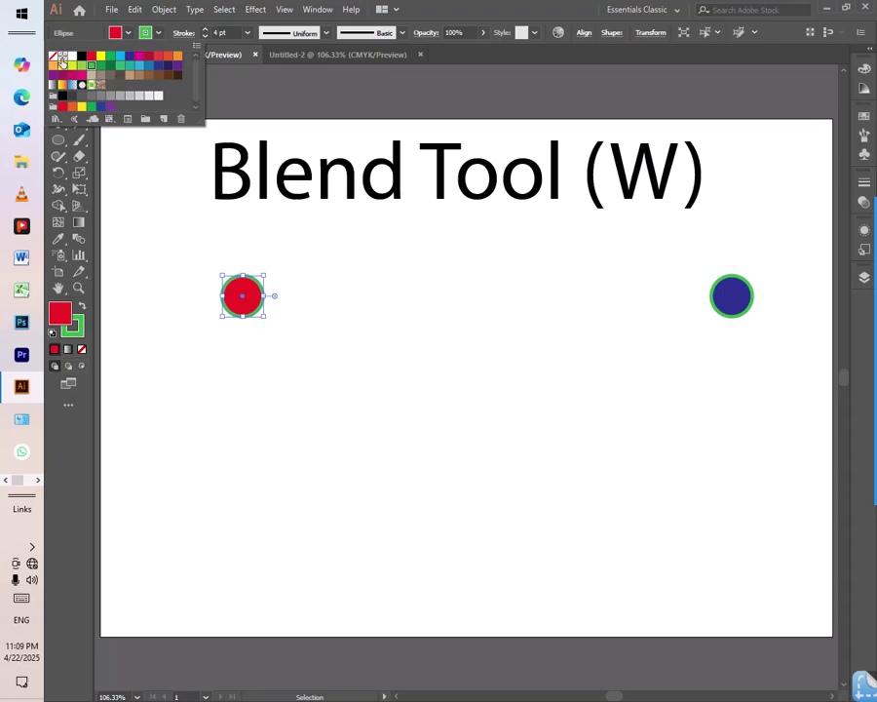
pyautogui.click(53, 56)
# - Remove the green stroke from the blue circle by setting its stroke to None
pyautogui.click(724, 294)
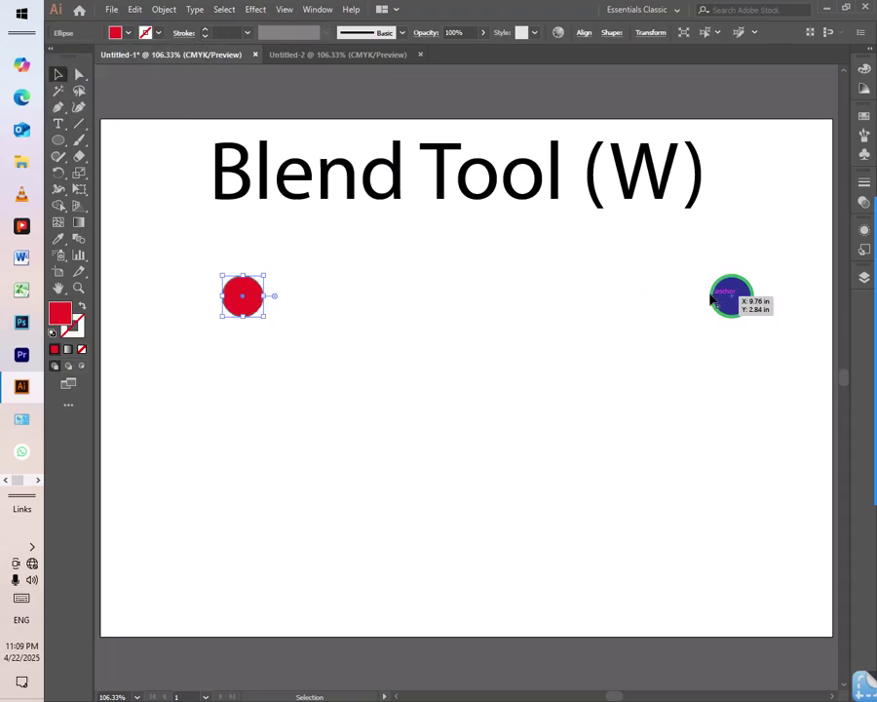
pyautogui.click(722, 297)
pyautogui.click(159, 34)
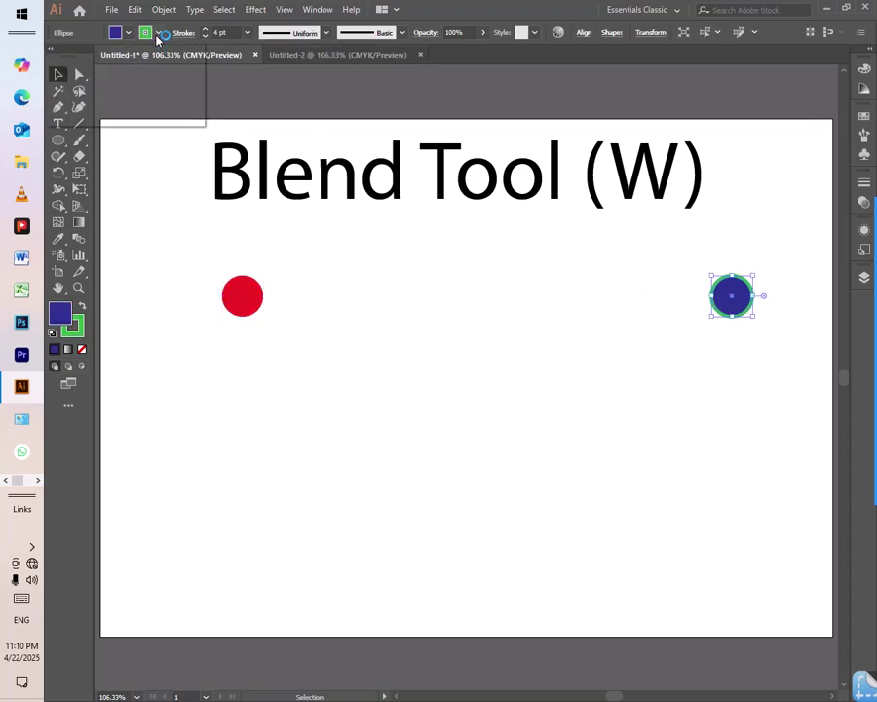
pyautogui.click(54, 57)
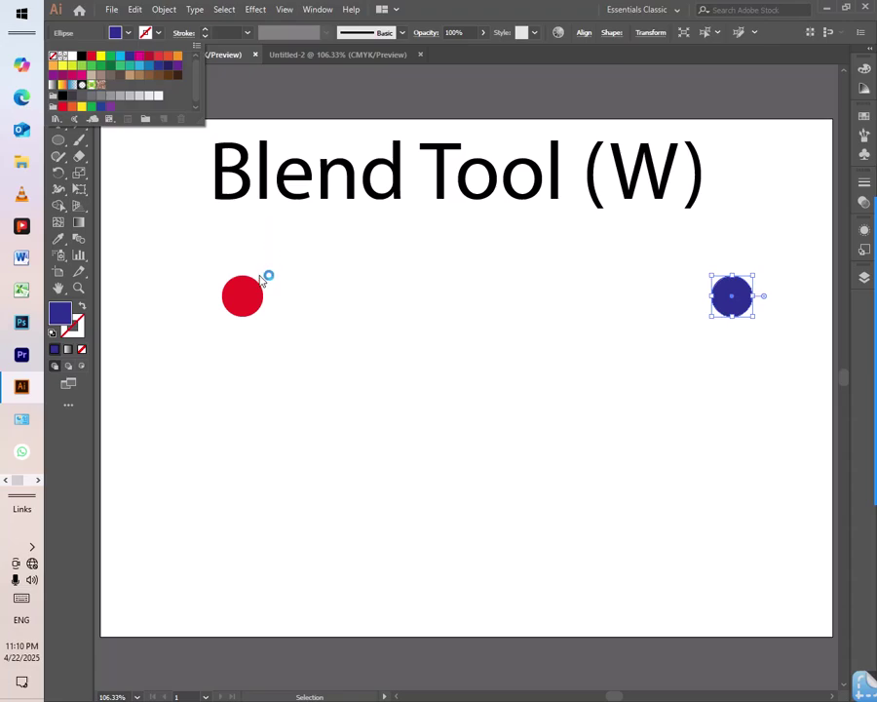
# - Blend the red circle into the blue circle with the Blend tool and delete the finished blend from the artboard
pyautogui.moveTo(199, 261); pyautogui.dragTo(287, 355)
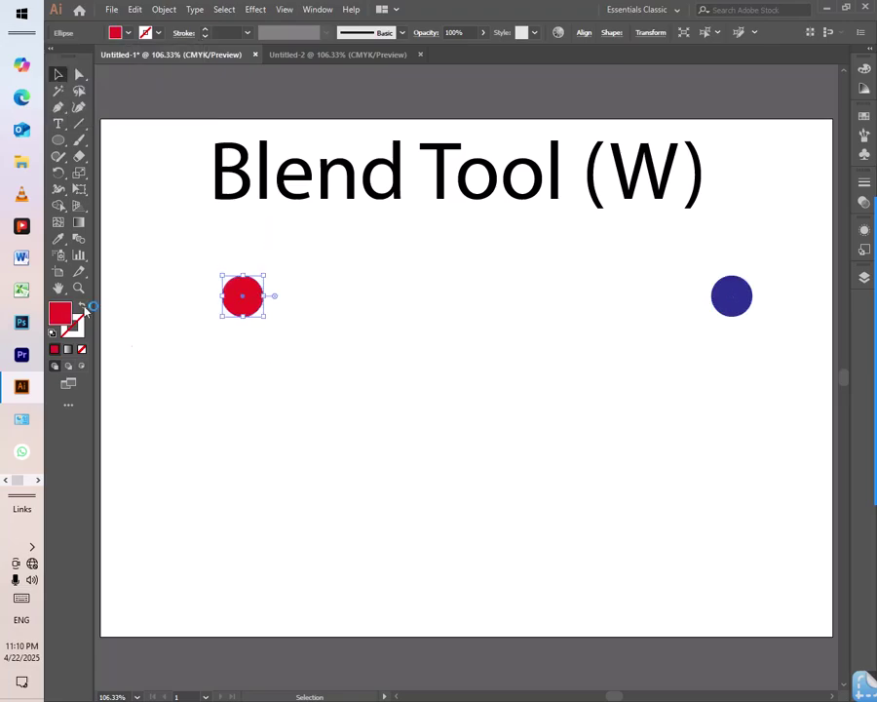
pyautogui.click(80, 240)
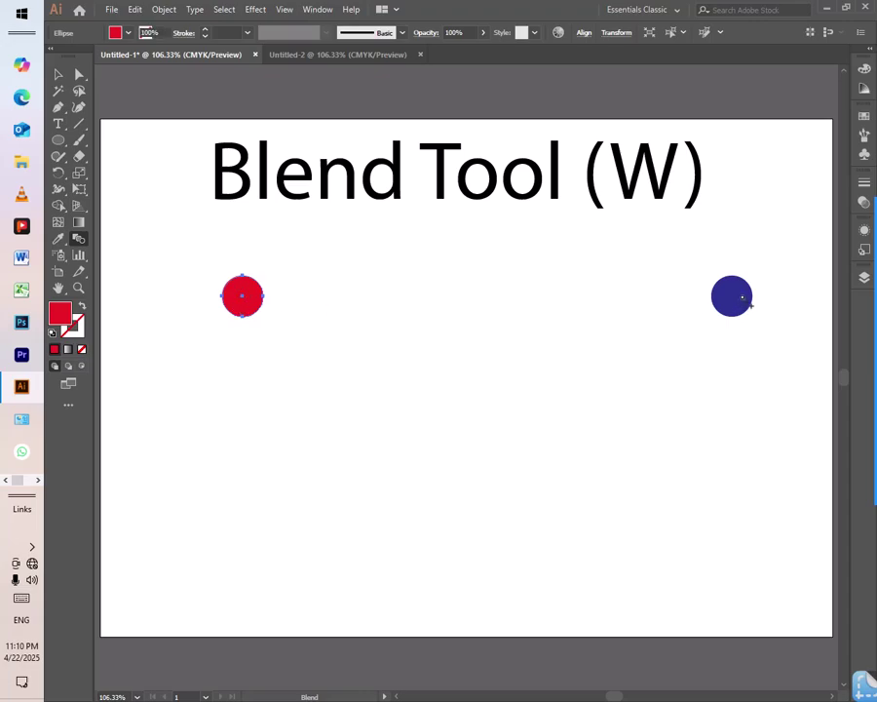
pyautogui.click(733, 295)
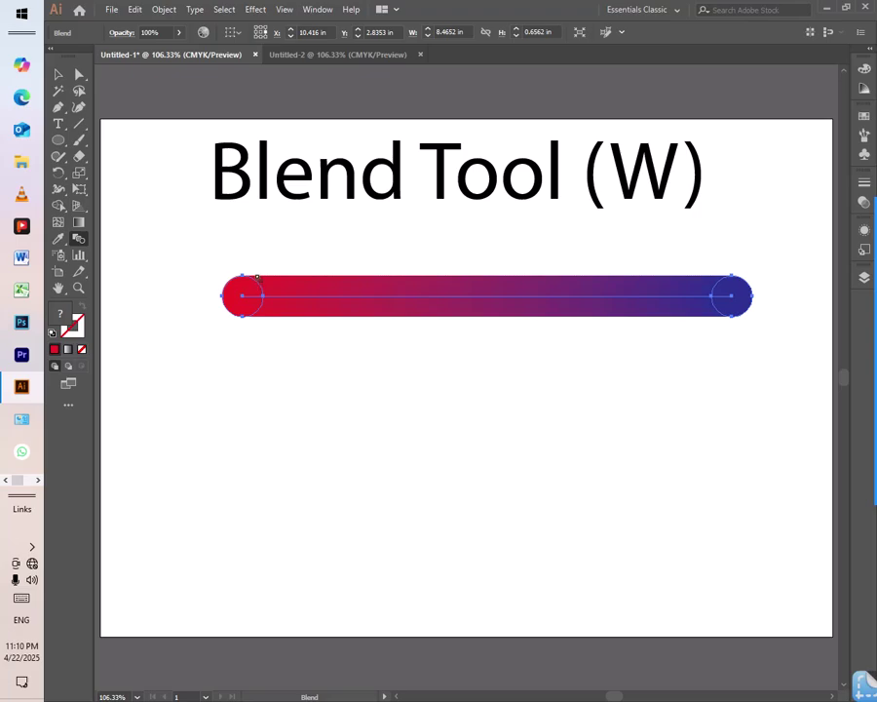
pyautogui.click(57, 74)
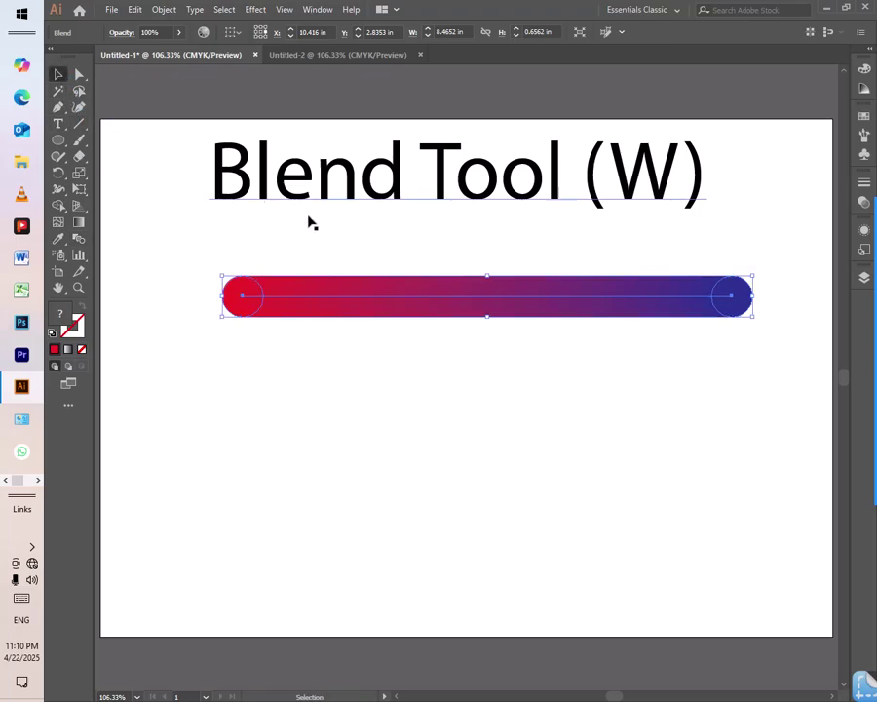
pyautogui.press('Delete')
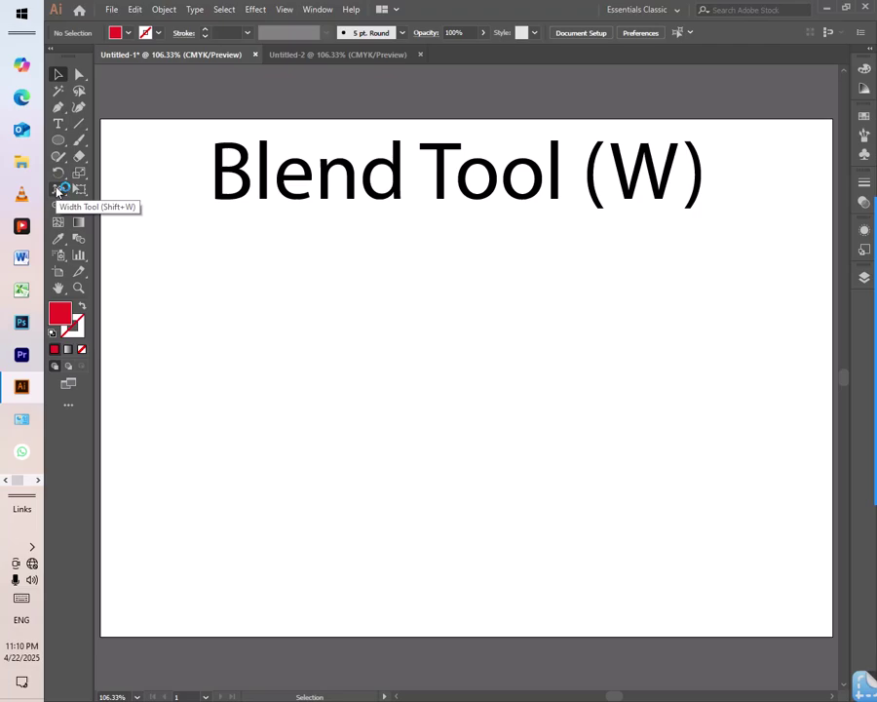
# - Draw a red circle about 0.93 in across below the left end of the heading and place a copy below the right end
pyautogui.click(58, 139)
pyautogui.moveTo(203, 258); pyautogui.dragTo(237, 294)
pyautogui.click(58, 75)
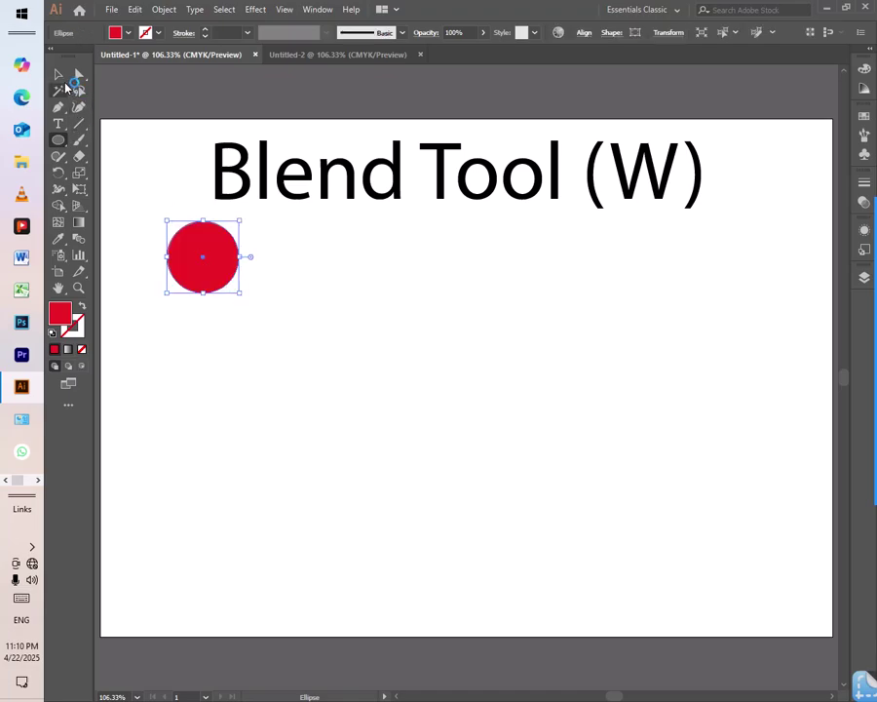
pyautogui.moveTo(240, 220); pyautogui.dragTo(679, 271)
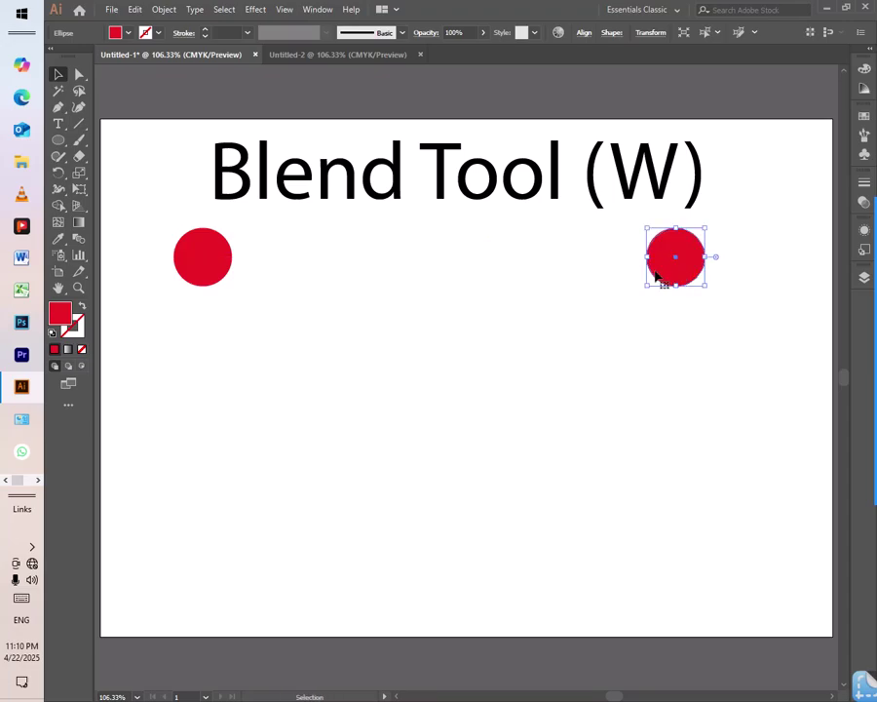
# - Fill the right circle with the yellow swatch
pyautogui.doubleClick(669, 271)
pyautogui.doubleClick(532, 239)
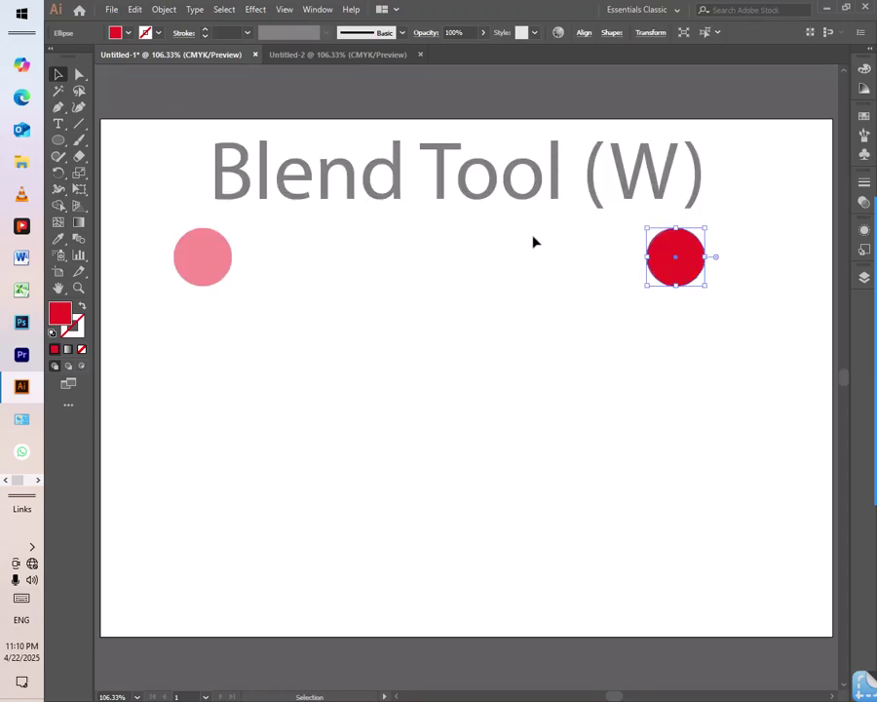
pyautogui.click(125, 36)
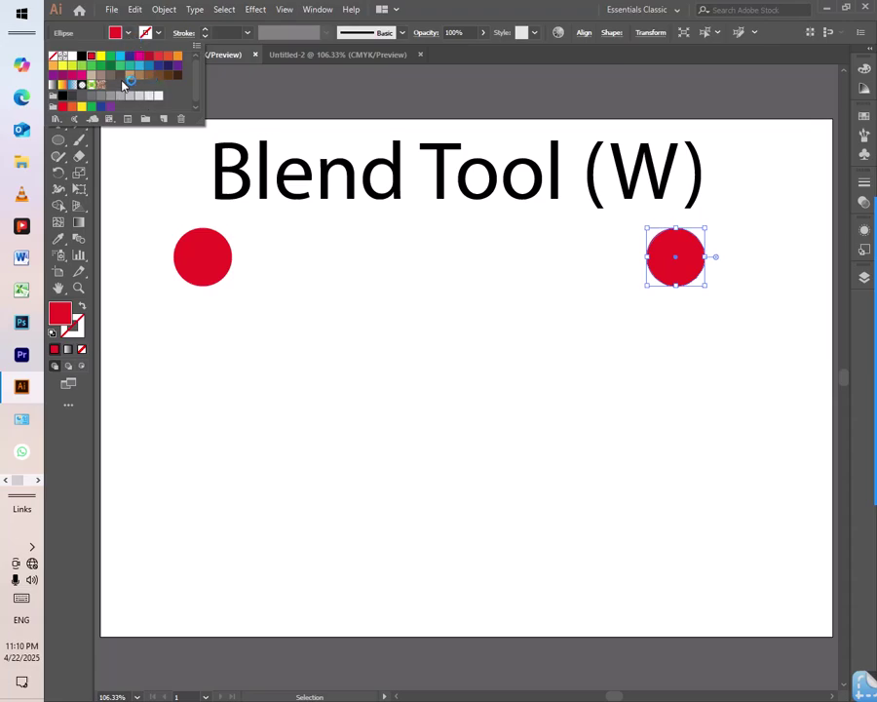
pyautogui.click(102, 57)
pyautogui.click(410, 261)
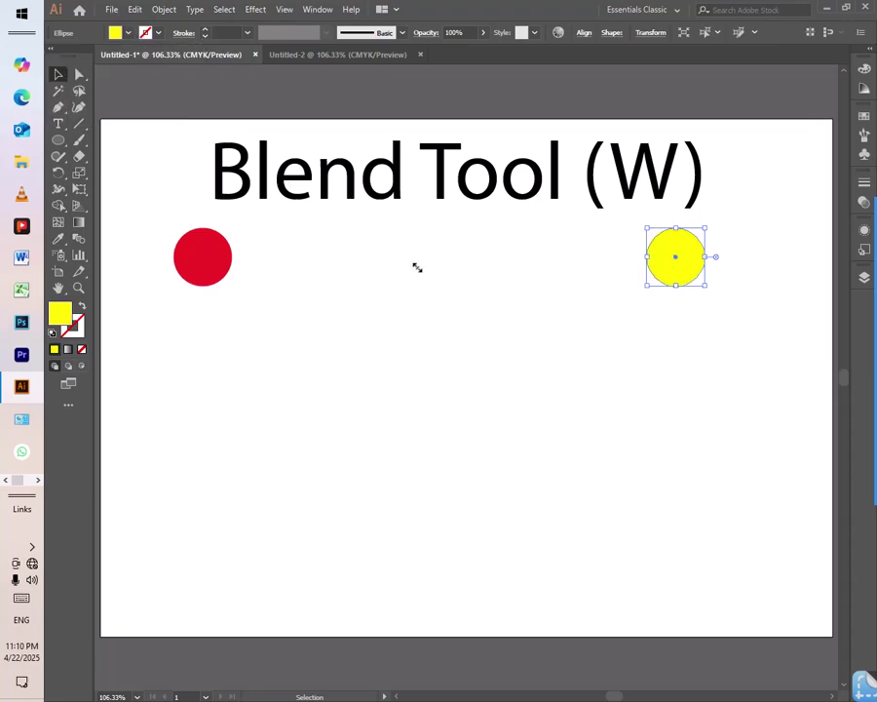
# - Undo the yellow fill of the right circle
pyautogui.click(58, 90)
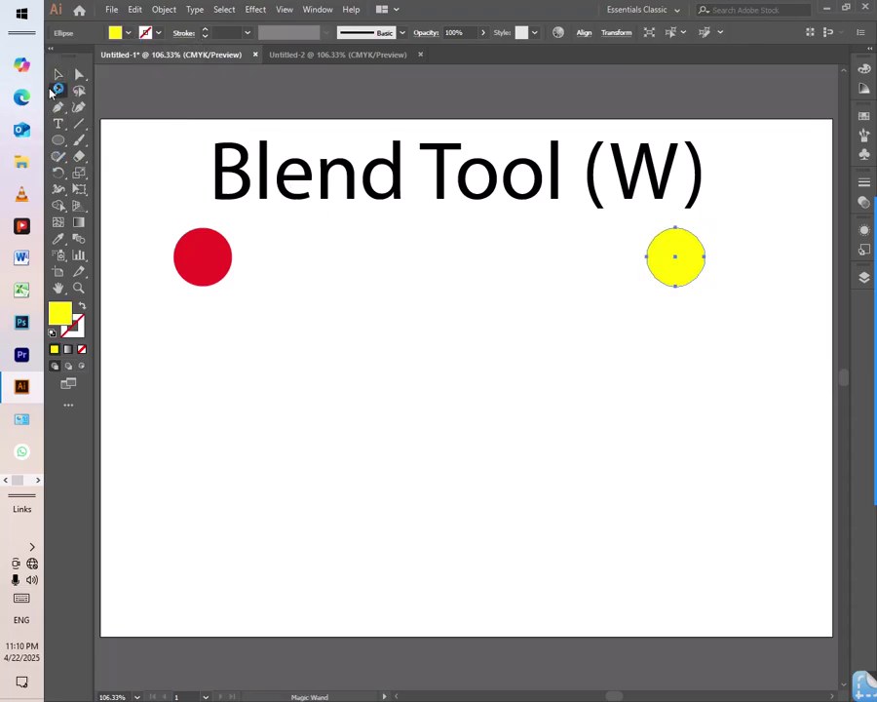
pyautogui.click(152, 216)
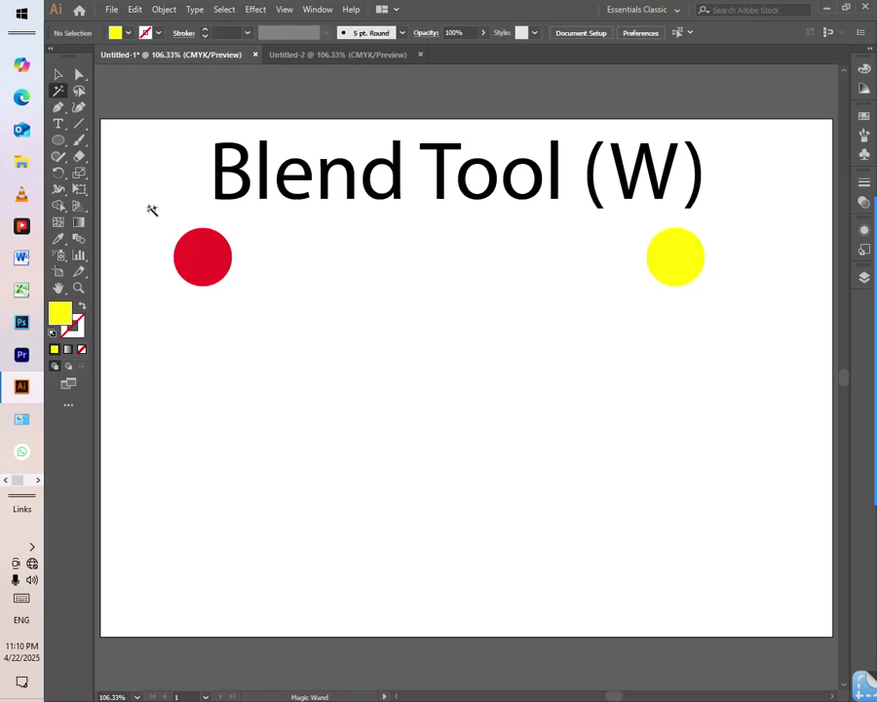
pyautogui.click(59, 75)
pyautogui.moveTo(116, 212); pyautogui.dragTo(734, 308)
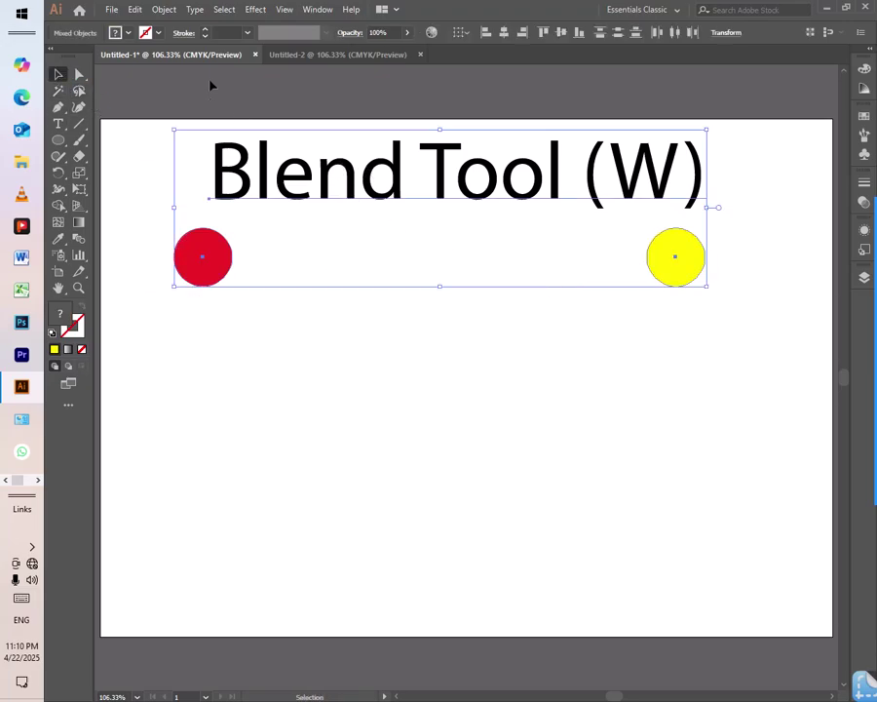
pyautogui.hotkey('ctrl', 'z')
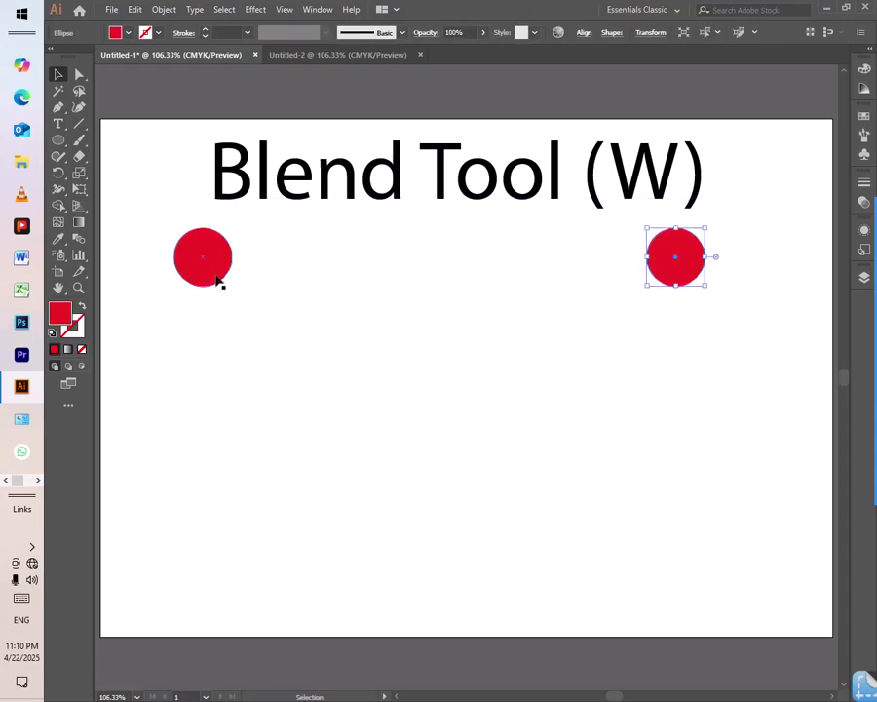
# - Select both red circles and move them down together to the middle of the artboard
pyautogui.moveTo(689, 336); pyautogui.dragTo(292, 269)
pyautogui.click(190, 250)
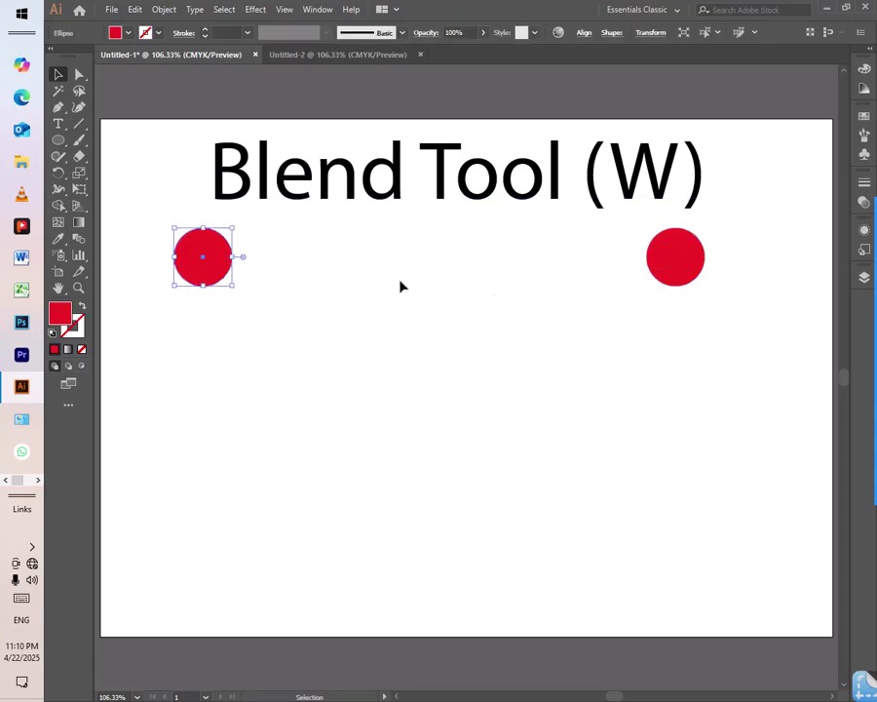
pyautogui.keyDown('shift'); pyautogui.click(680, 276); pyautogui.keyUp('shift')
pyautogui.moveTo(683, 279); pyautogui.dragTo(694, 400)
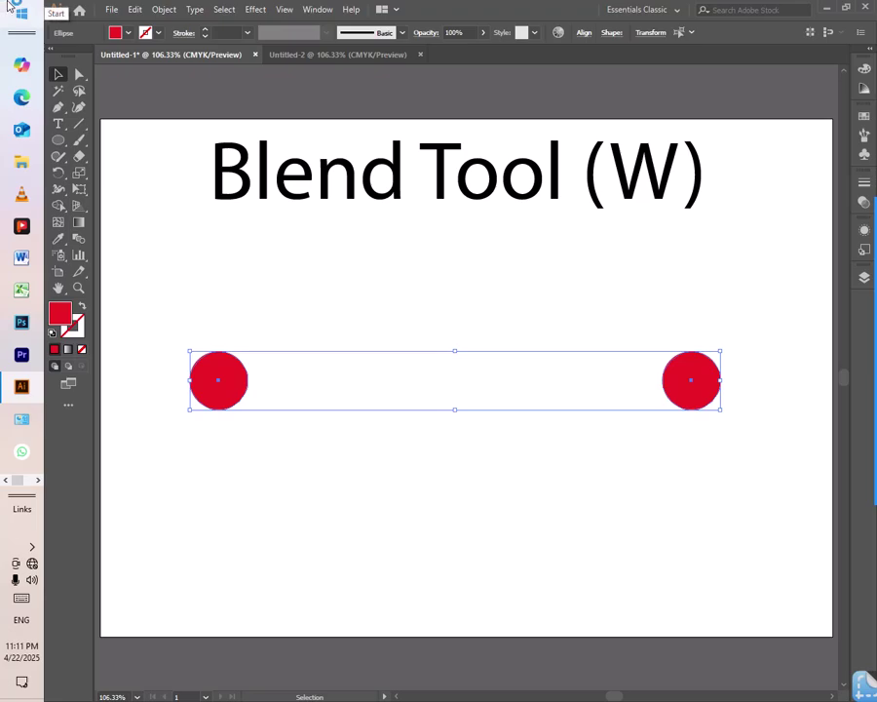
# - Create a blend between the two selected red circles with the Blend Make command
pyautogui.click(159, 12)
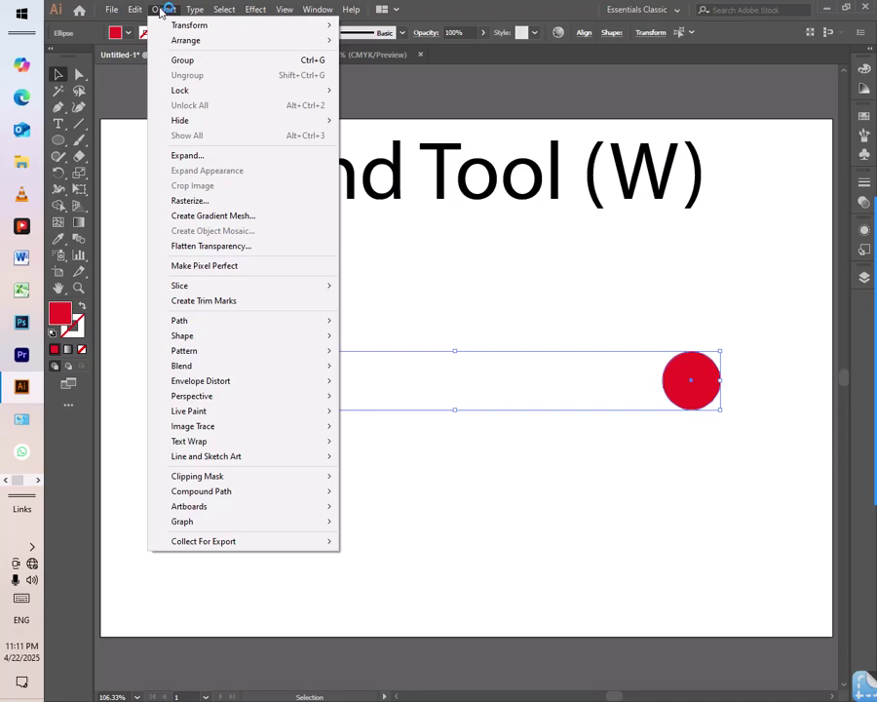
pyautogui.moveTo(231, 366)
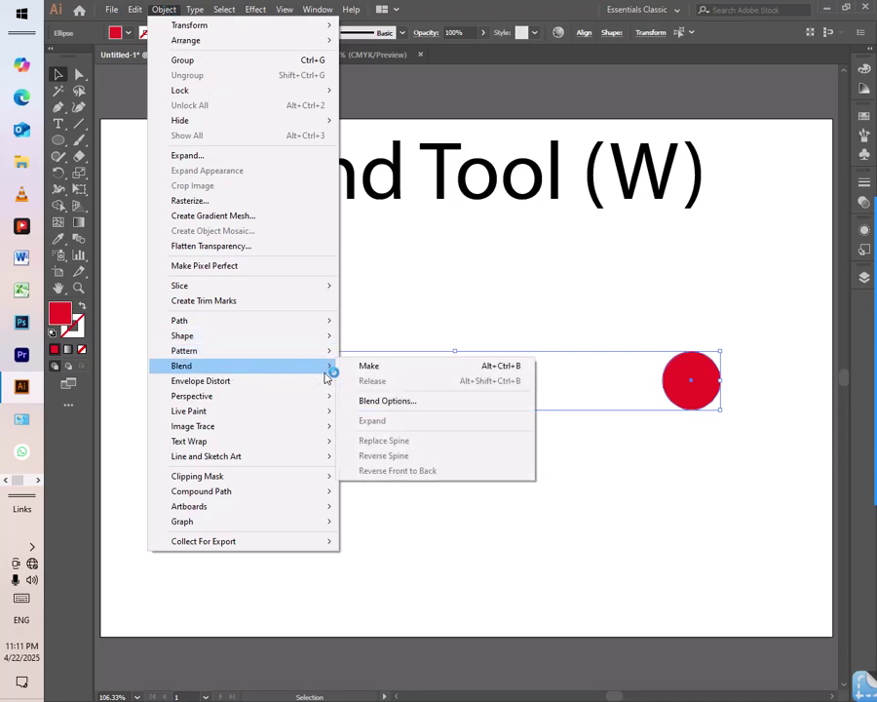
pyautogui.click(379, 368)
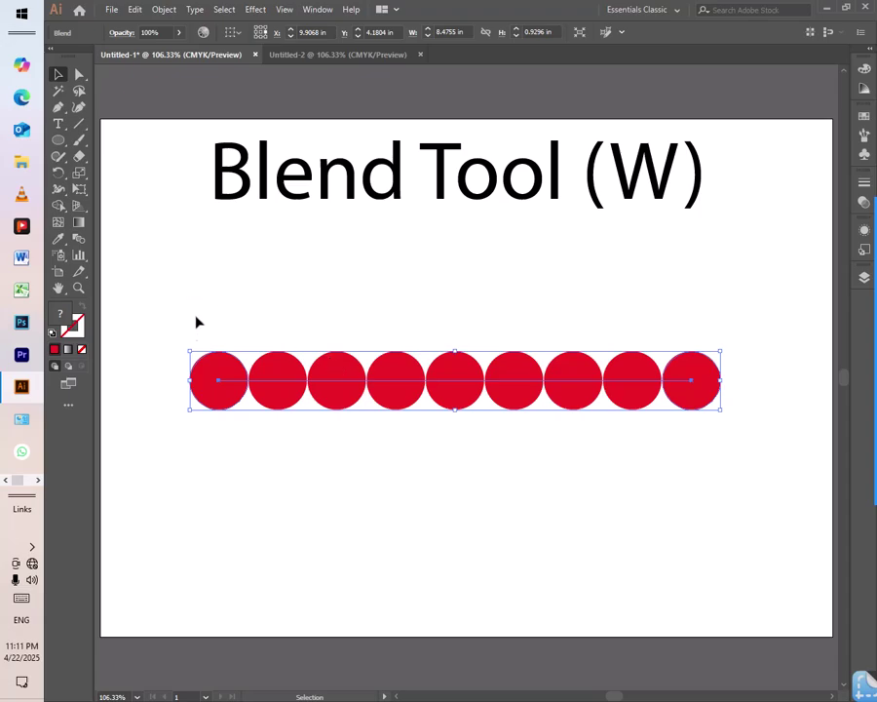
# - Change the blend's spacing option to Specified Steps with 50 steps and compare the result with and without the preview
pyautogui.moveTo(181, 333); pyautogui.dragTo(718, 432)
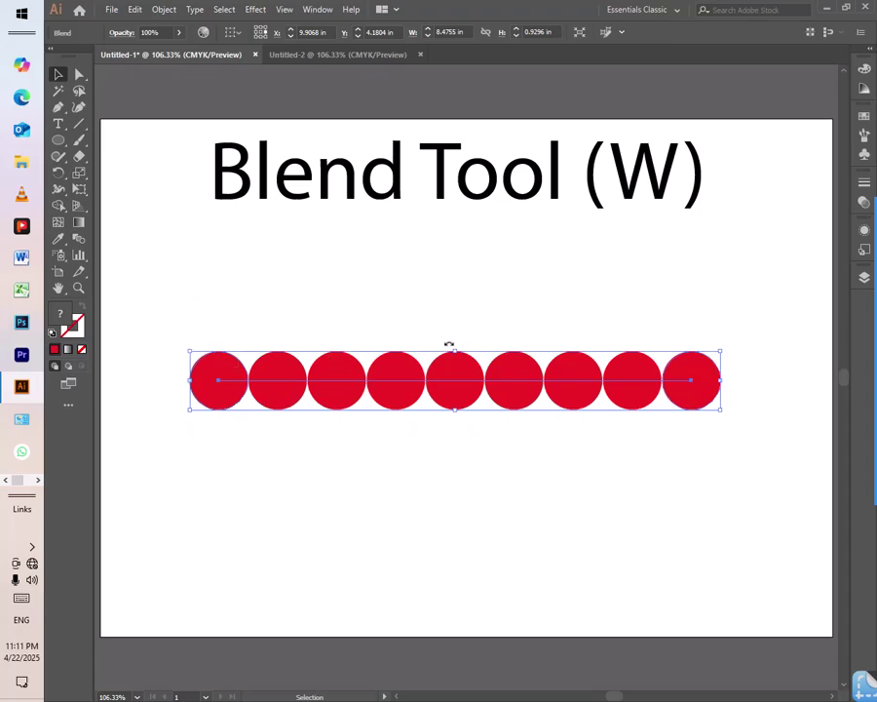
pyautogui.click(163, 12)
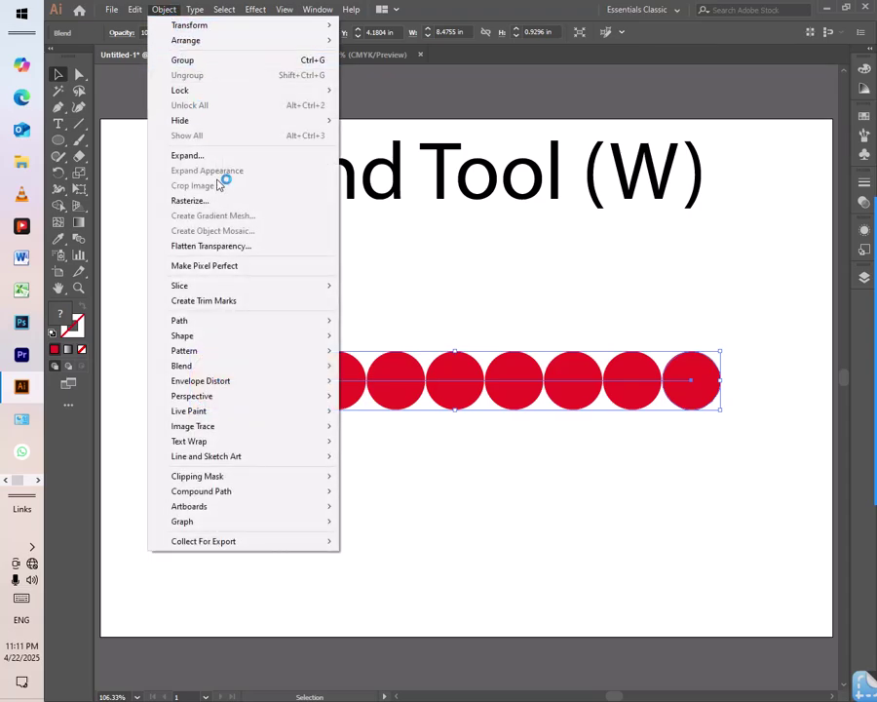
pyautogui.moveTo(200, 364)
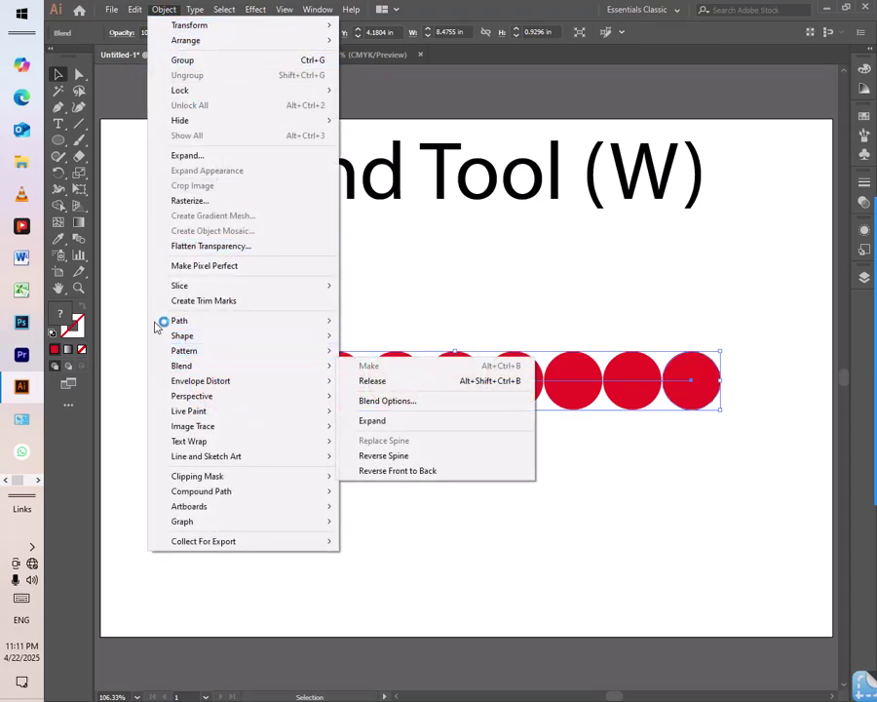
pyautogui.click(392, 403)
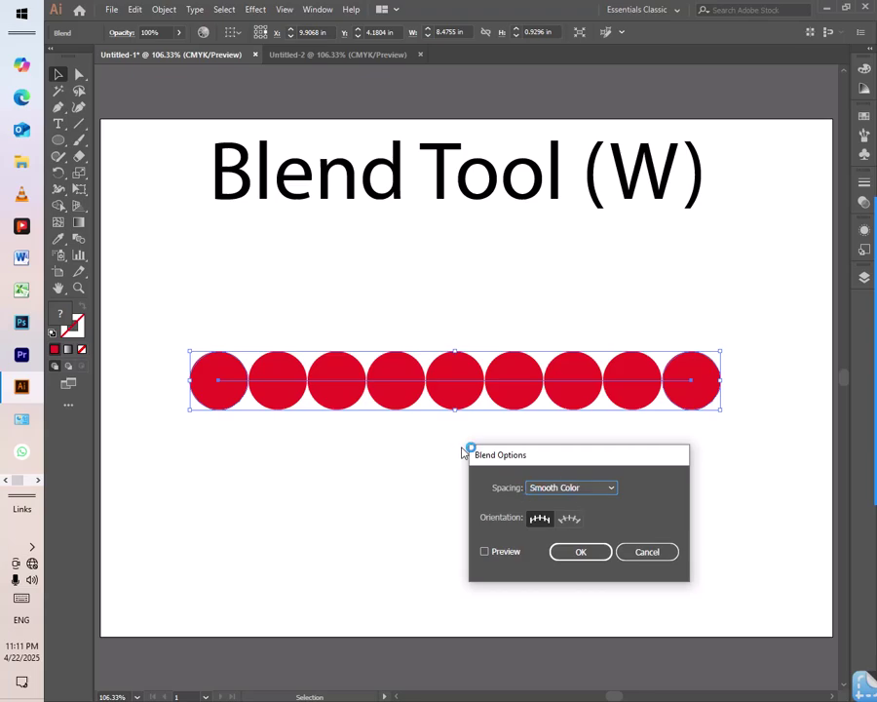
pyautogui.click(610, 487)
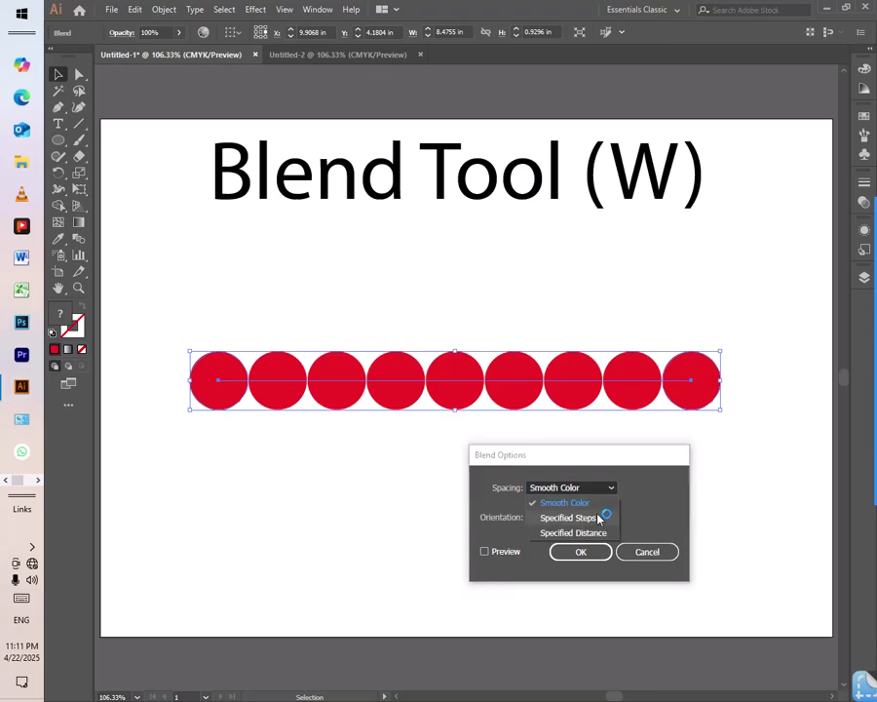
pyautogui.click(594, 519)
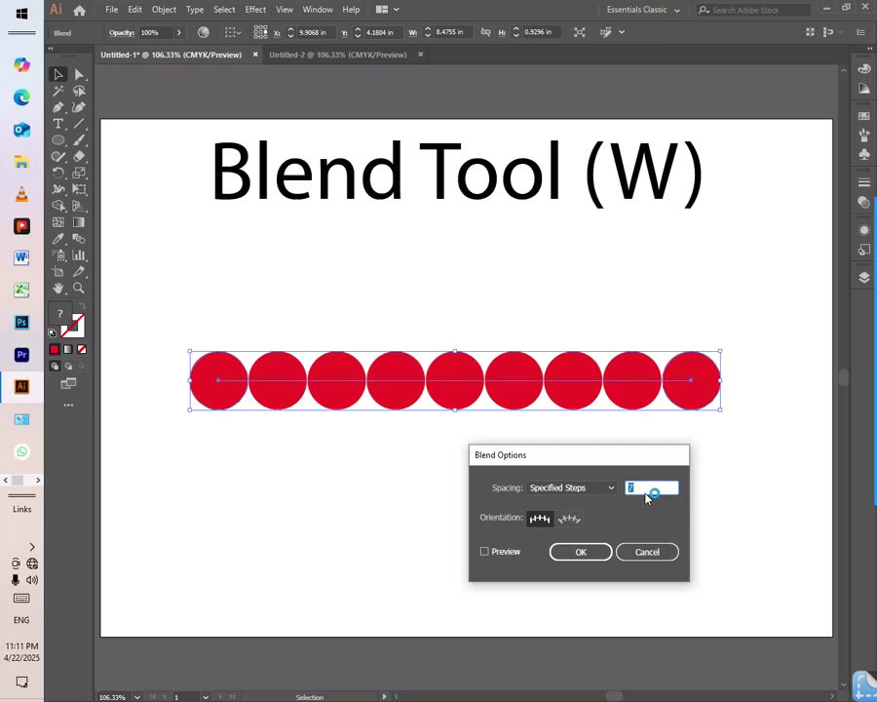
pyautogui.write('50')
pyautogui.click(502, 554)
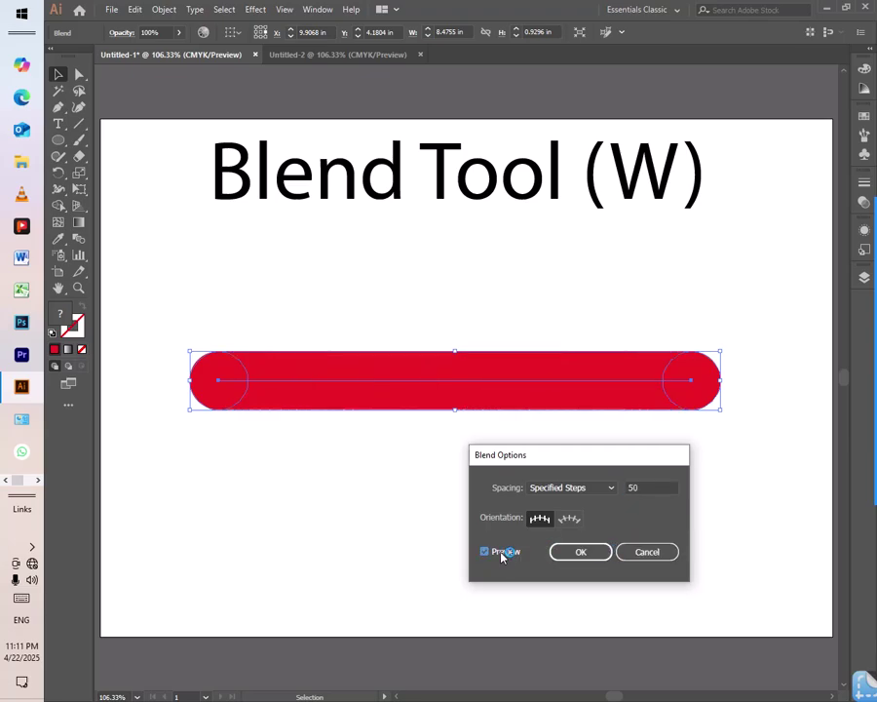
pyautogui.click(503, 557)
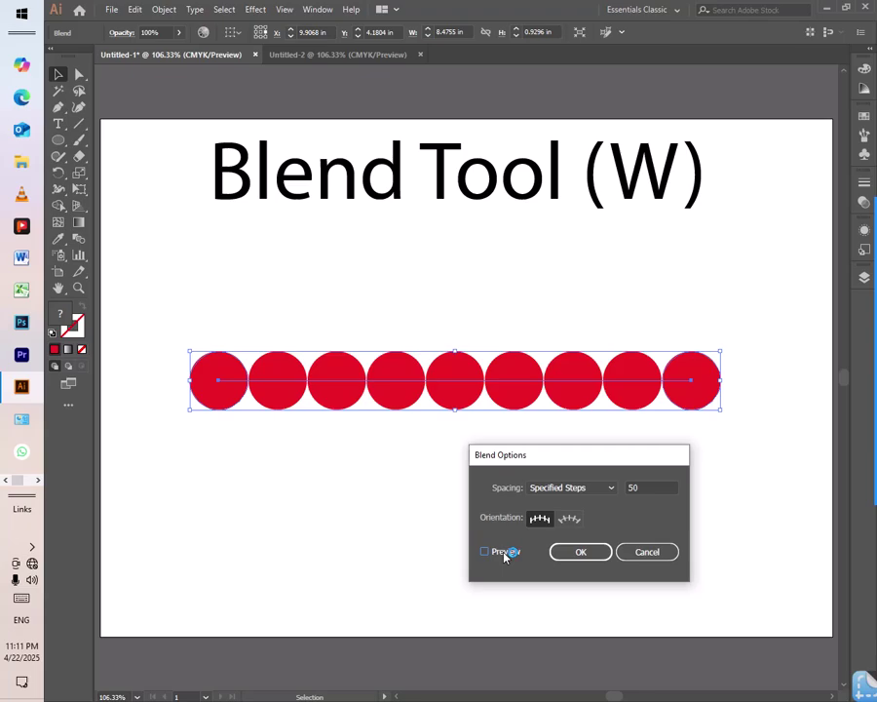
pyautogui.click(504, 557)
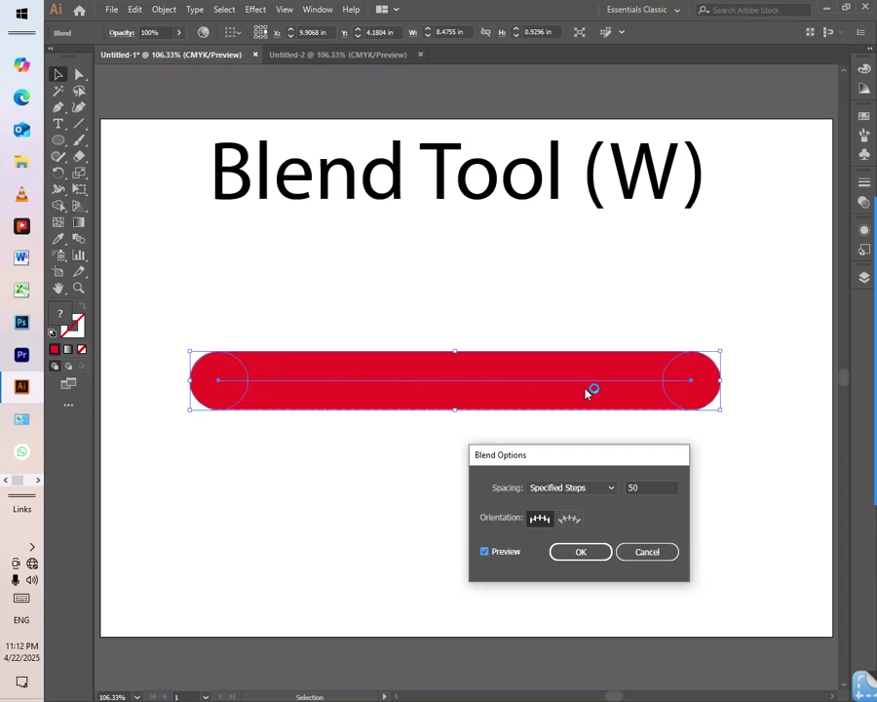
pyautogui.click(497, 550)
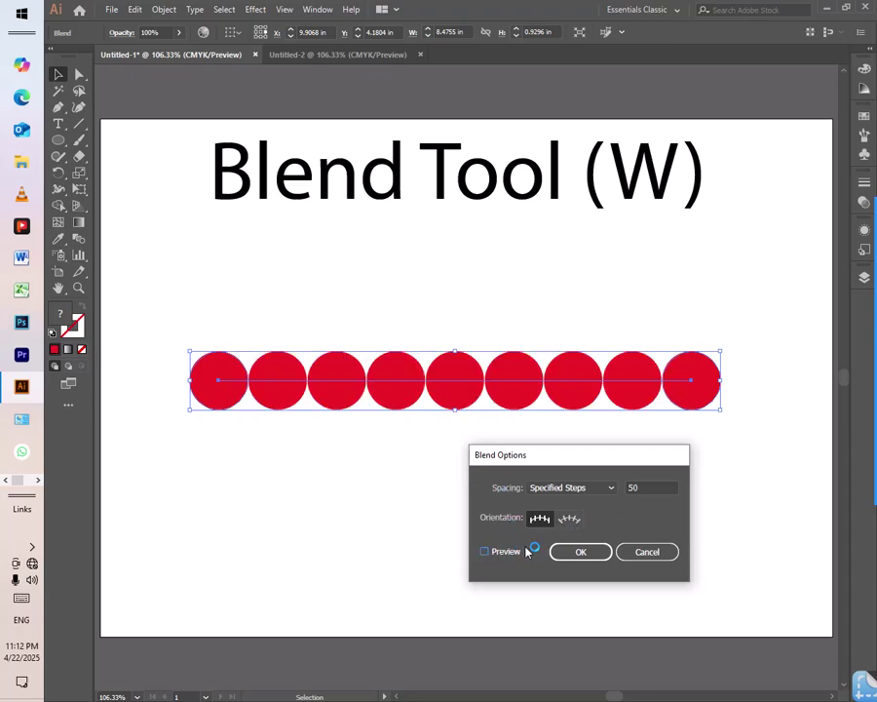
# - Try 30 specified steps for the blend and check the result in the preview
pyautogui.doubleClick(645, 487)
pyautogui.write('30')
pyautogui.click(497, 555)
pyautogui.click(497, 552)
# - Apply 10 specified steps to the blend with the preview on, and move the blend up beneath the heading
pyautogui.write('10')
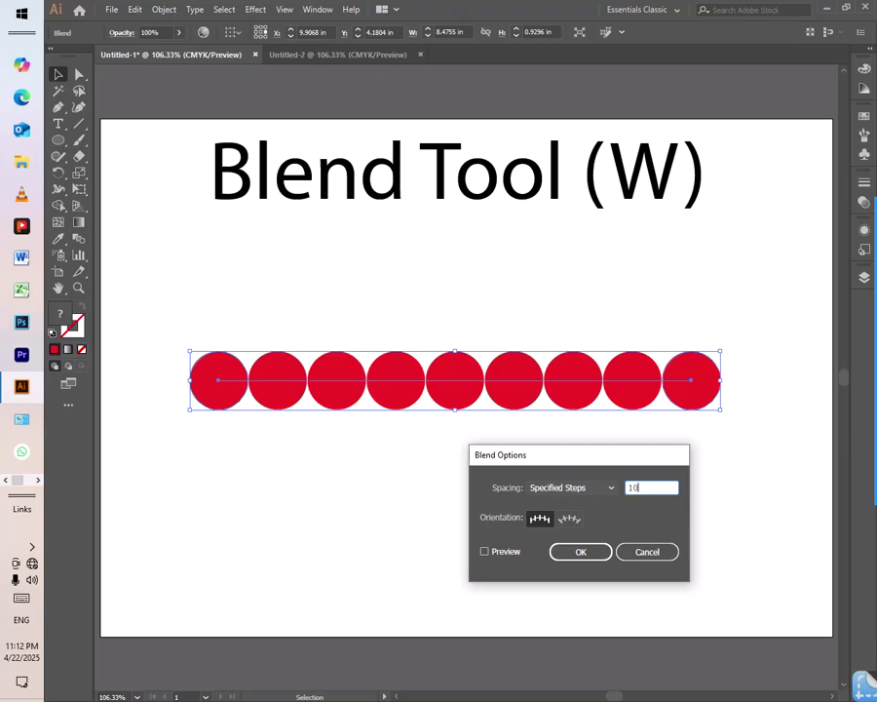
pyautogui.click(497, 556)
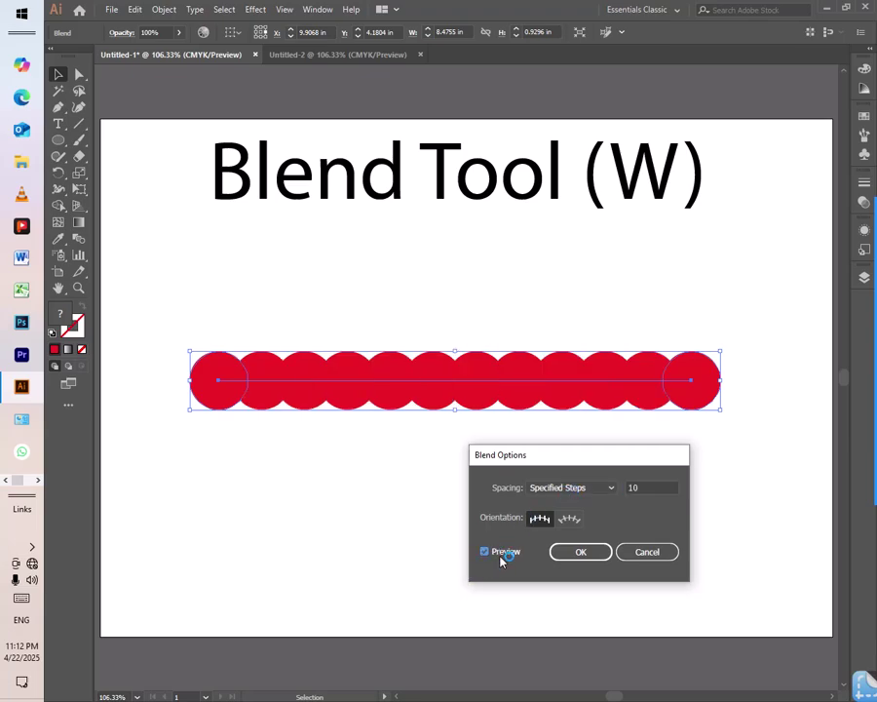
pyautogui.click(582, 552)
pyautogui.moveTo(411, 392); pyautogui.dragTo(402, 319)
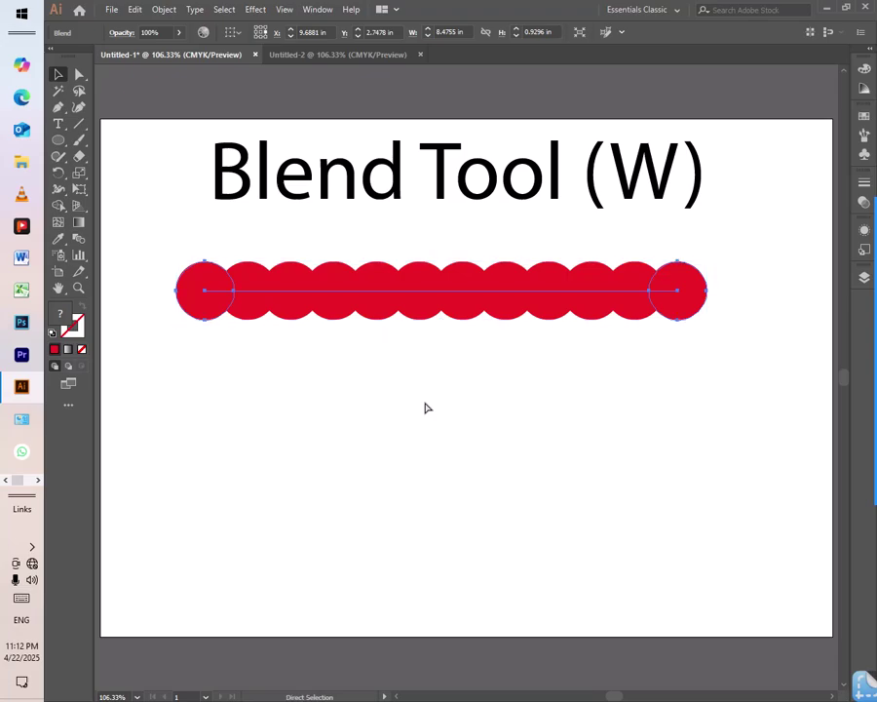
# - Undo the recent edits back to the two separate red circles and delete both circles
pyautogui.hotkey('ctrl', 'z')
pyautogui.hotkey('ctrl', 'z')
pyautogui.hotkey('ctrl', 'z')
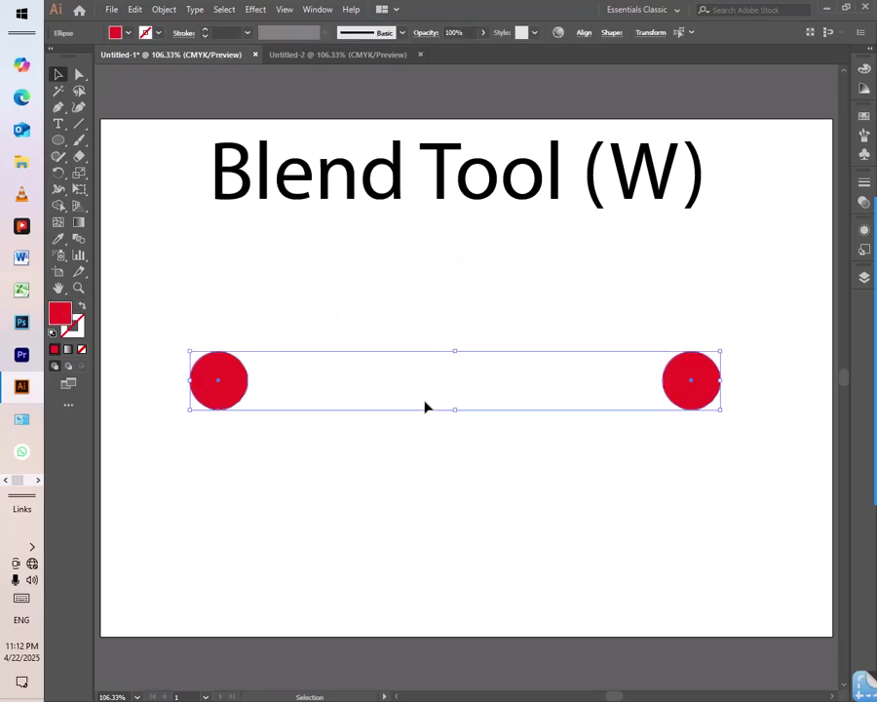
pyautogui.click(602, 407)
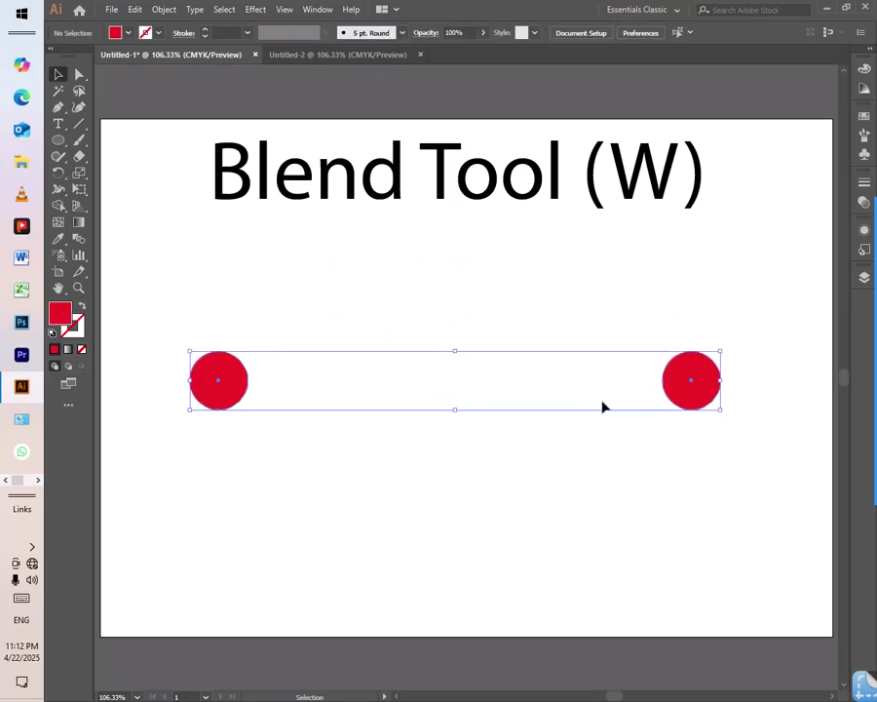
pyautogui.press('Delete')
# - Draw a narrow upright ellipse beneath the heading's left end and give it no fill with the default black stroke
pyautogui.click(58, 139)
pyautogui.moveTo(173, 268); pyautogui.dragTo(191, 323)
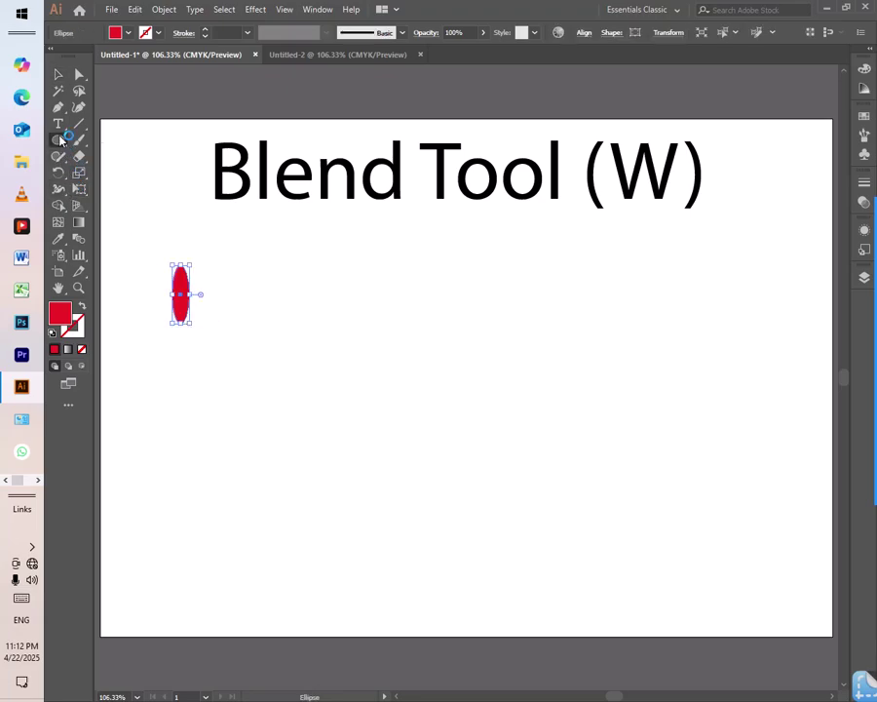
pyautogui.click(58, 74)
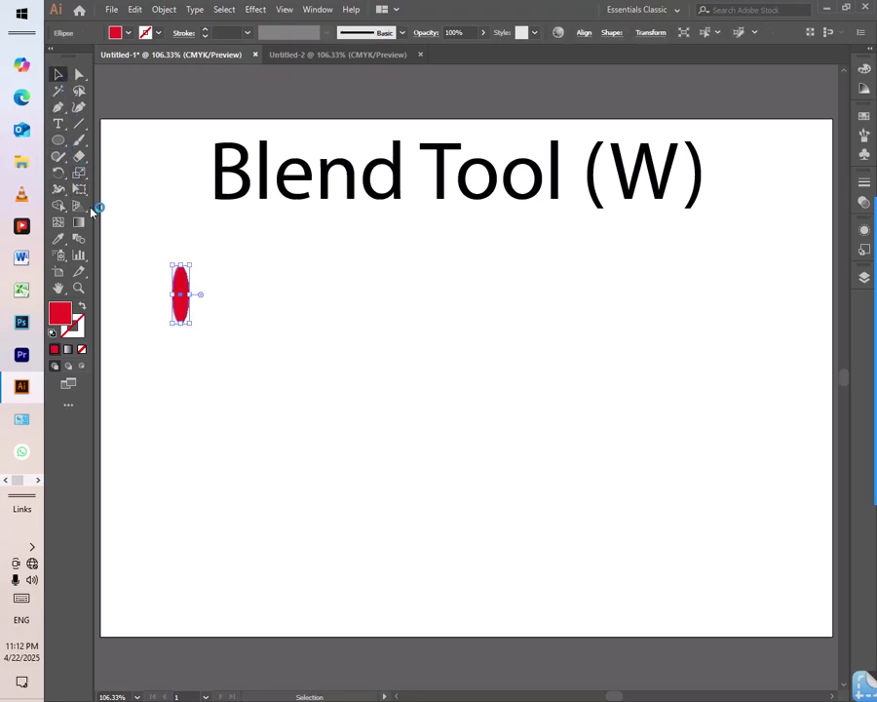
pyautogui.click(82, 351)
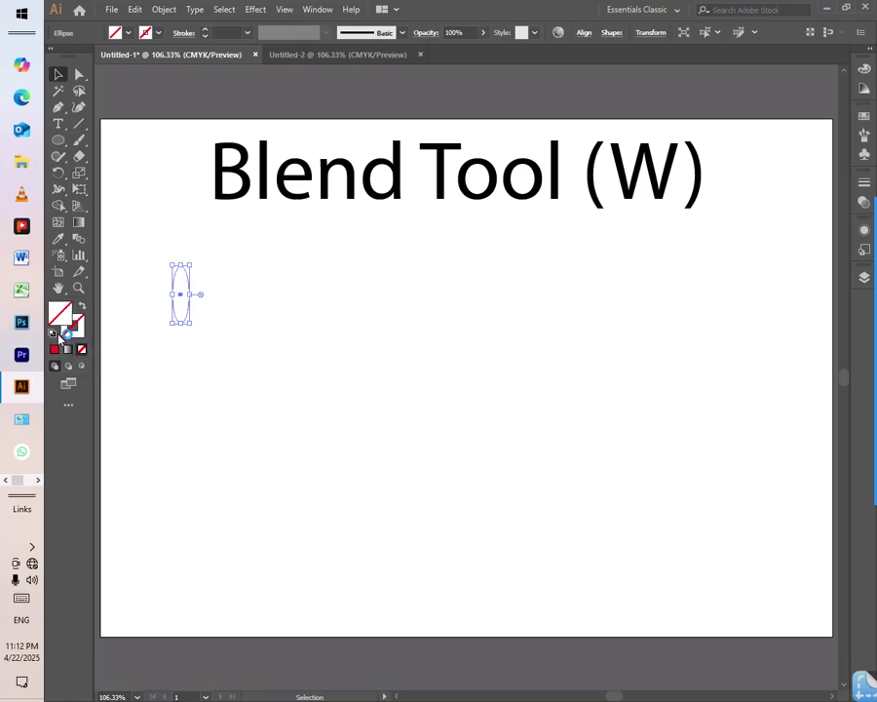
pyautogui.click(51, 332)
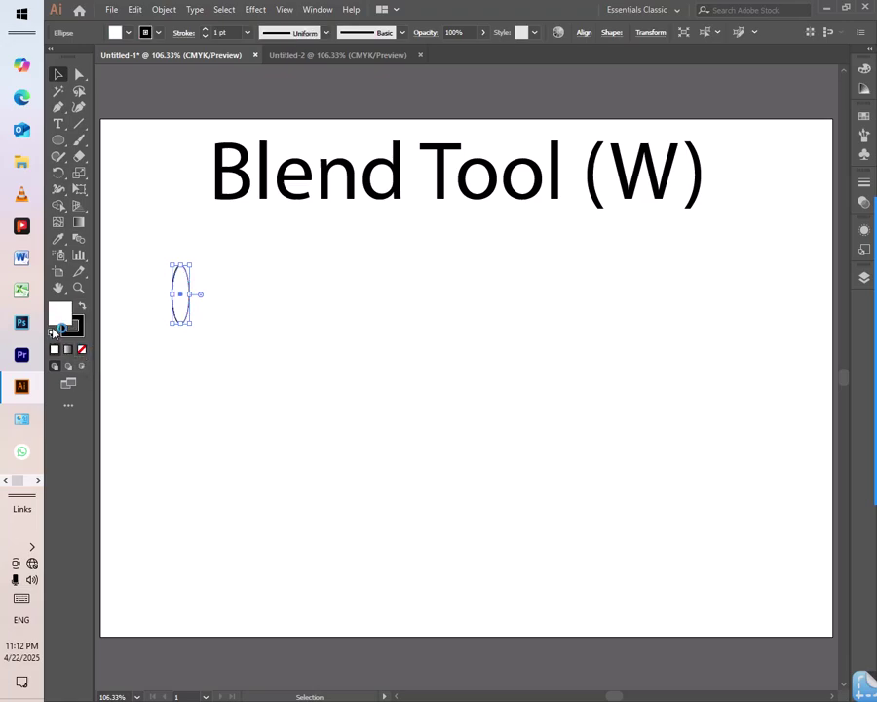
pyautogui.click(81, 349)
# - Duplicate the ellipse horizontally across the artboard and blend the two ellipses with the Blend Make command
pyautogui.moveTo(190, 280); pyautogui.dragTo(680, 296)
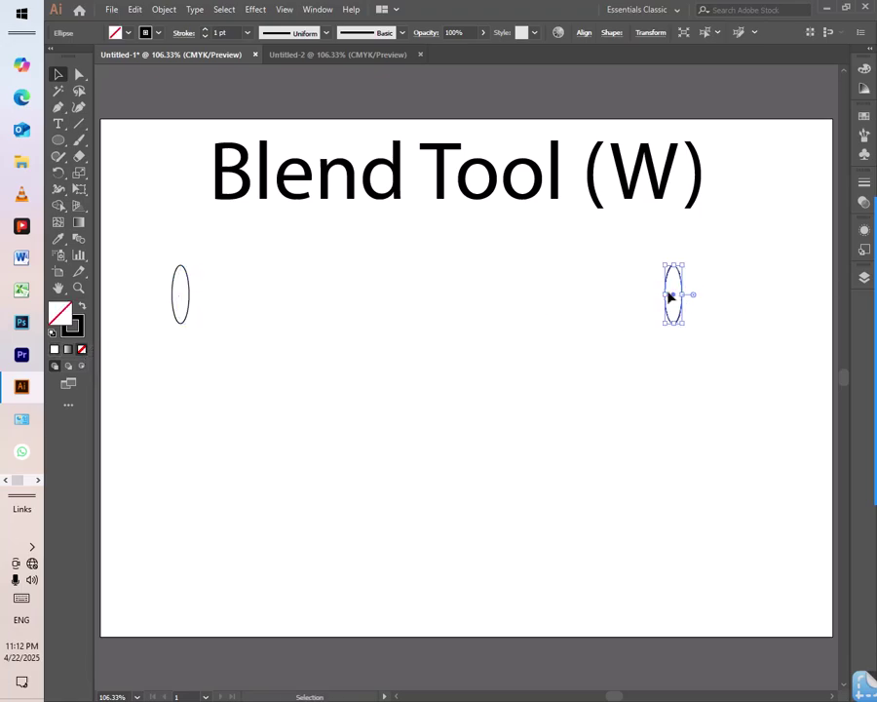
pyautogui.moveTo(159, 260); pyautogui.dragTo(721, 380)
pyautogui.click(164, 10)
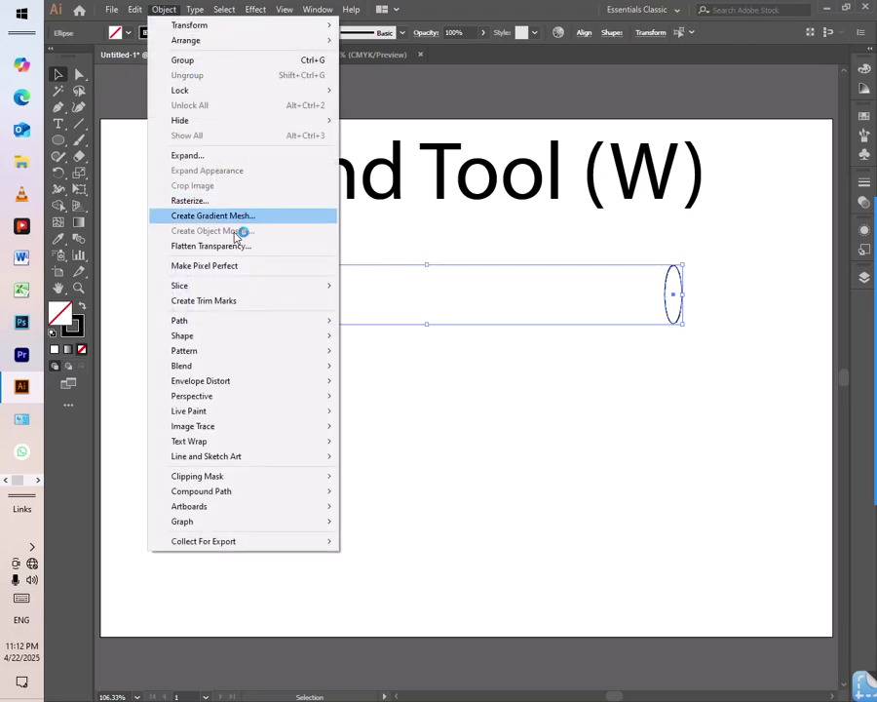
pyautogui.moveTo(191, 365)
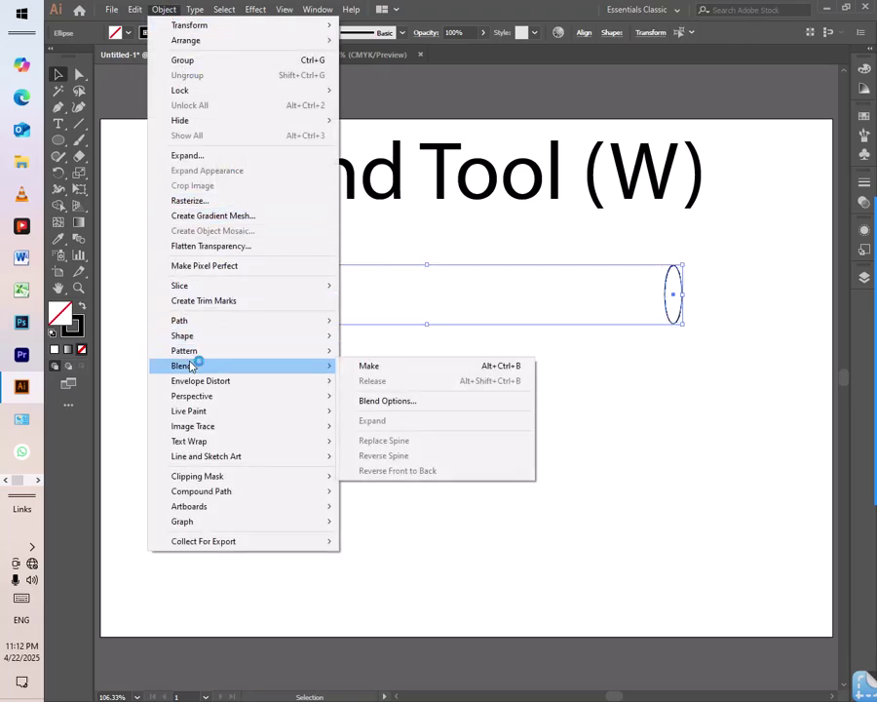
pyautogui.click(392, 366)
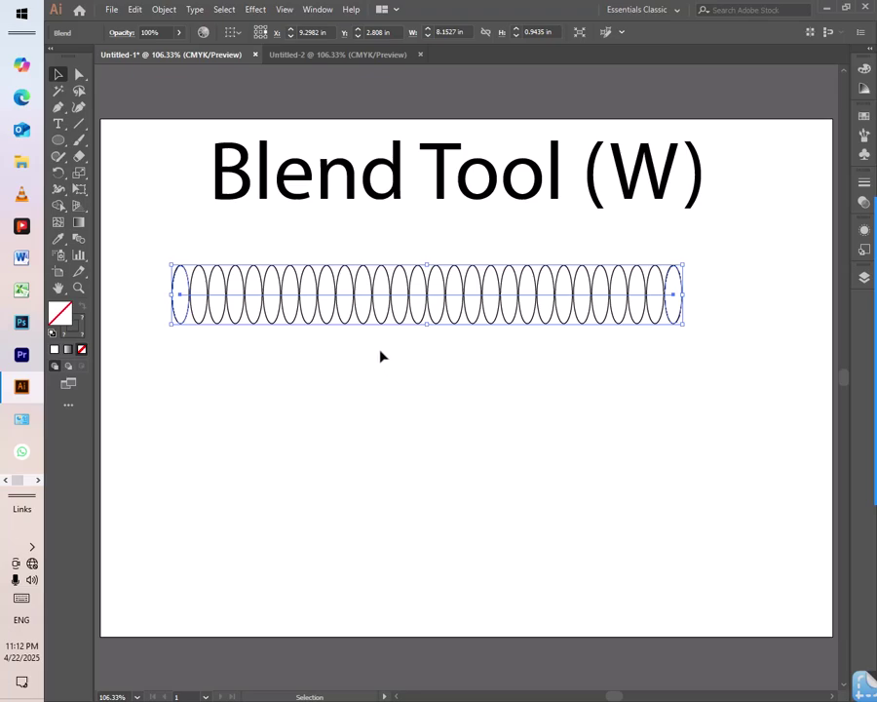
# - Draw a large unfilled circle and place it below the row of blended ellipses
pyautogui.click(58, 144)
pyautogui.moveTo(413, 403)
pyautogui.mouseDown()
pyautogui.moveTo(497, 474)
pyautogui.moveTo(499, 487)
pyautogui.mouseUp()
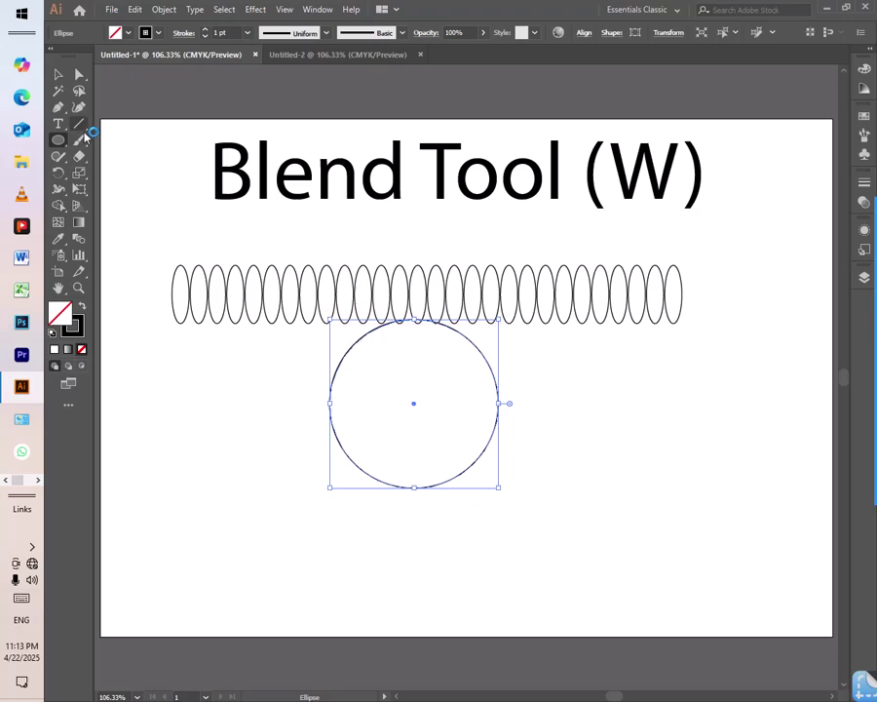
pyautogui.click(58, 75)
pyautogui.moveTo(343, 367); pyautogui.dragTo(362, 421)
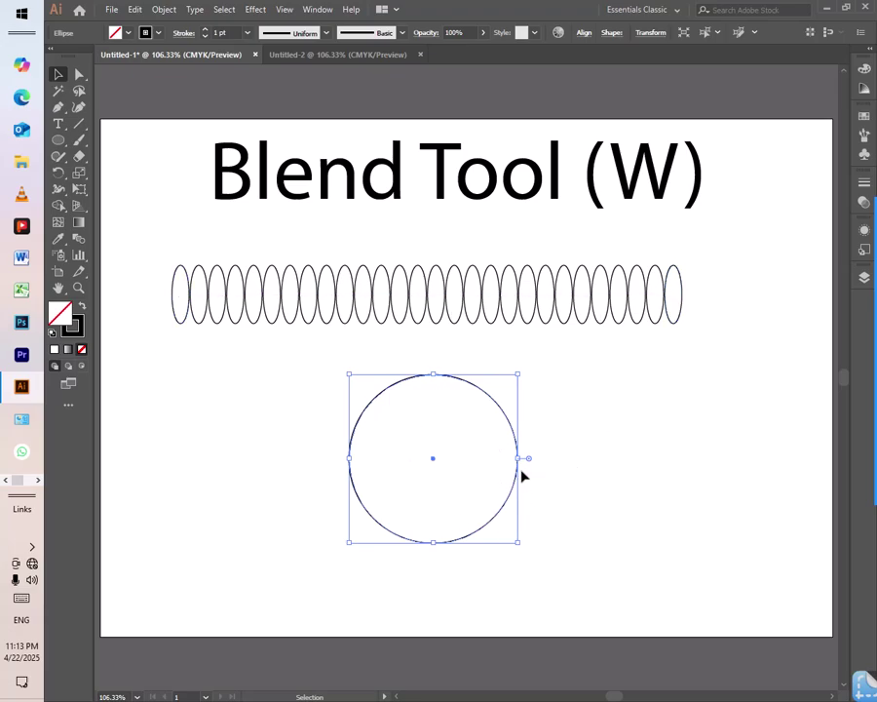
# - Replace the ellipse blend's spine with the large circle
pyautogui.moveTo(143, 254); pyautogui.dragTo(704, 609)
pyautogui.click(165, 10)
pyautogui.moveTo(189, 368)
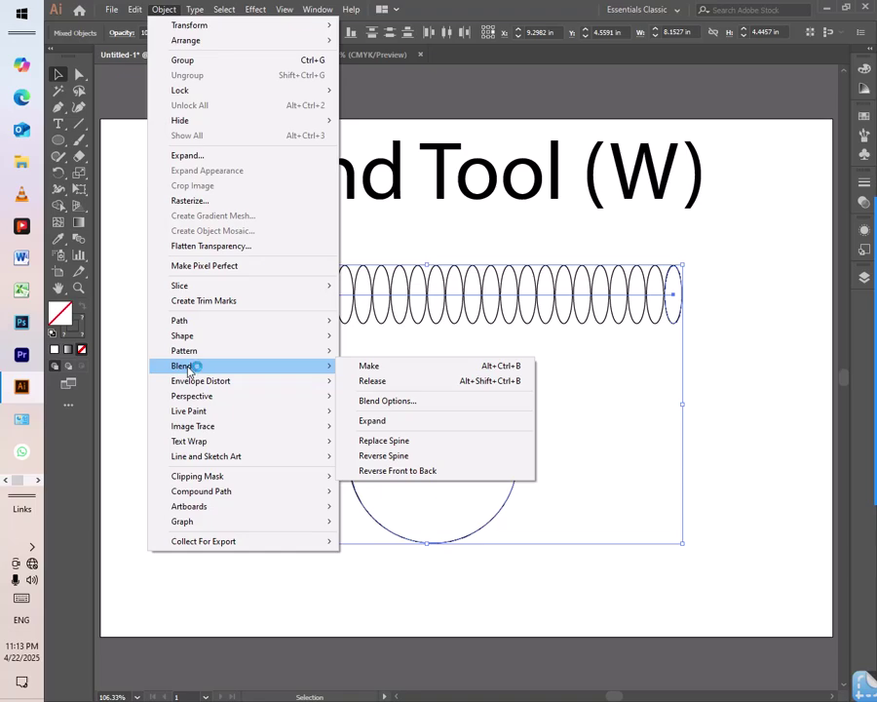
pyautogui.click(434, 443)
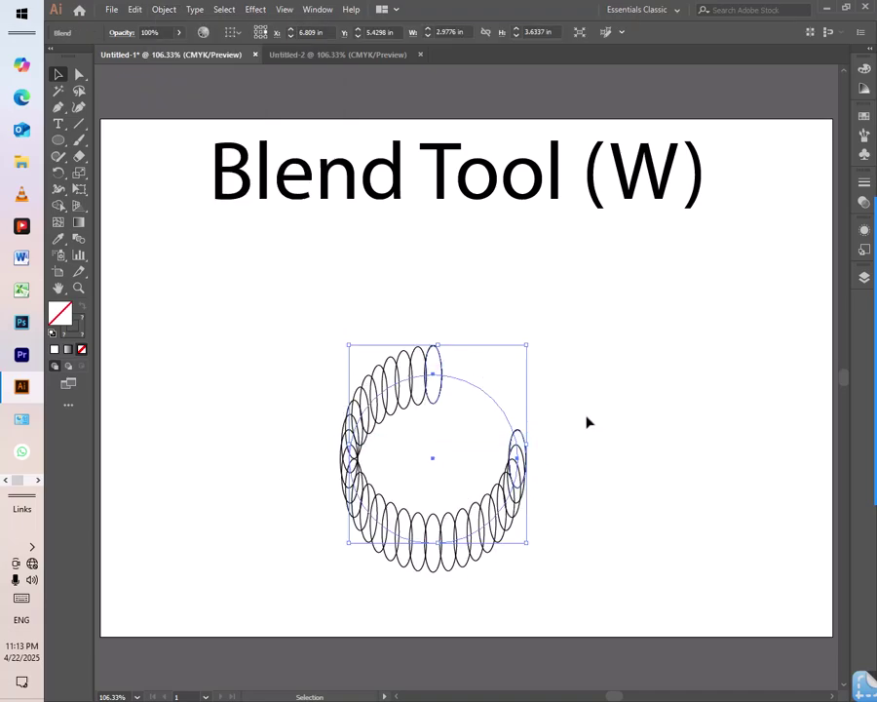
pyautogui.click(594, 326)
pyautogui.moveTo(332, 336); pyautogui.dragTo(545, 566)
pyautogui.click(80, 76)
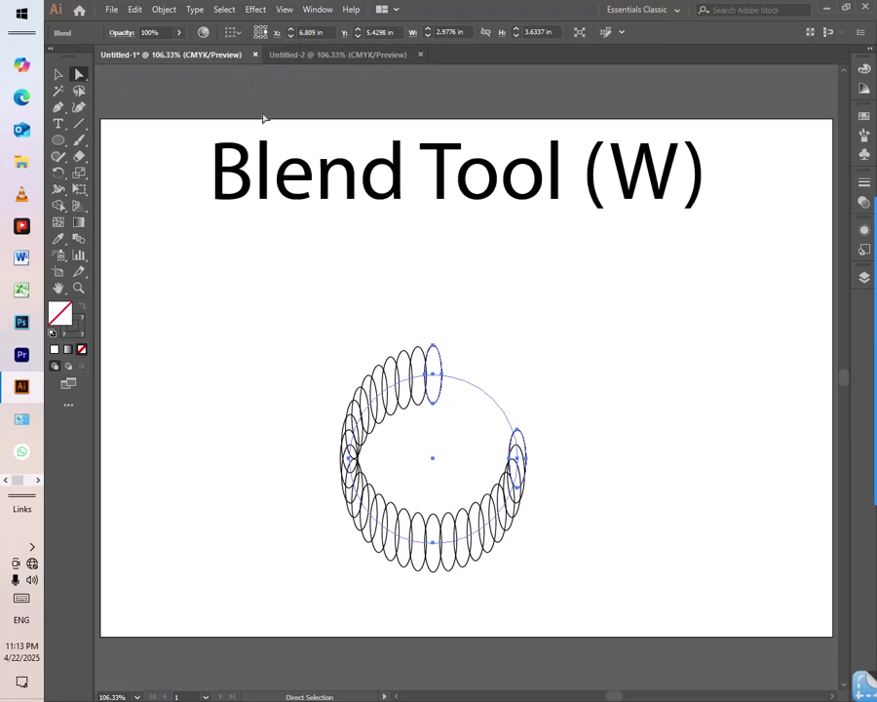
pyautogui.click(387, 378)
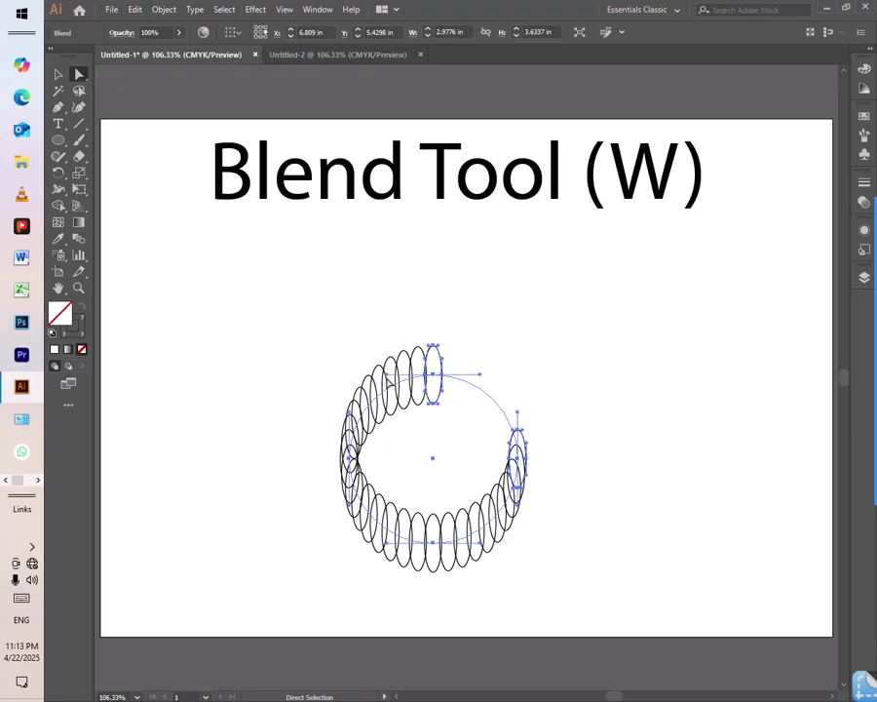
pyautogui.click(295, 313)
pyautogui.moveTo(234, 299); pyautogui.dragTo(551, 571)
pyautogui.click(60, 75)
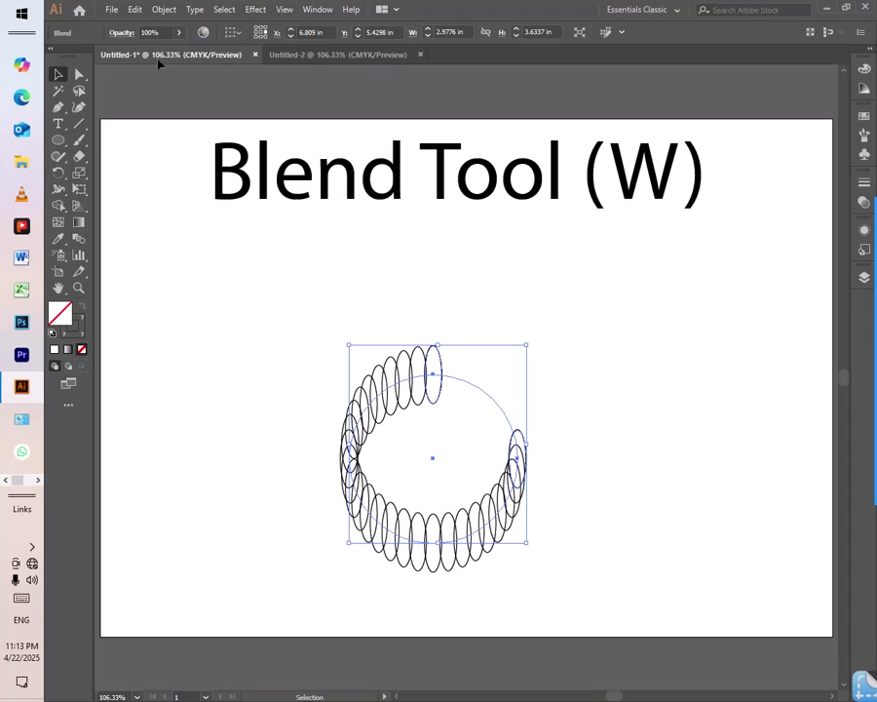
# - Select the circular blend with its spine using Direct Selection and fill its ellipses with red
pyautogui.moveTo(276, 341); pyautogui.dragTo(555, 579)
pyautogui.click(82, 75)
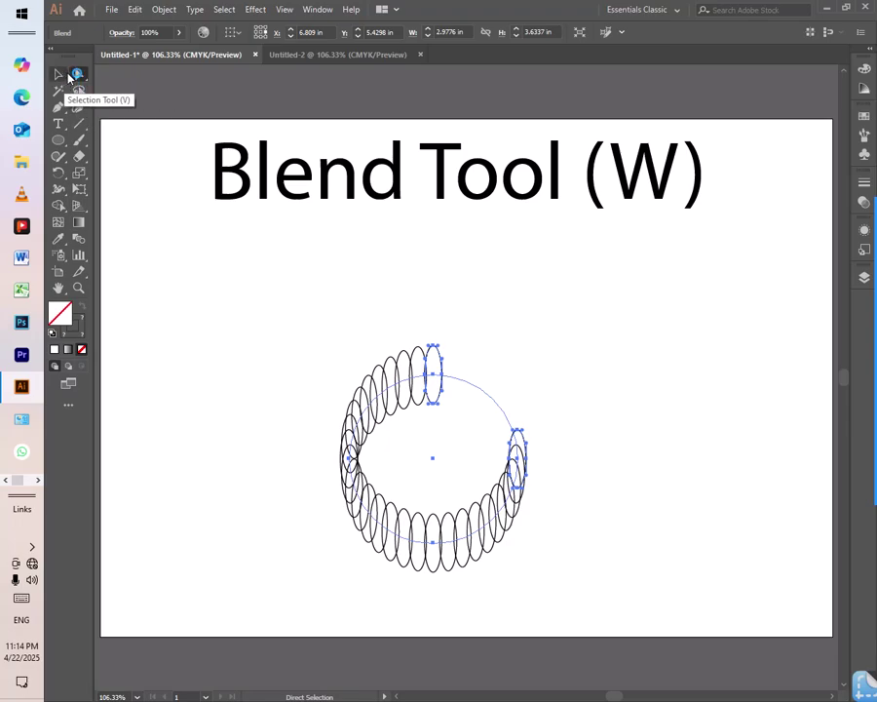
pyautogui.click(435, 371)
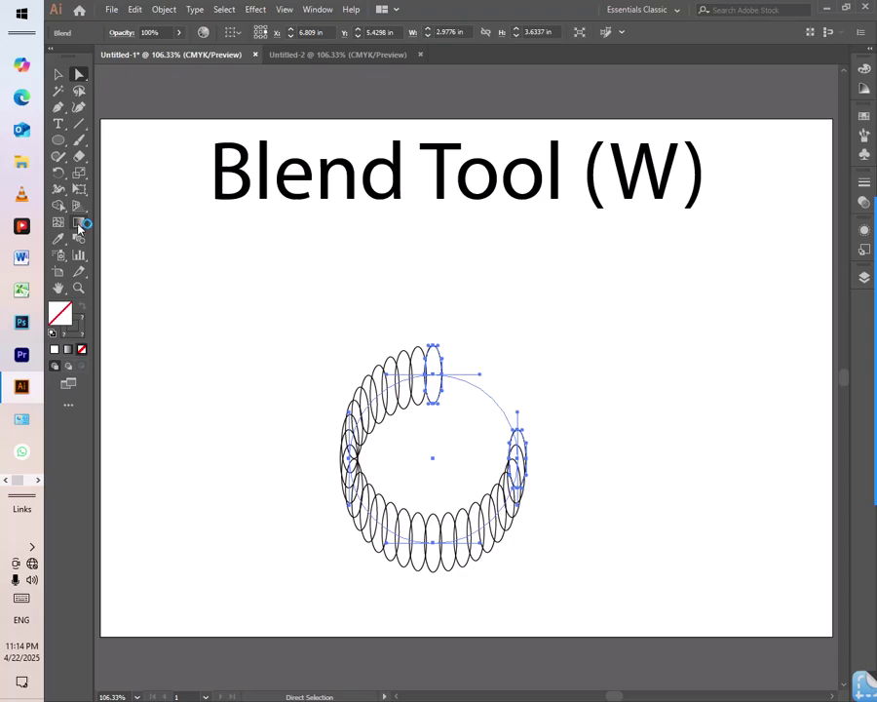
pyautogui.doubleClick(60, 328)
pyautogui.moveTo(393, 297); pyautogui.dragTo(438, 271)
pyautogui.click(594, 270)
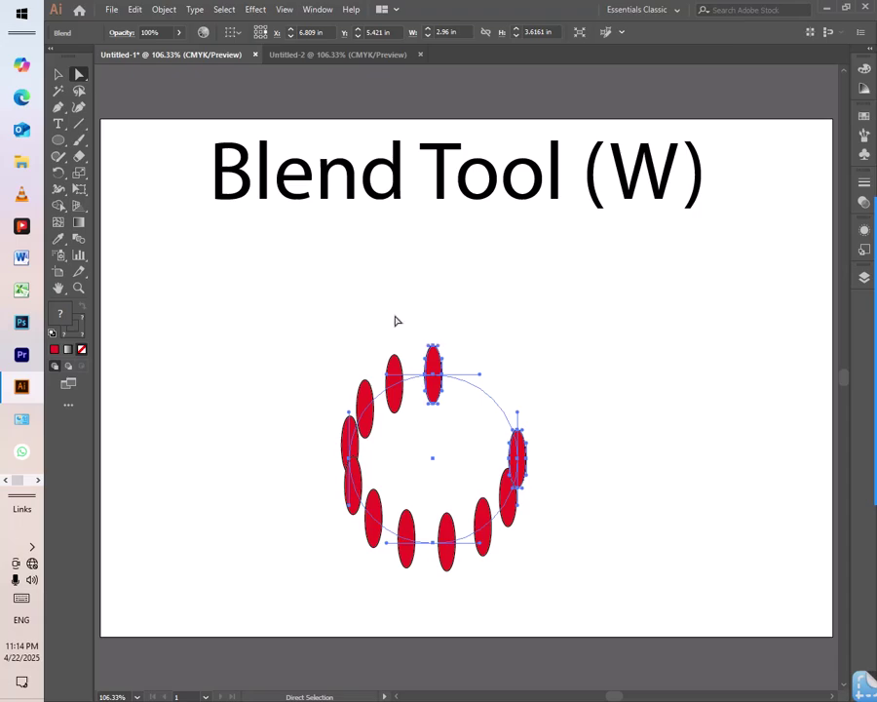
pyautogui.click(58, 74)
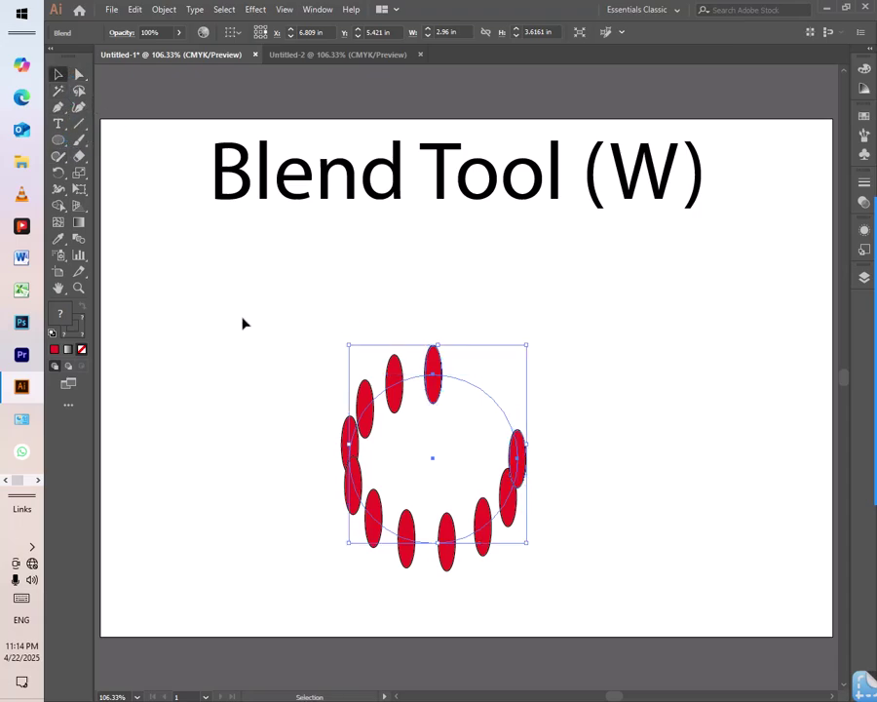
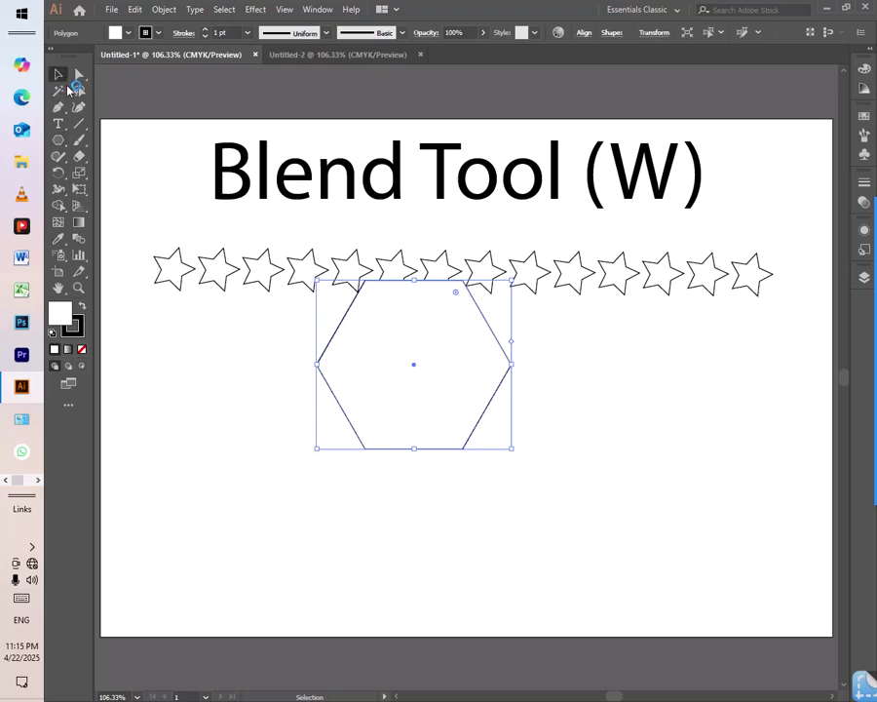
# - Move the hexagon below the row of stars and replace the star blend's spine with it
pyautogui.moveTo(339, 327); pyautogui.dragTo(359, 390)
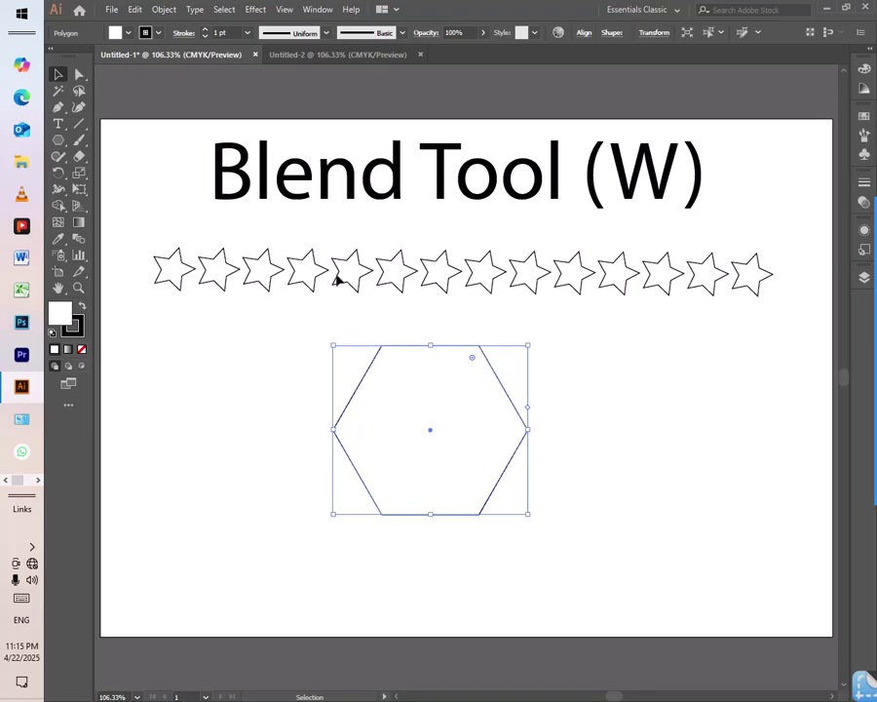
pyautogui.moveTo(143, 240); pyautogui.dragTo(763, 542)
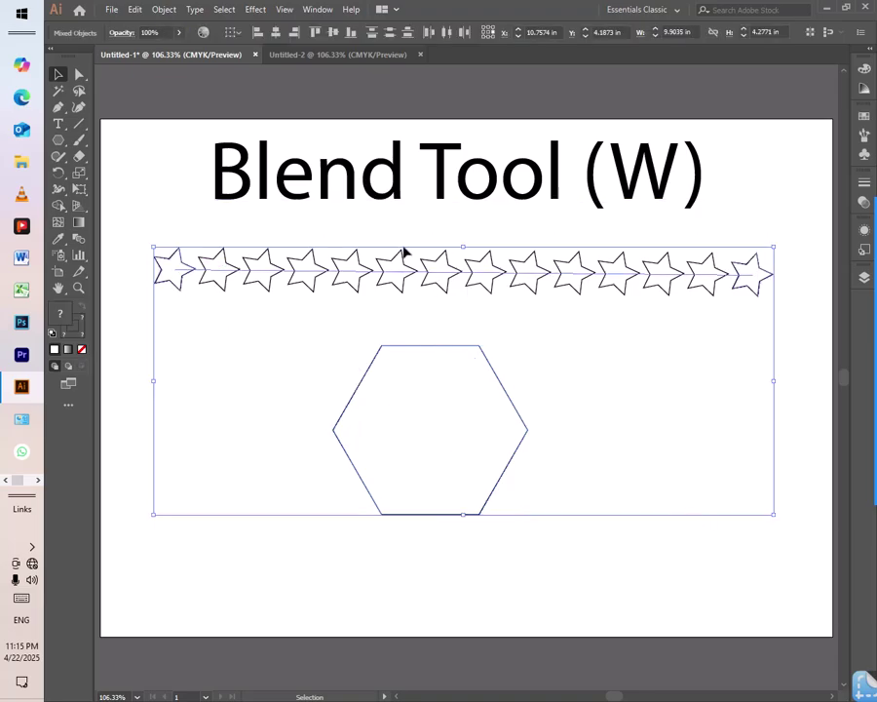
pyautogui.click(159, 13)
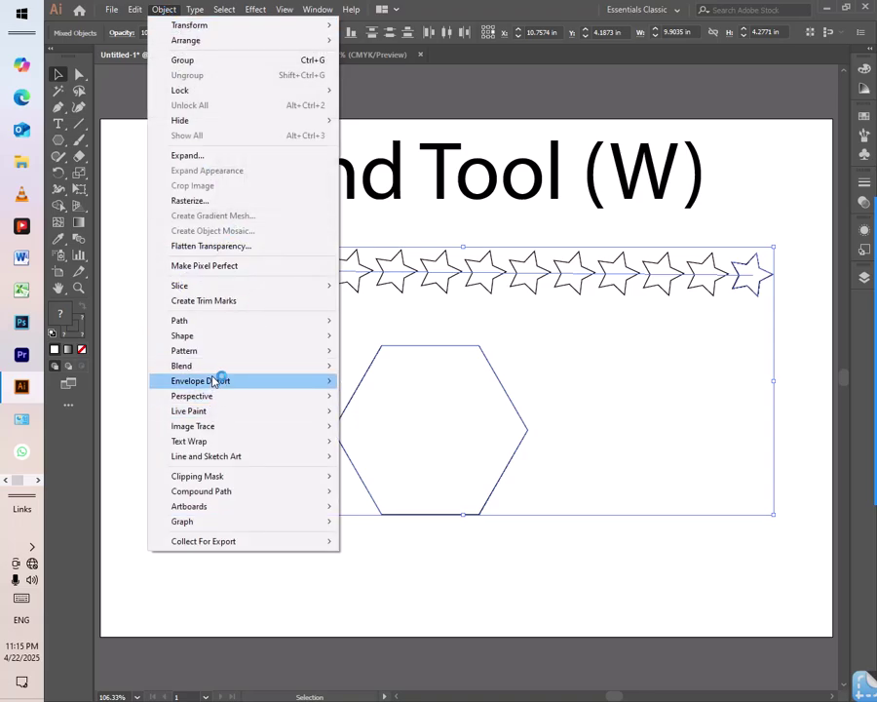
pyautogui.moveTo(214, 370)
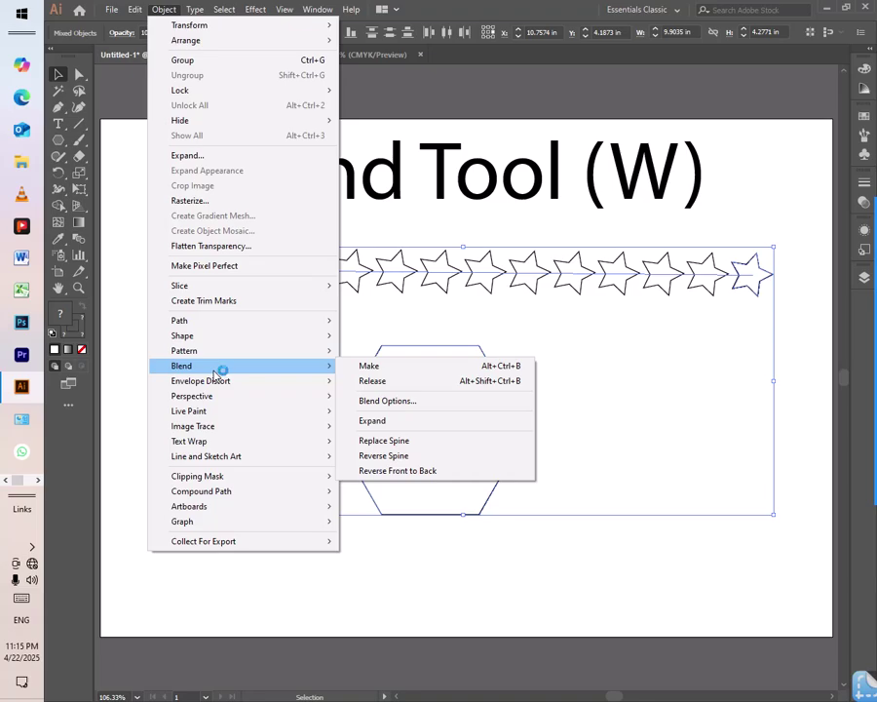
pyautogui.click(441, 444)
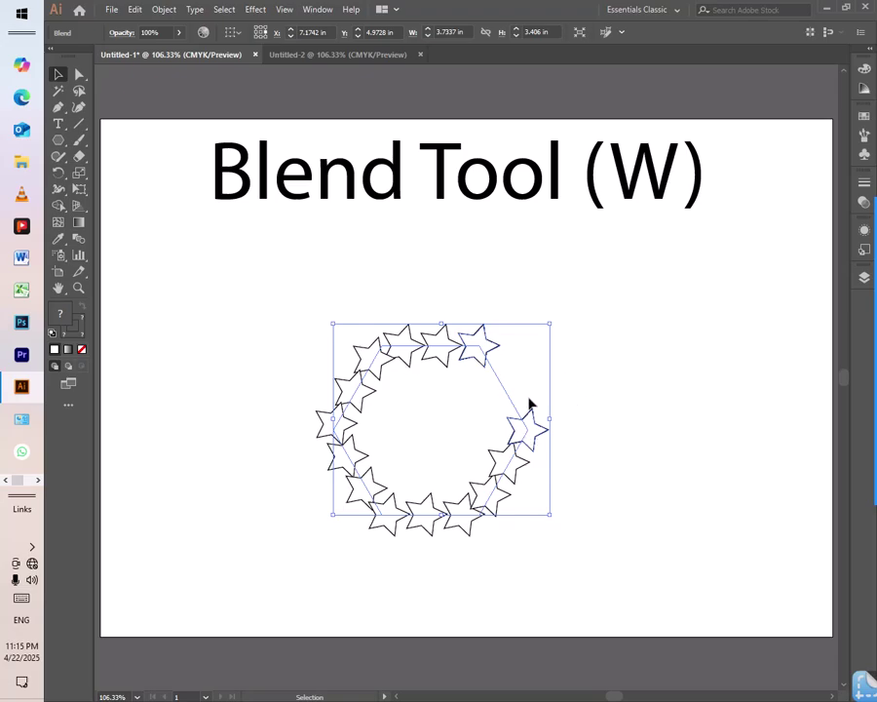
# - Try to cut the star blend's paths at anchor points chosen with Direct Selection, and undo the cut
pyautogui.click(79, 74)
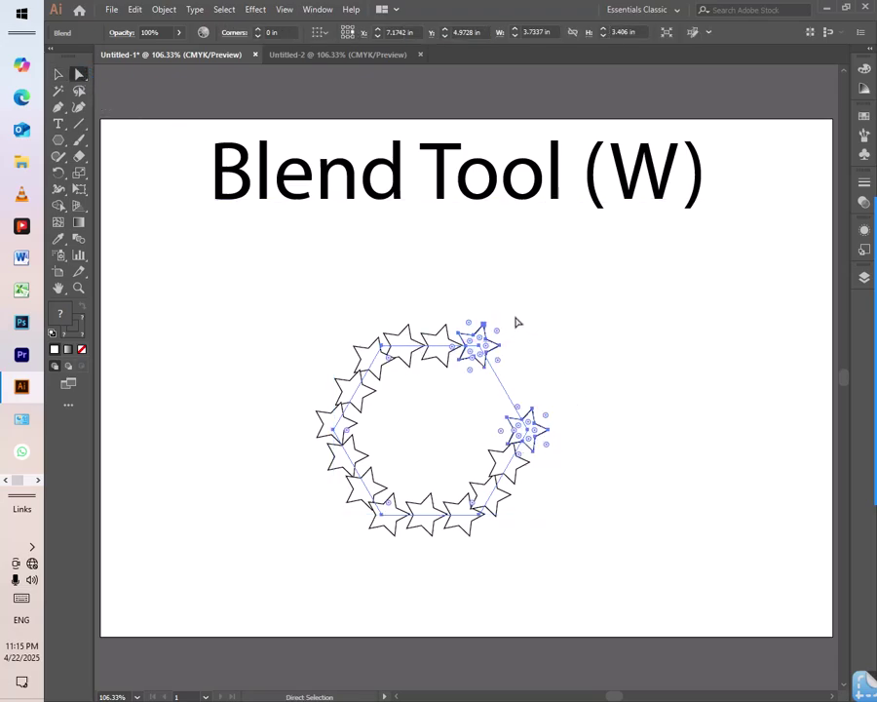
pyautogui.click(391, 295)
pyautogui.moveTo(271, 333); pyautogui.dragTo(587, 547)
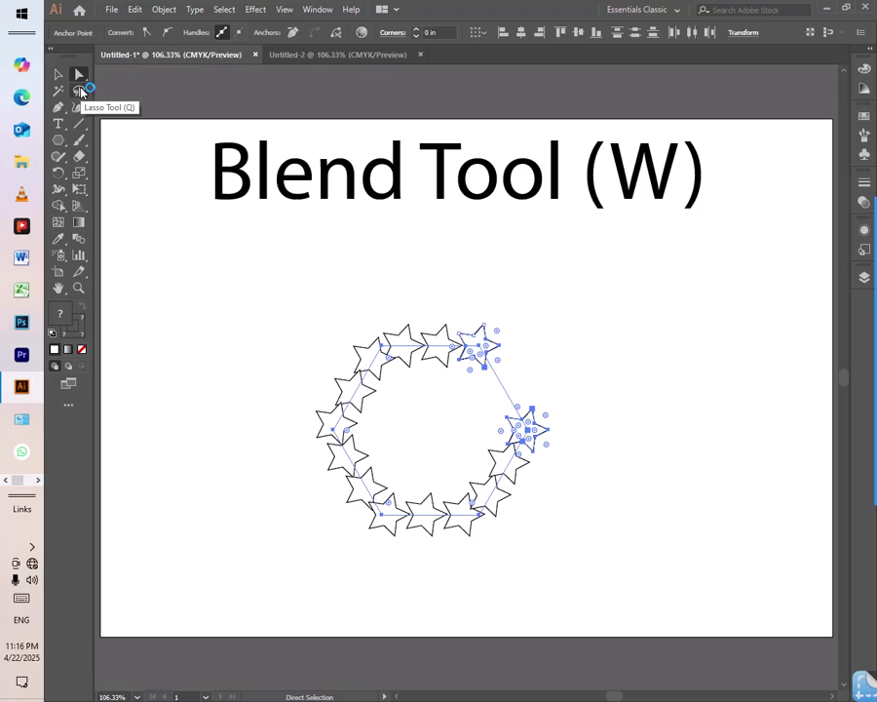
pyautogui.click(336, 34)
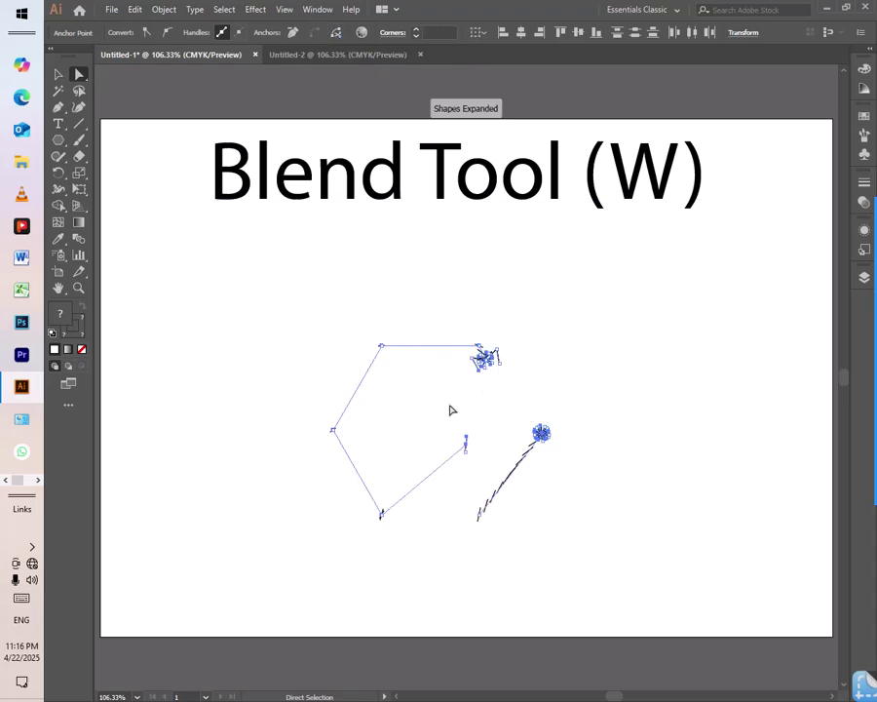
pyautogui.press('v')
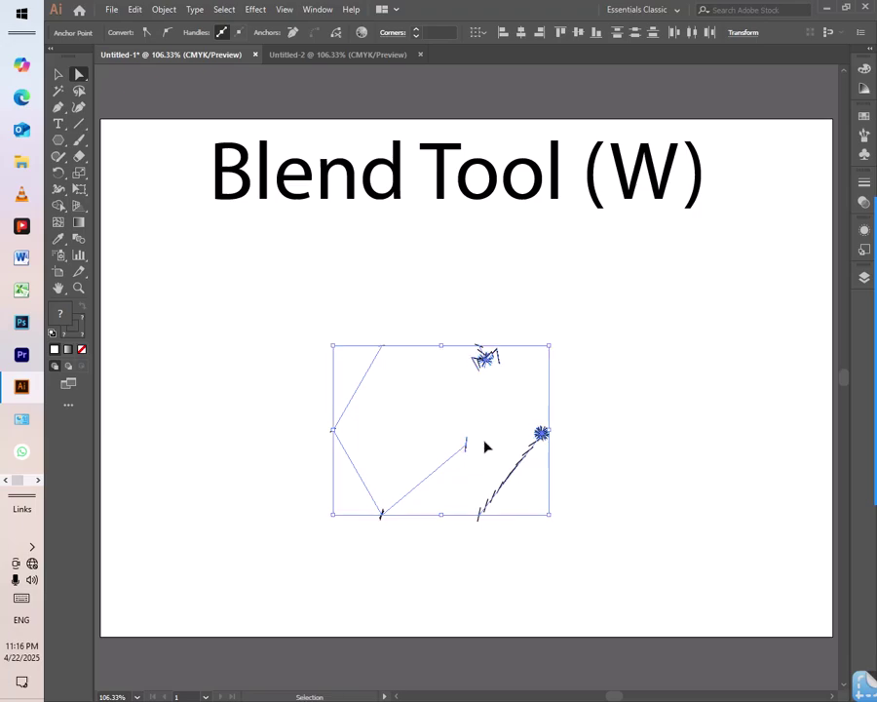
pyautogui.hotkey('ctrl', 'z')
pyautogui.hotkey('ctrl', 'z')
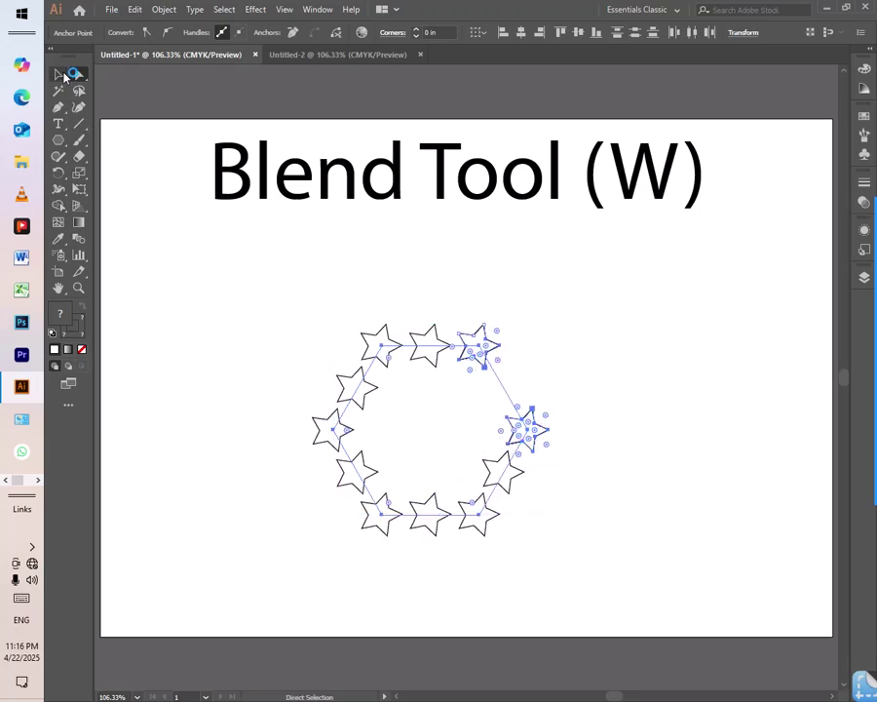
# - Try cutting the hexagonal star blend at its anchor points again with the Selection tool active, and undo it
pyautogui.click(57, 73)
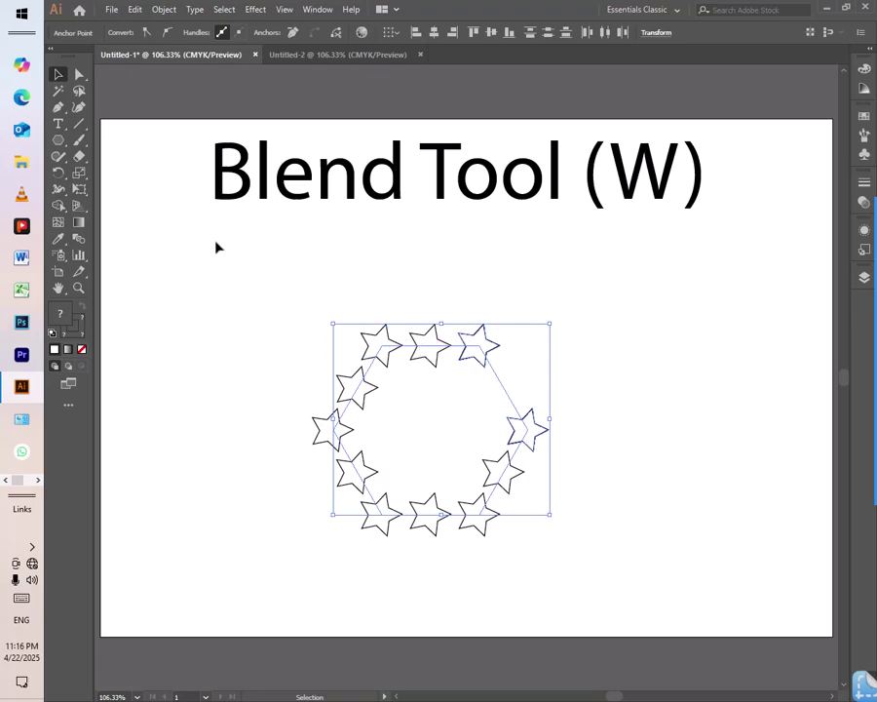
pyautogui.click(336, 35)
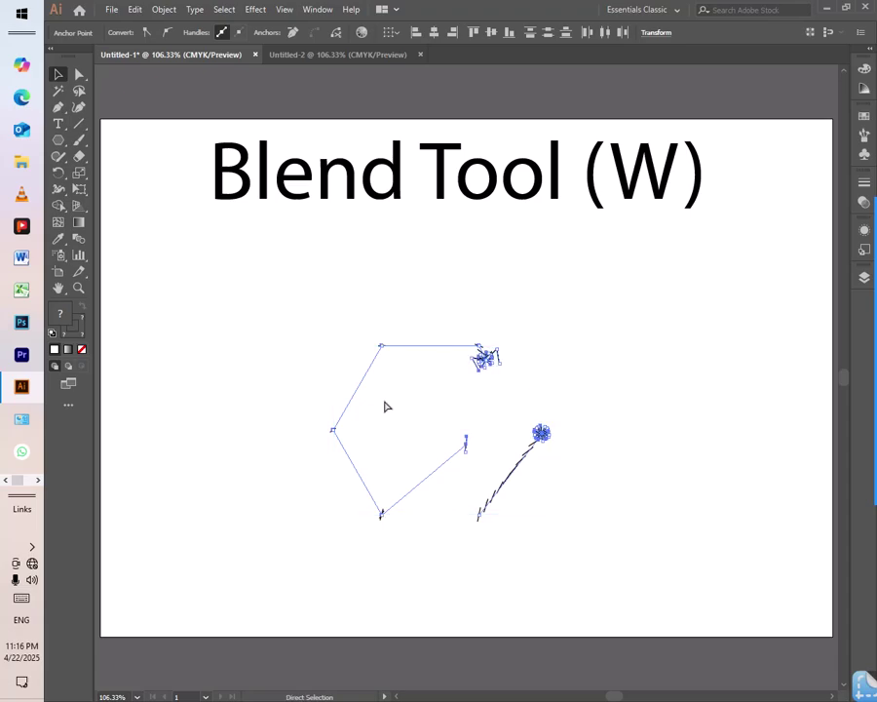
pyautogui.hotkey('ctrl', 'z')
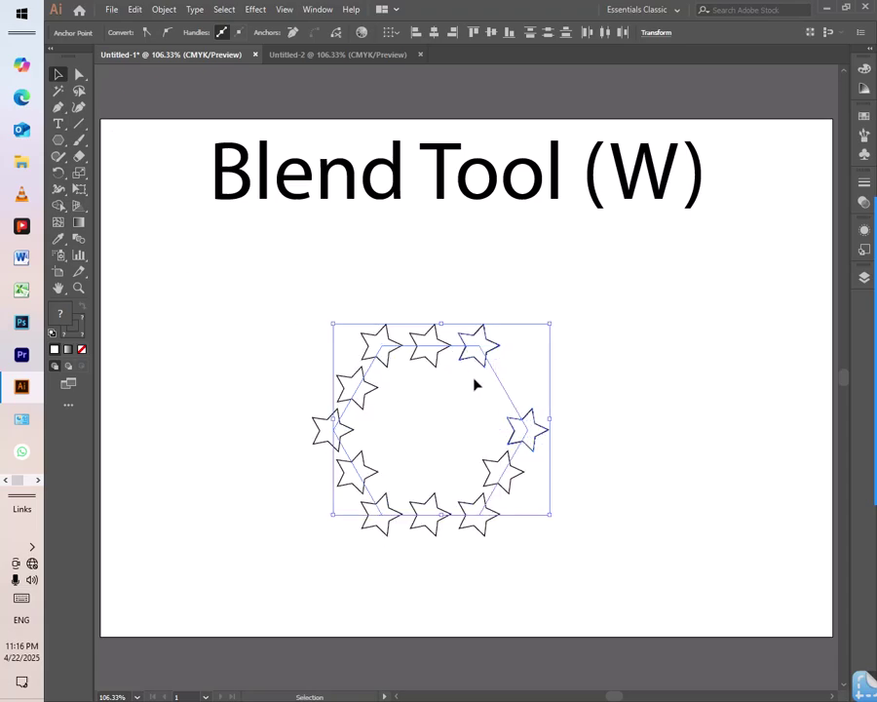
# - Expand the hexagonal star blend into editable paths and ungroup the expanded stars
pyautogui.click(554, 347)
pyautogui.click(480, 347)
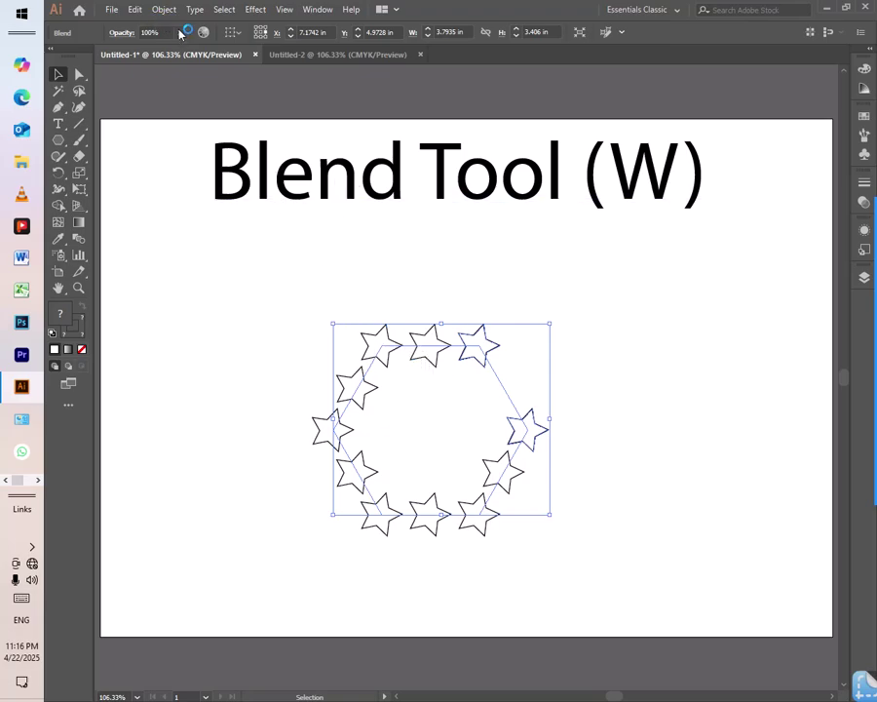
pyautogui.click(484, 339)
pyautogui.click(480, 346)
pyautogui.click(164, 10)
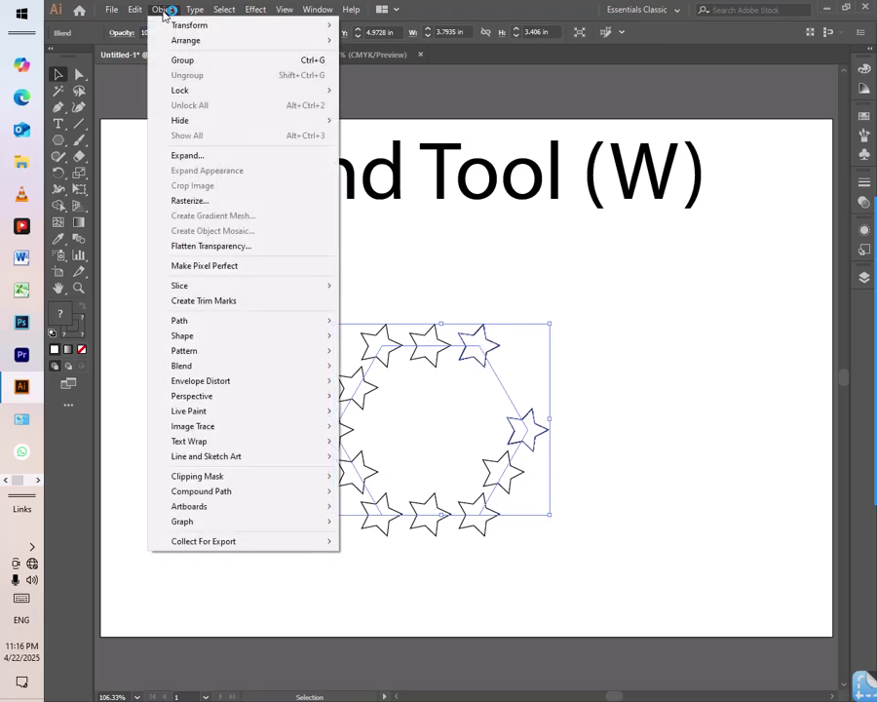
pyautogui.moveTo(191, 369)
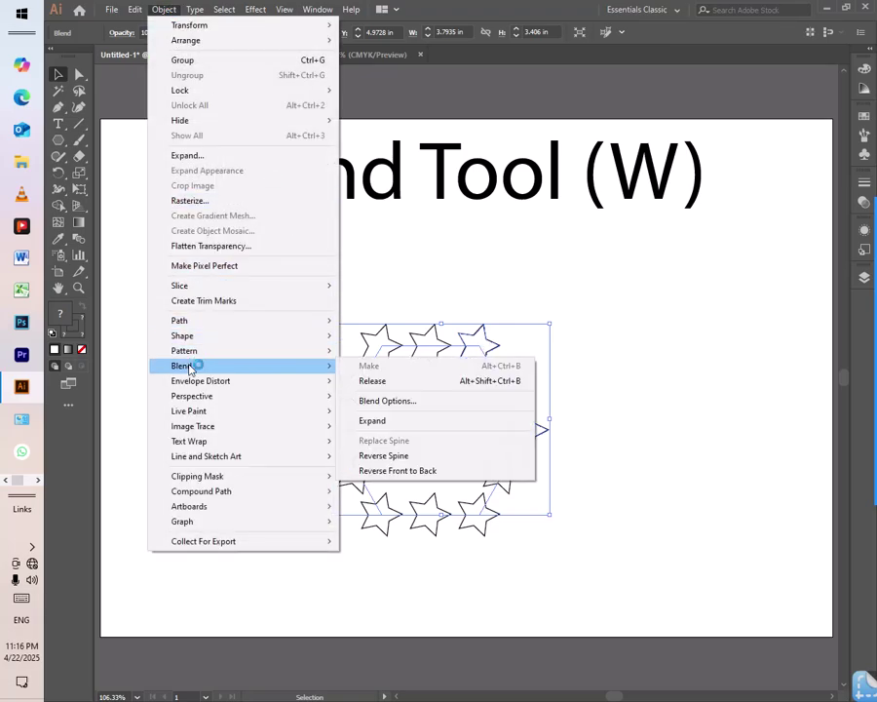
pyautogui.click(426, 423)
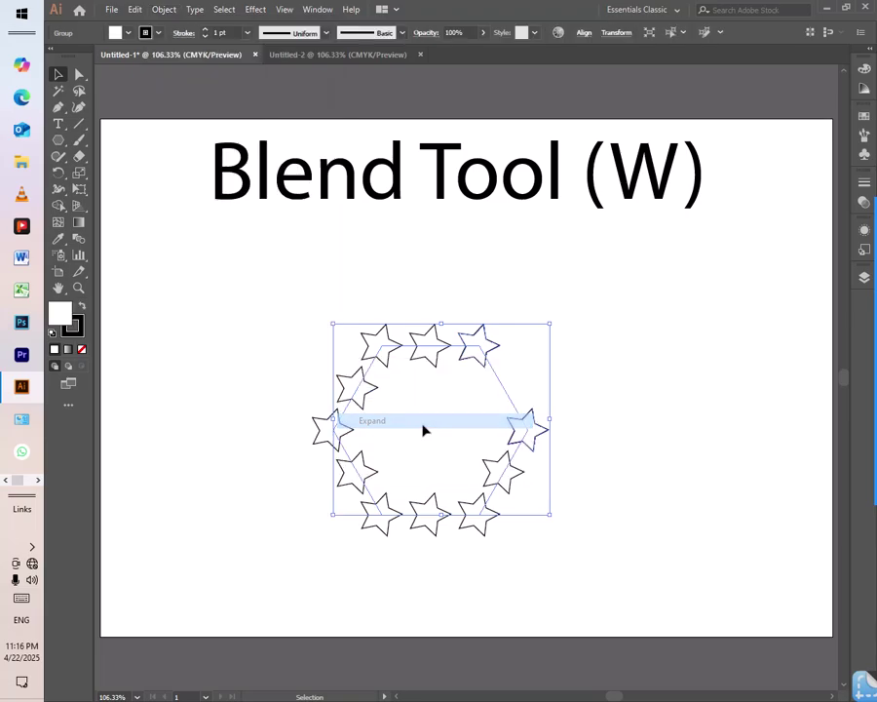
pyautogui.rightClick(428, 359)
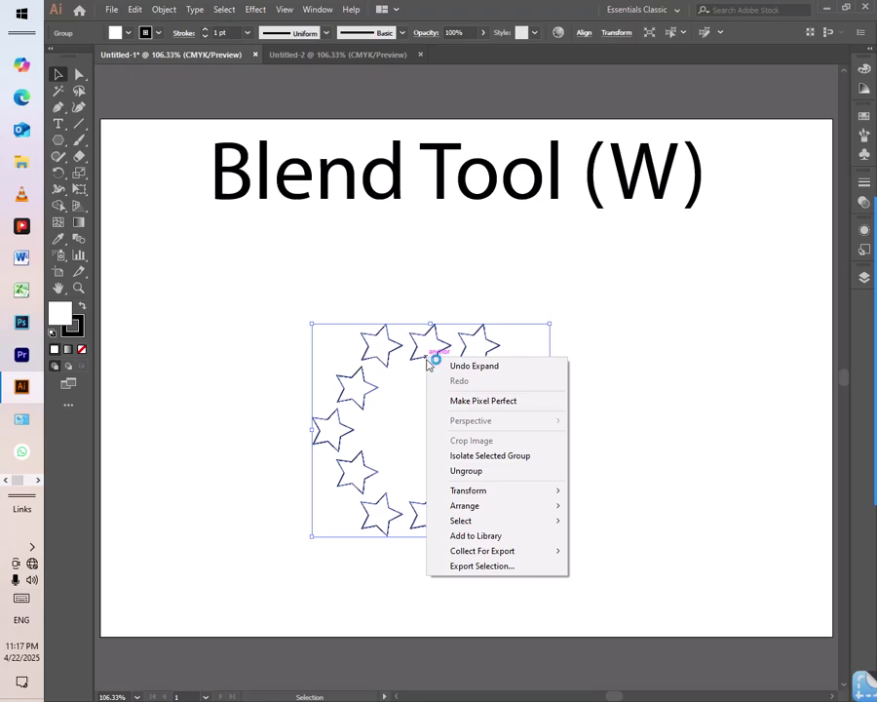
pyautogui.click(467, 471)
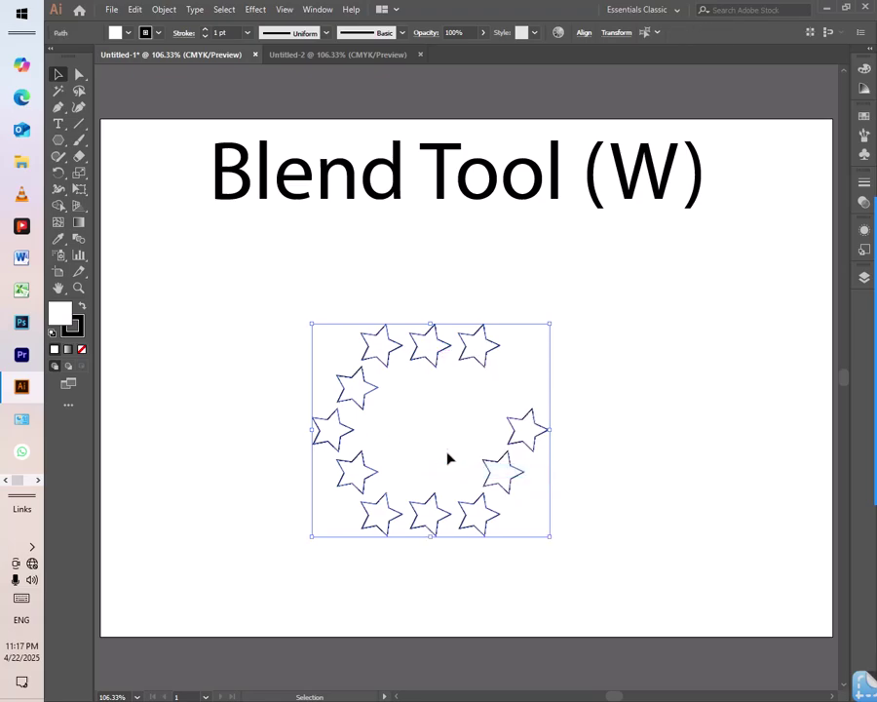
# - Copy the upper-right star diagonally down into the gap in the hexagonal ring
pyautogui.click(359, 327)
pyautogui.click(471, 346)
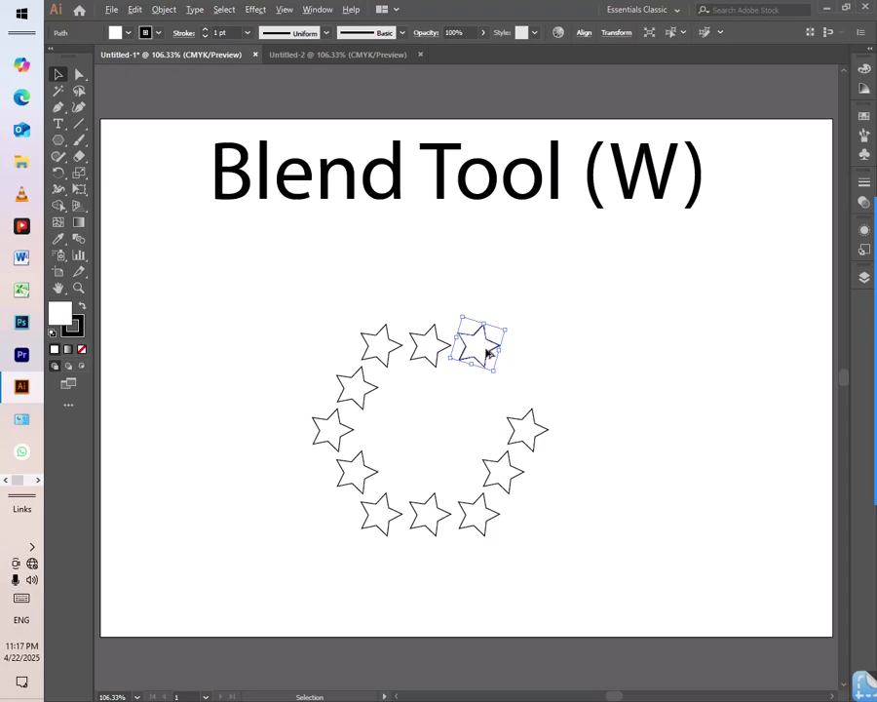
pyautogui.moveTo(493, 347); pyautogui.dragTo(516, 388)
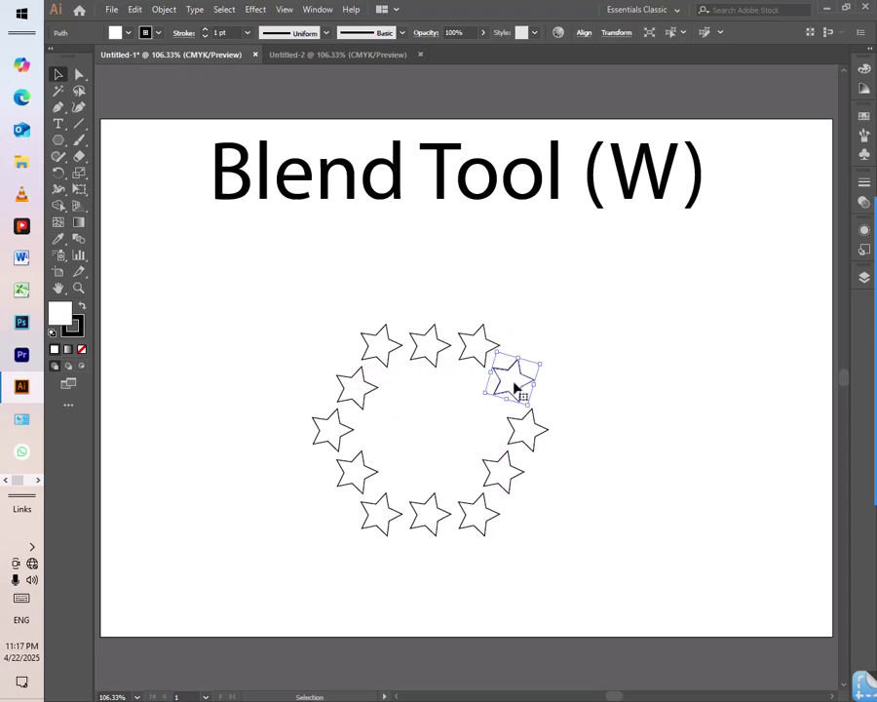
pyautogui.click(546, 339)
# - Try moving two upper-left stars out of the ring one by one, and undo both moves
pyautogui.moveTo(363, 338); pyautogui.dragTo(227, 339)
pyautogui.moveTo(337, 398); pyautogui.dragTo(185, 380)
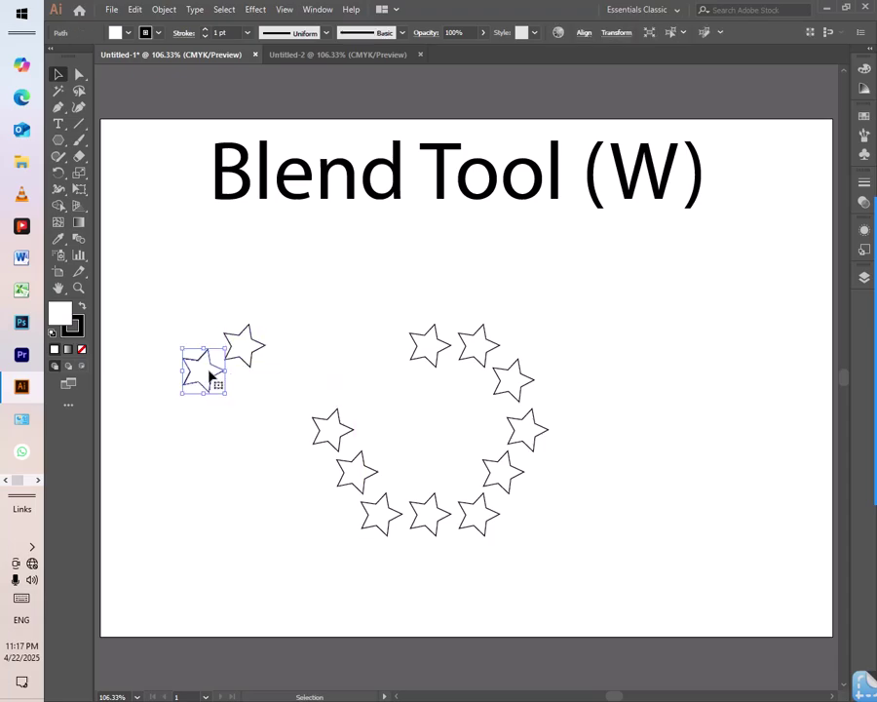
pyautogui.hotkey('ctrl', 'z')
pyautogui.hotkey('ctrl', 'z')
# - Select all the separate stars of the ring and delete them
pyautogui.press('v')
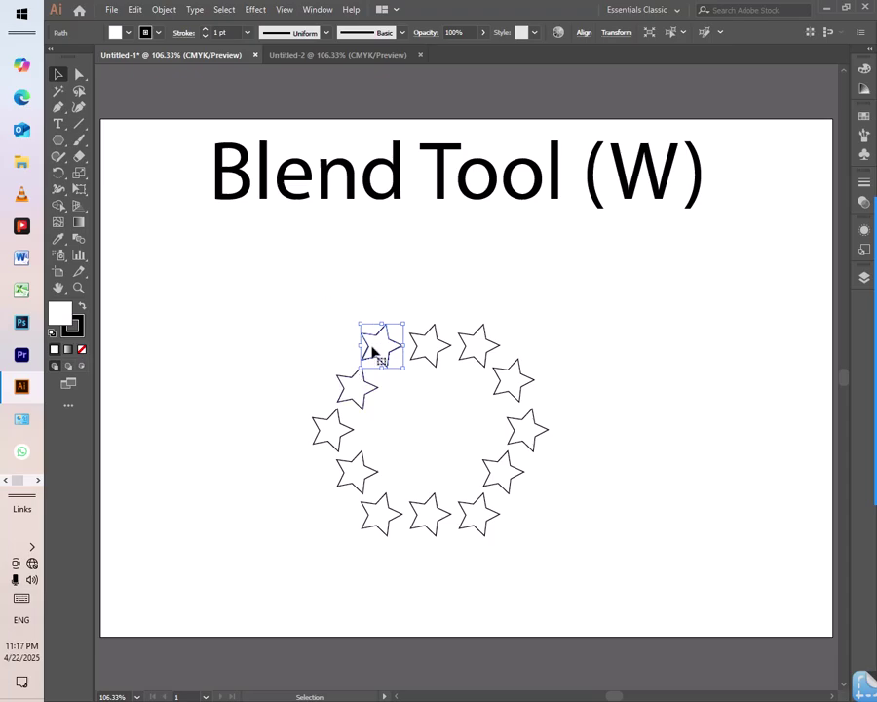
pyautogui.moveTo(280, 310); pyautogui.dragTo(588, 544)
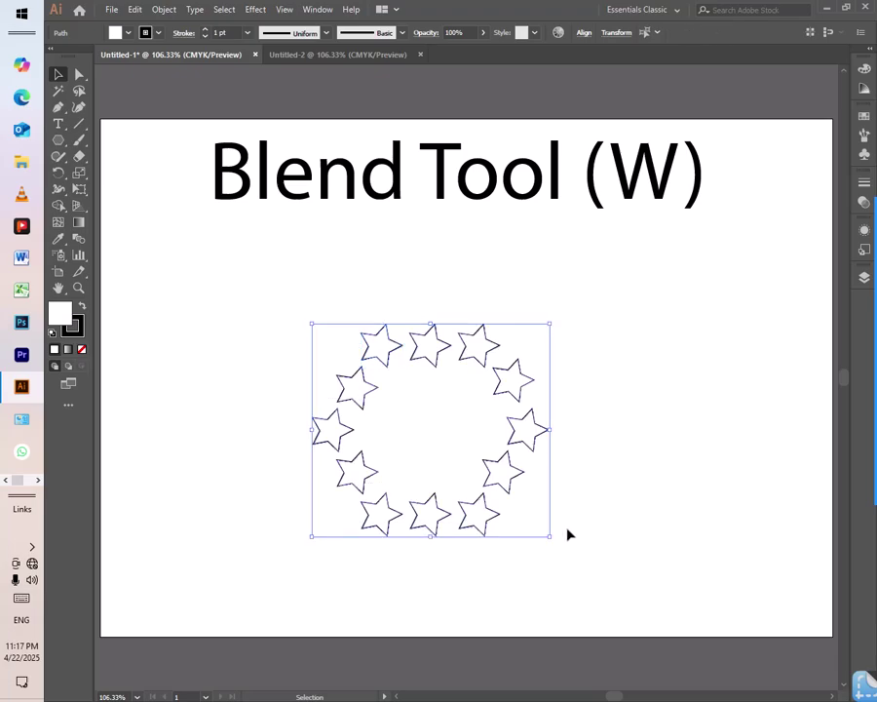
pyautogui.press('Delete')
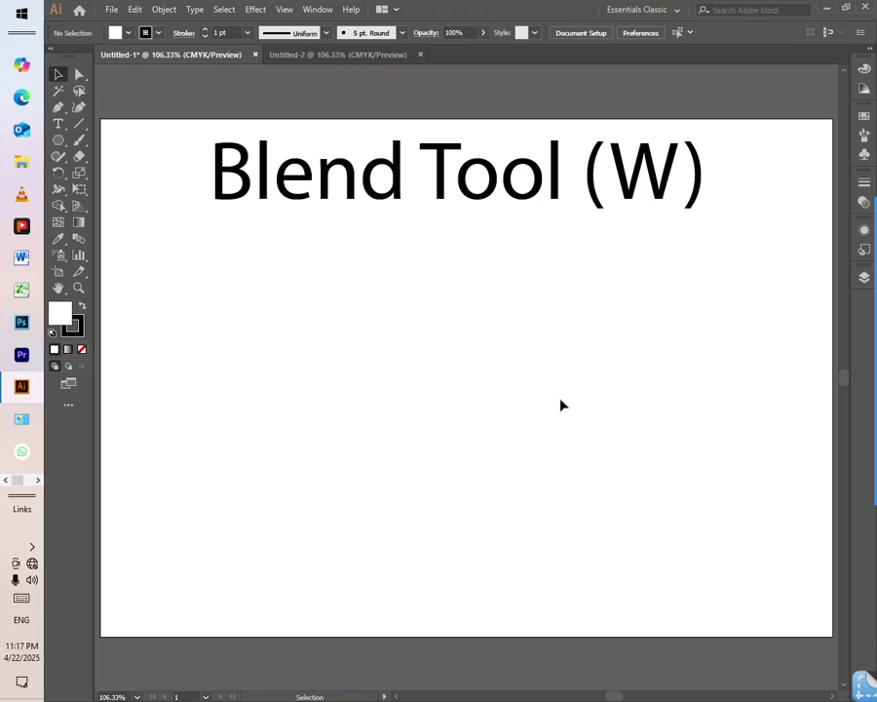
# - Add the point text "RGD" in the empty area below the Blend Tool title
pyautogui.click(58, 123)
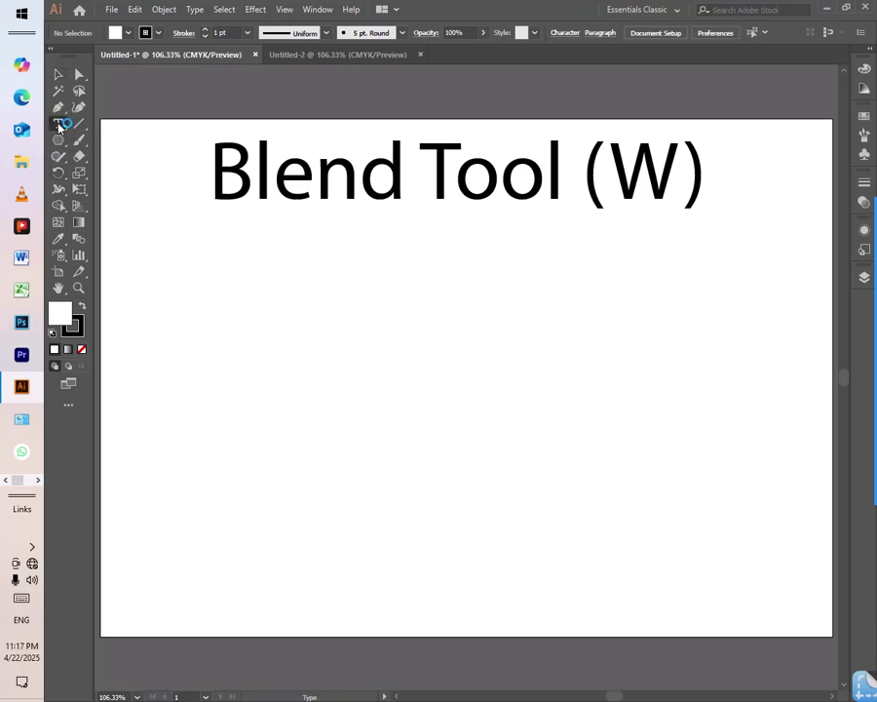
pyautogui.click(349, 244)
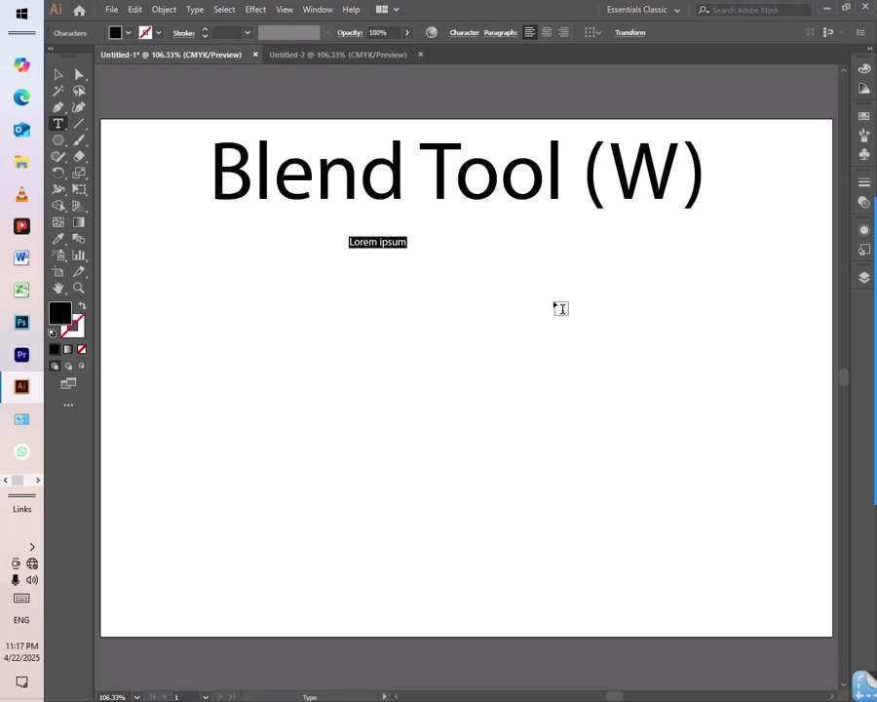
pyautogui.write('RGD')
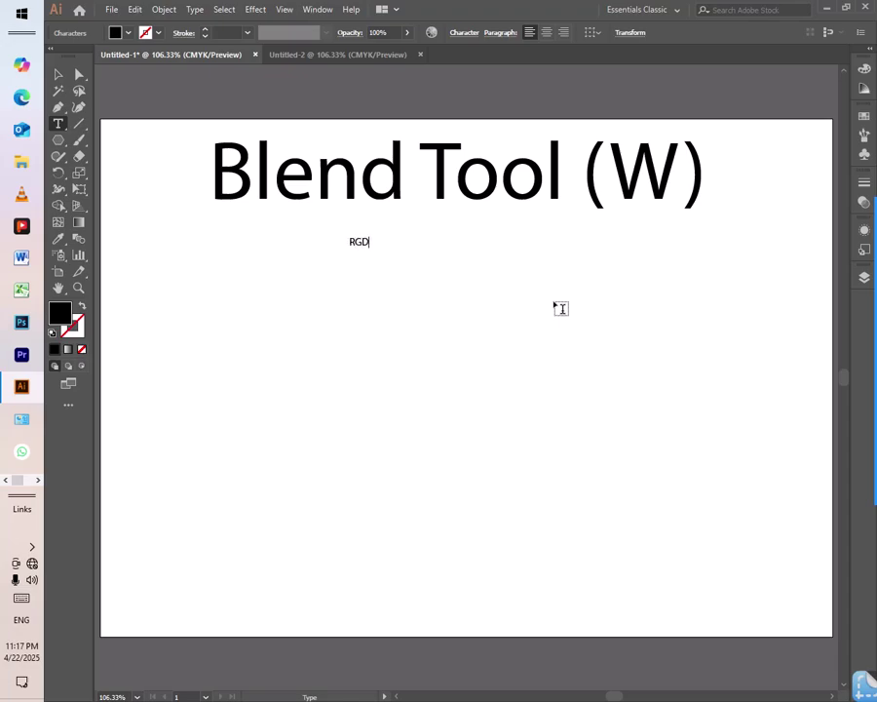
pyautogui.click(59, 75)
# - Enlarge the RGD text, stack a copy directly beneath it, and fit the pair just under the title
pyautogui.moveTo(369, 248); pyautogui.dragTo(402, 340)
pyautogui.keyDown('shift'); pyautogui.click(484, 230); pyautogui.keyUp('shift')
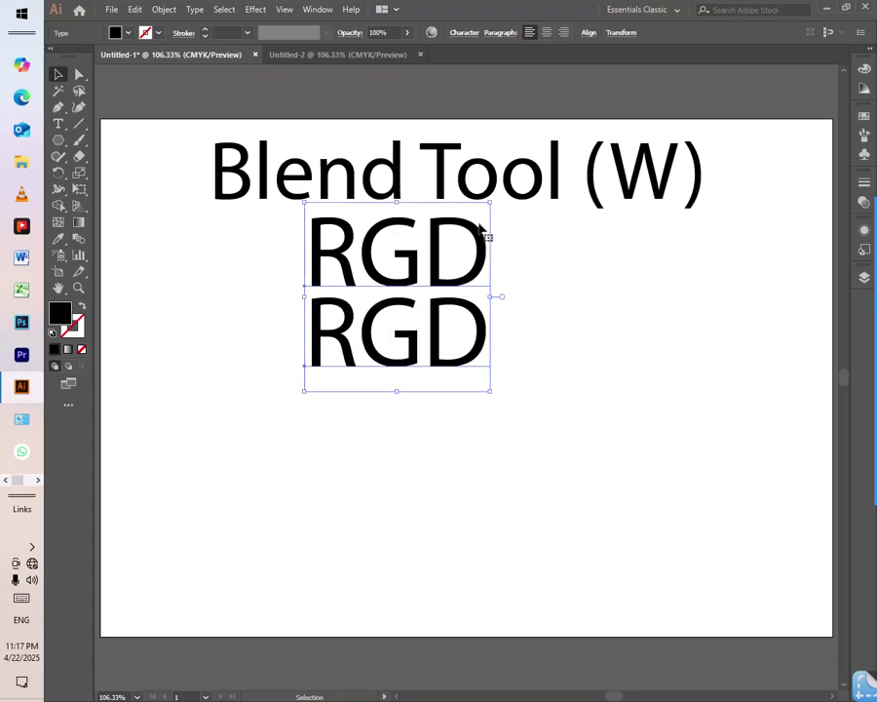
pyautogui.moveTo(489, 205); pyautogui.dragTo(469, 235)
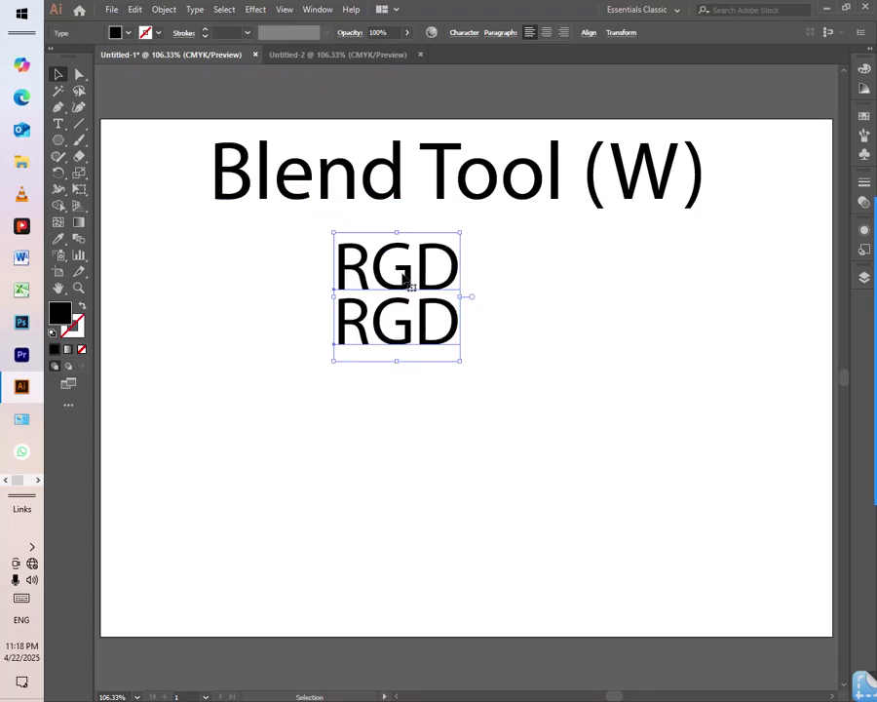
pyautogui.moveTo(407, 273); pyautogui.dragTo(410, 256)
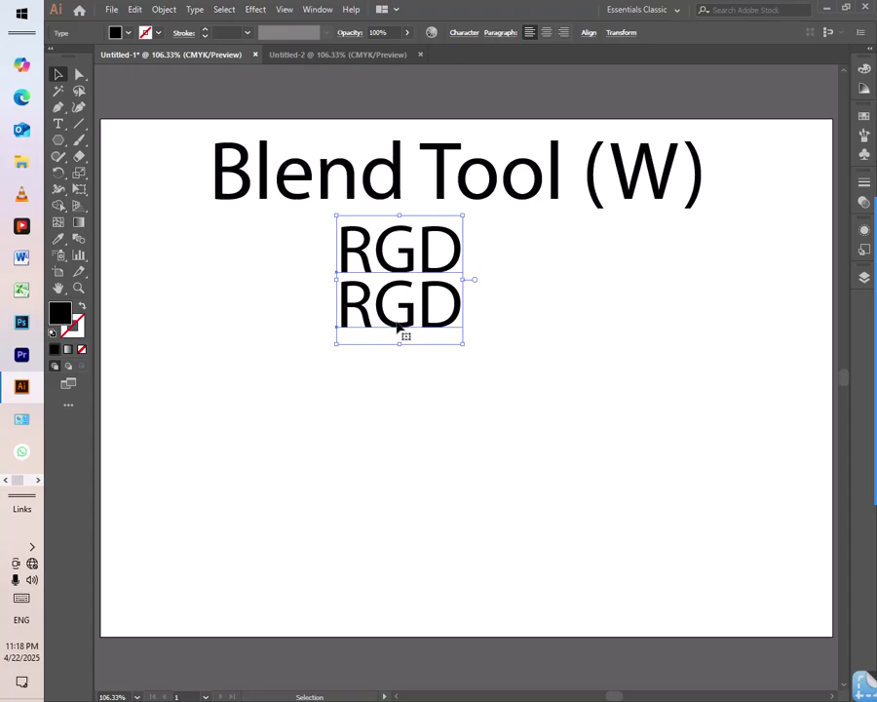
# - Copy the RGD pair to the bottom of the artboard and change its upper text to "DESIGN"
pyautogui.moveTo(404, 339); pyautogui.dragTo(405, 617)
pyautogui.doubleClick(397, 556)
pyautogui.doubleClick(400, 557)
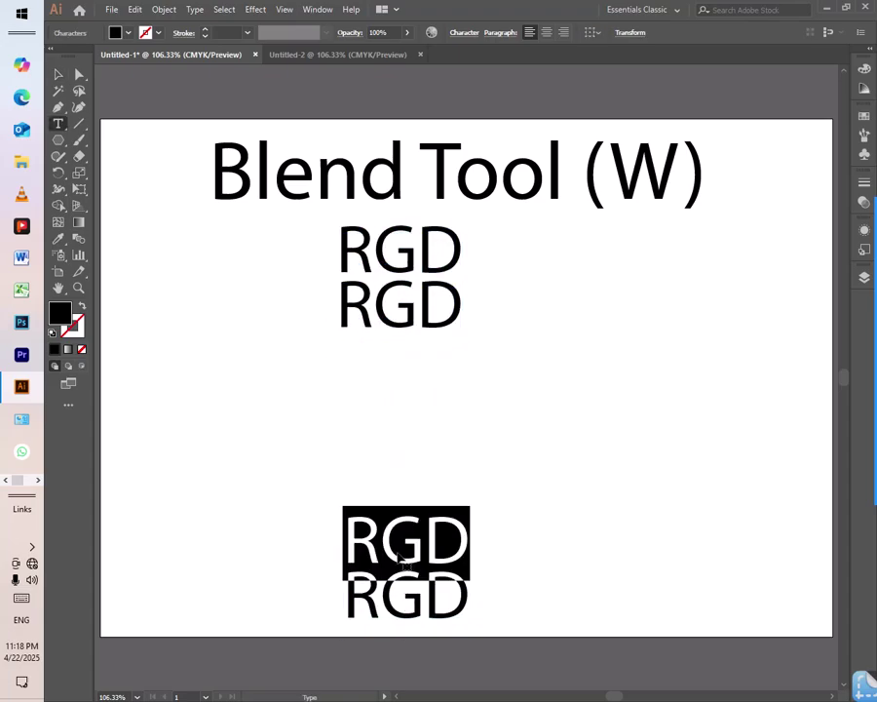
pyautogui.write('DESIGN')
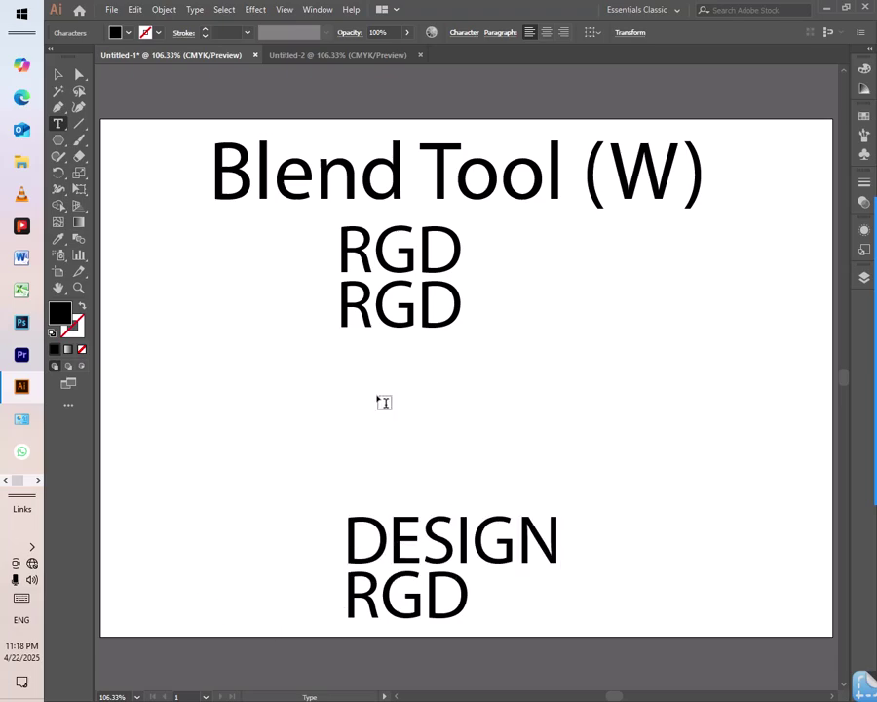
# - Delete the leftover RGD below DESIGN and put a copy of DESIGN in its place
pyautogui.click(59, 75)
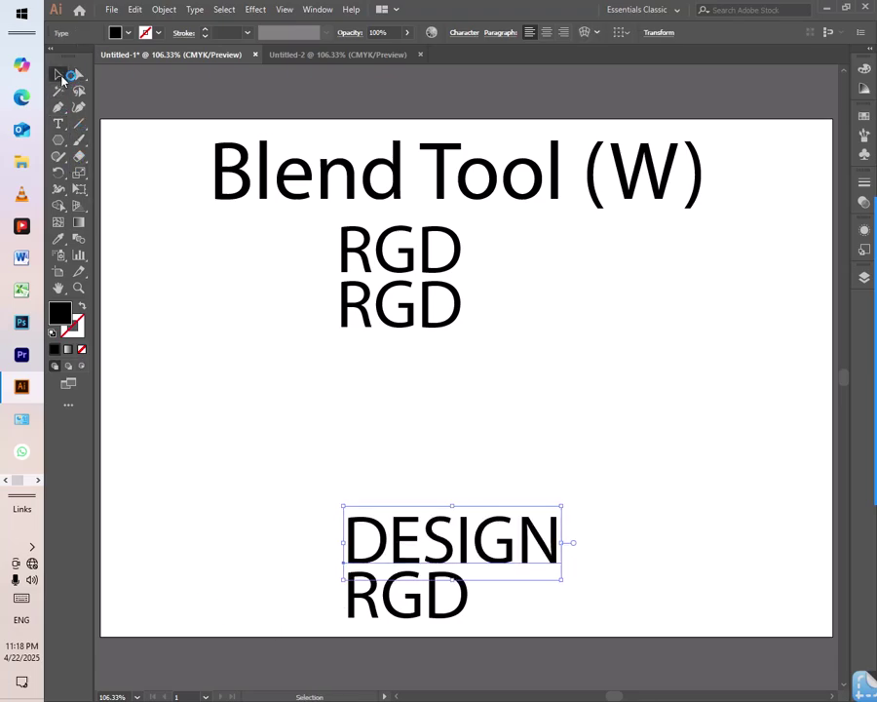
pyautogui.click(392, 590)
pyautogui.press('Delete')
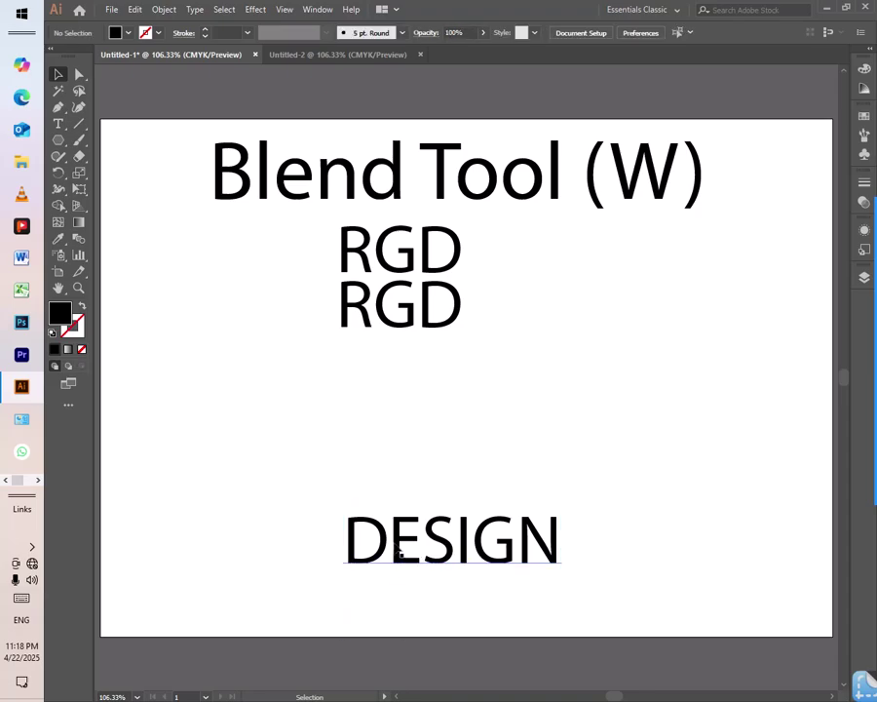
pyautogui.moveTo(407, 534); pyautogui.dragTo(413, 603)
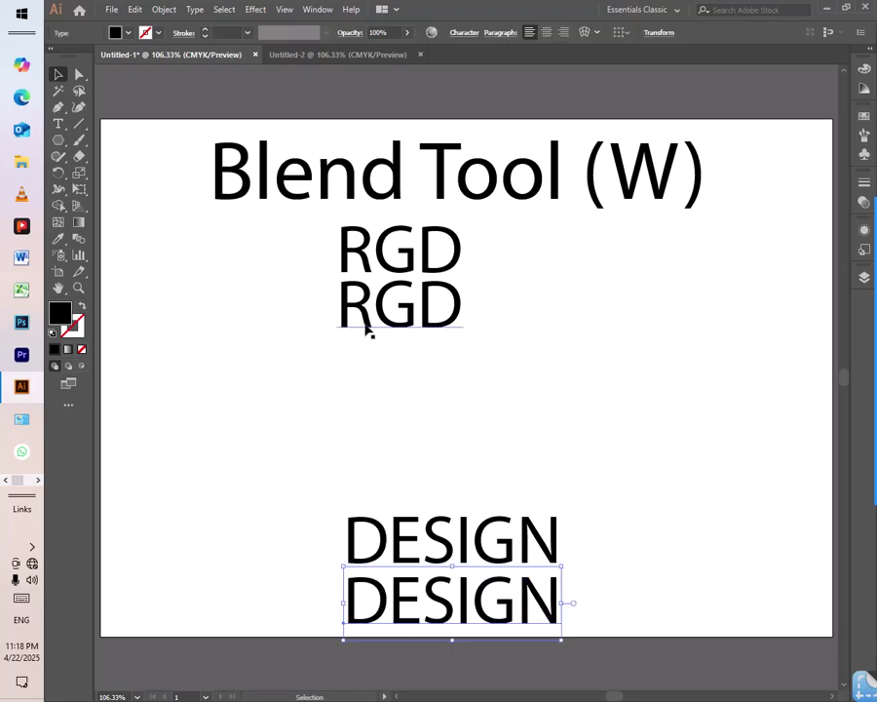
# - Copy the DESIGN pair to the middle of the artboard and change its texts to "ABC" and "CDE"
pyautogui.moveTo(397, 528); pyautogui.dragTo(402, 385)
pyautogui.doubleClick(455, 396)
pyautogui.hotkey('ctrl', 'a')
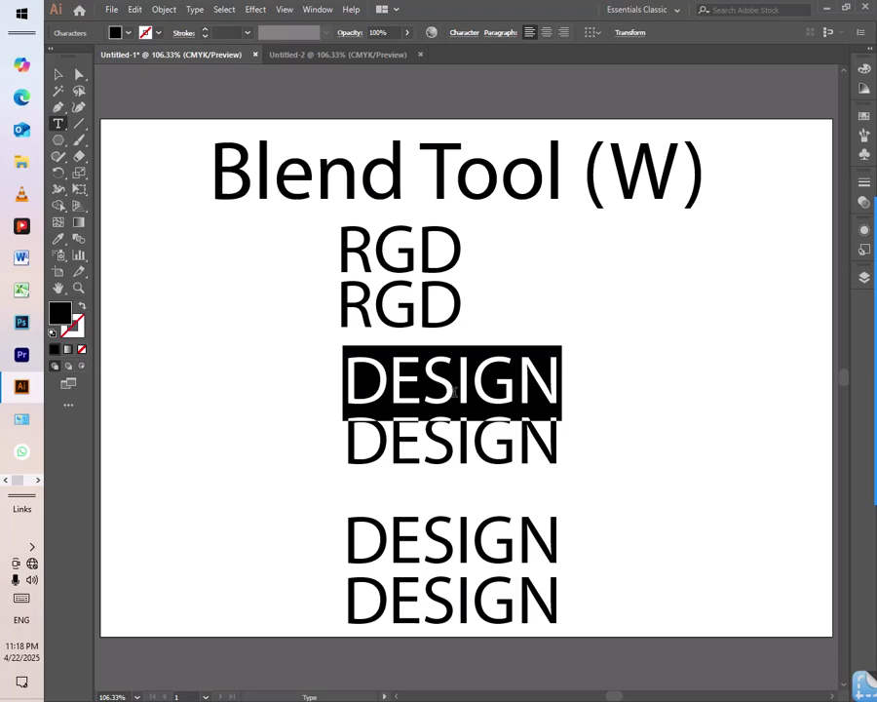
pyautogui.write('ABC')
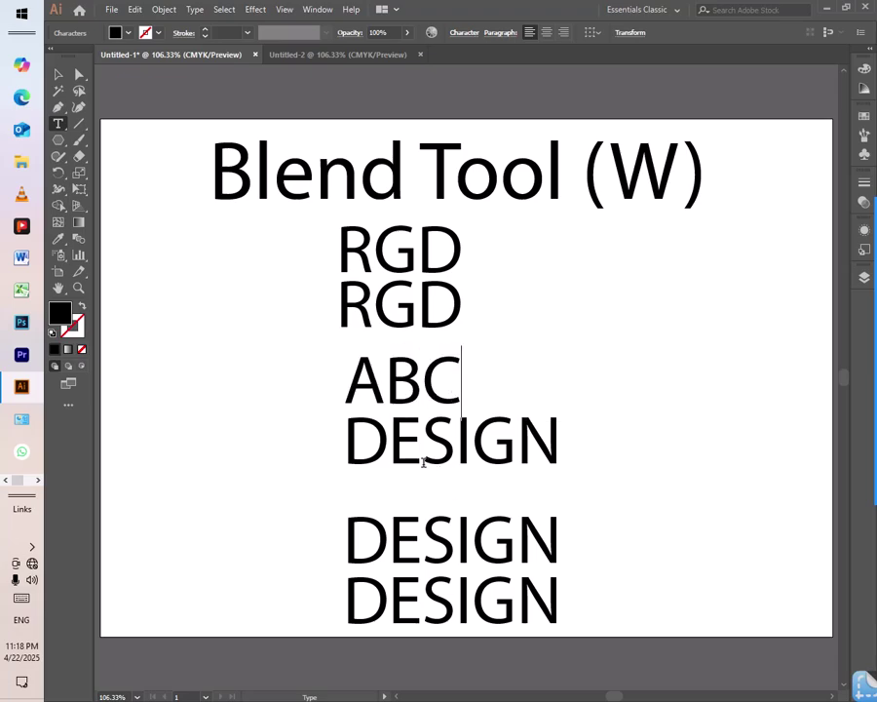
pyautogui.doubleClick(434, 444)
pyautogui.write('CDE')
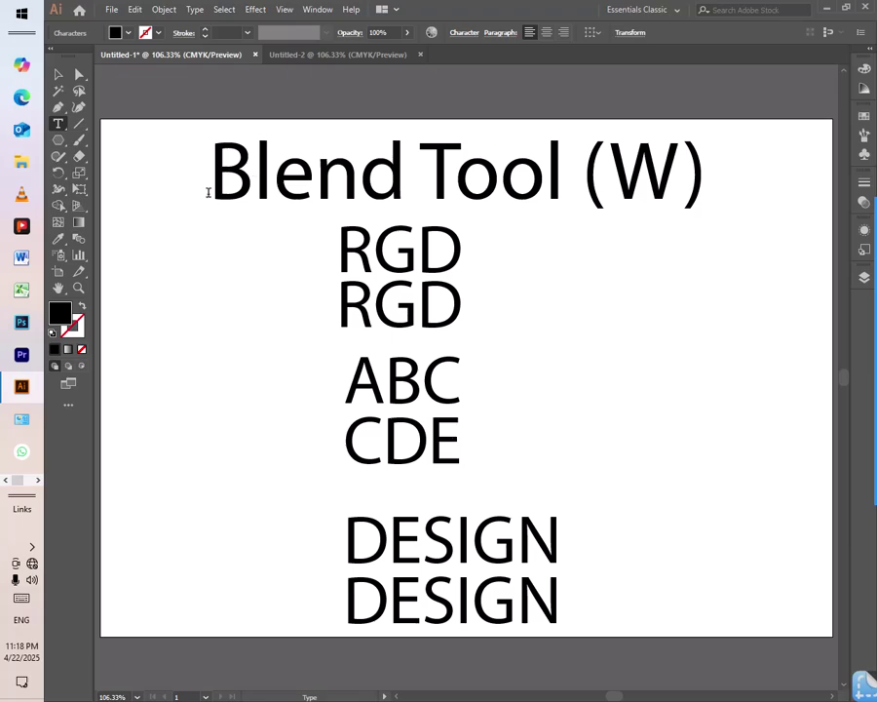
# - Center-align the paragraphs of all six texts below the title and move them to the artboard's middle
pyautogui.moveTo(535, 236); pyautogui.dragTo(307, 582)
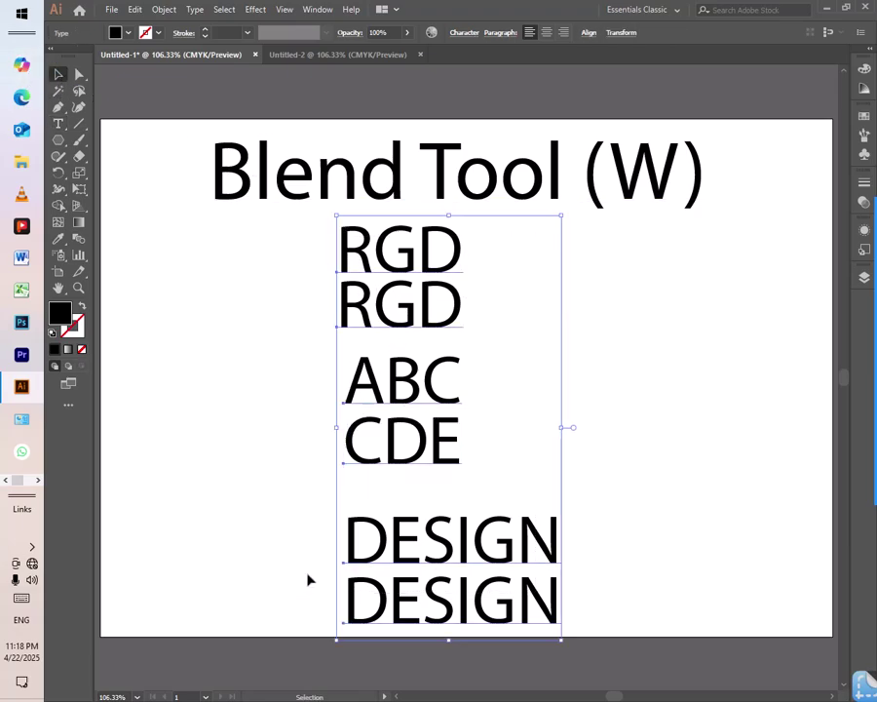
pyautogui.click(549, 35)
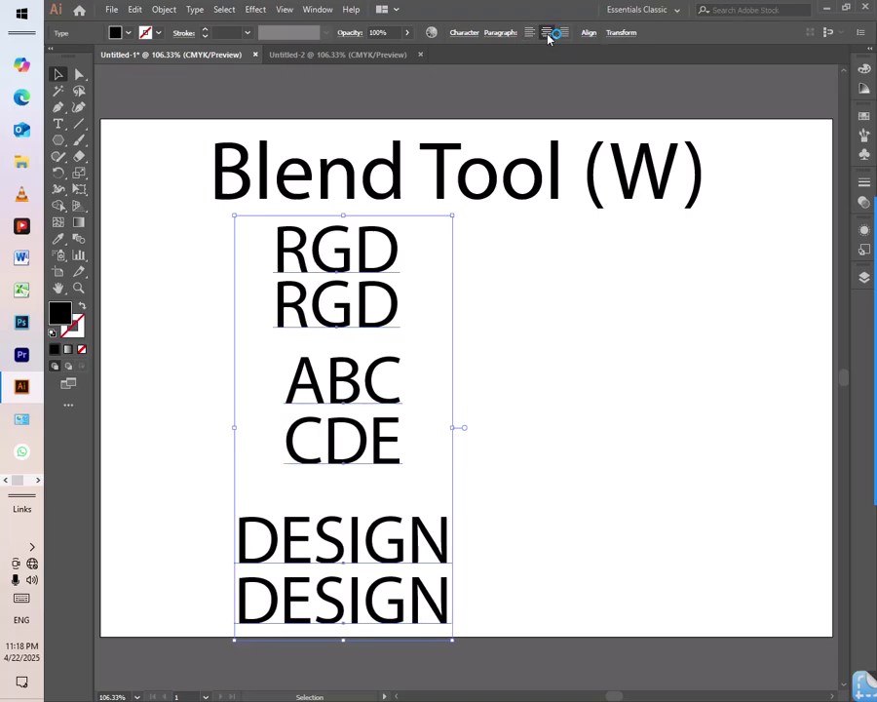
pyautogui.moveTo(361, 307); pyautogui.dragTo(459, 317)
pyautogui.click(573, 341)
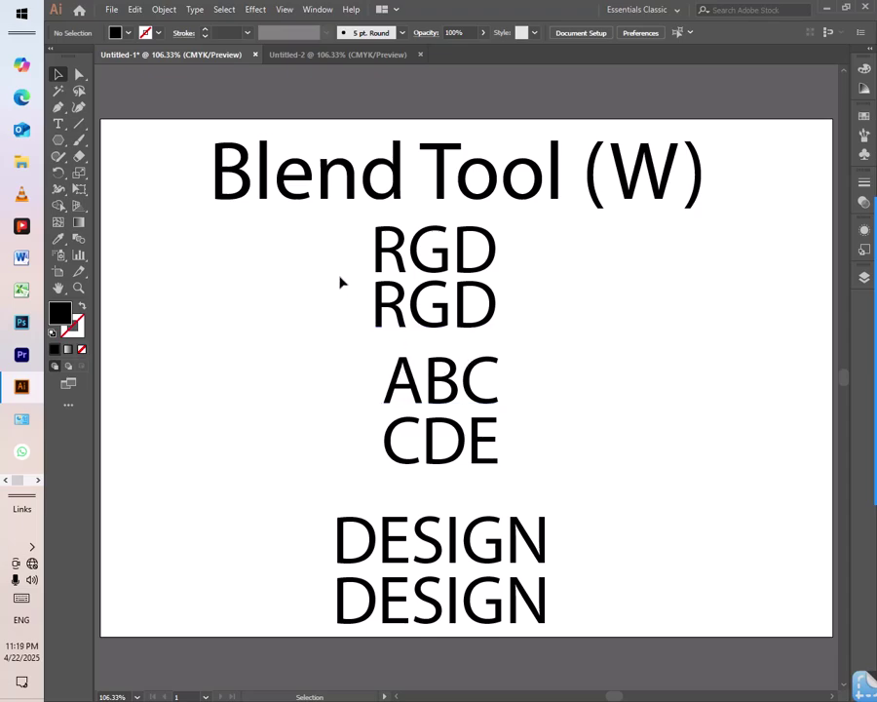
# - Give all six texts below the title a dark blue stroke
pyautogui.moveTo(347, 243); pyautogui.dragTo(491, 585)
pyautogui.click(159, 35)
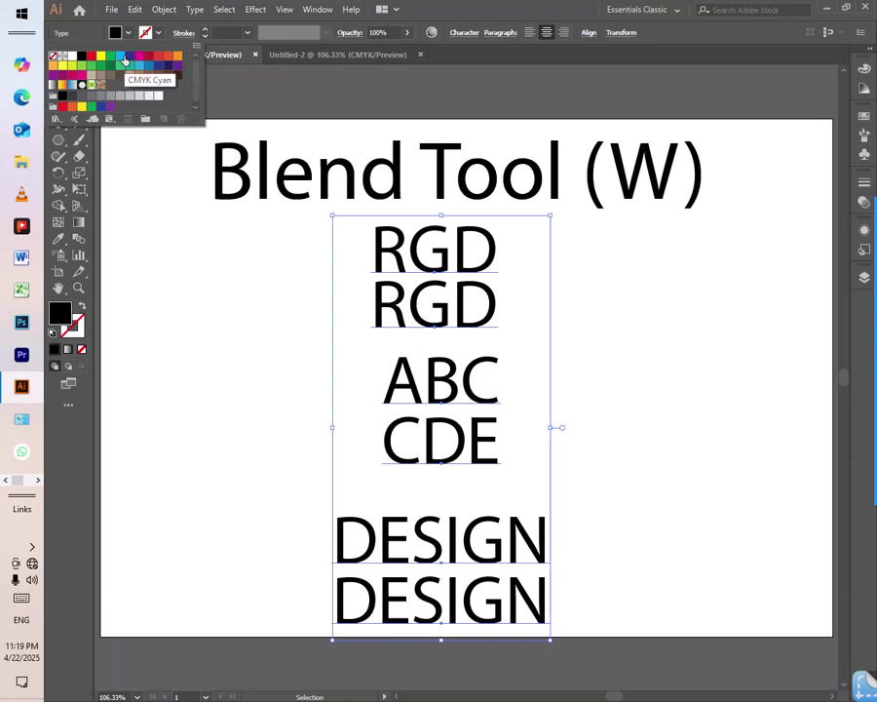
pyautogui.click(129, 59)
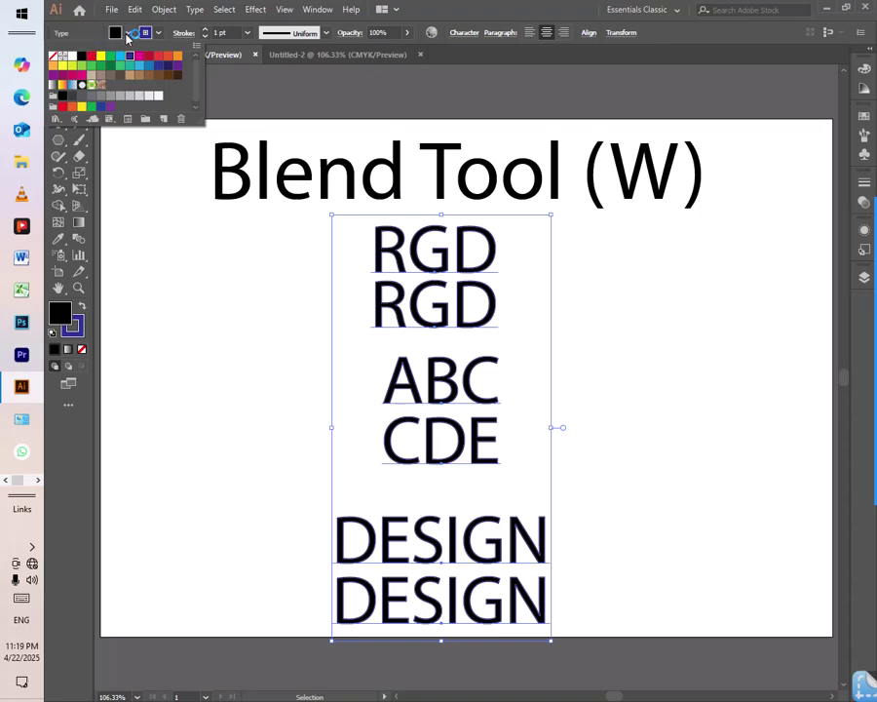
# - Try setting the fill of all six texts to None, and undo the fill change
pyautogui.click(127, 34)
pyautogui.click(127, 33)
pyautogui.click(54, 56)
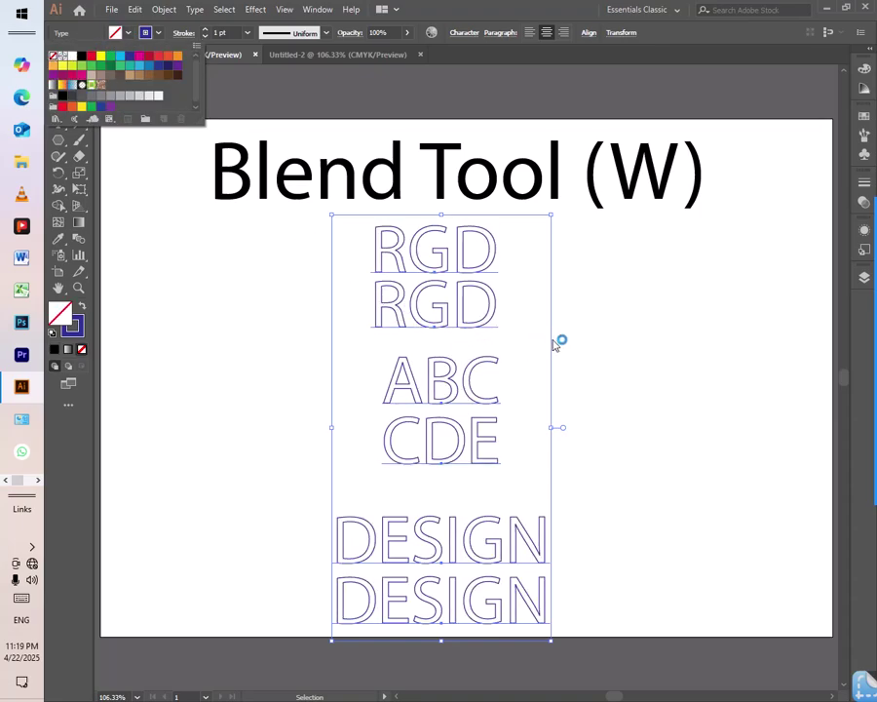
pyautogui.click(601, 339)
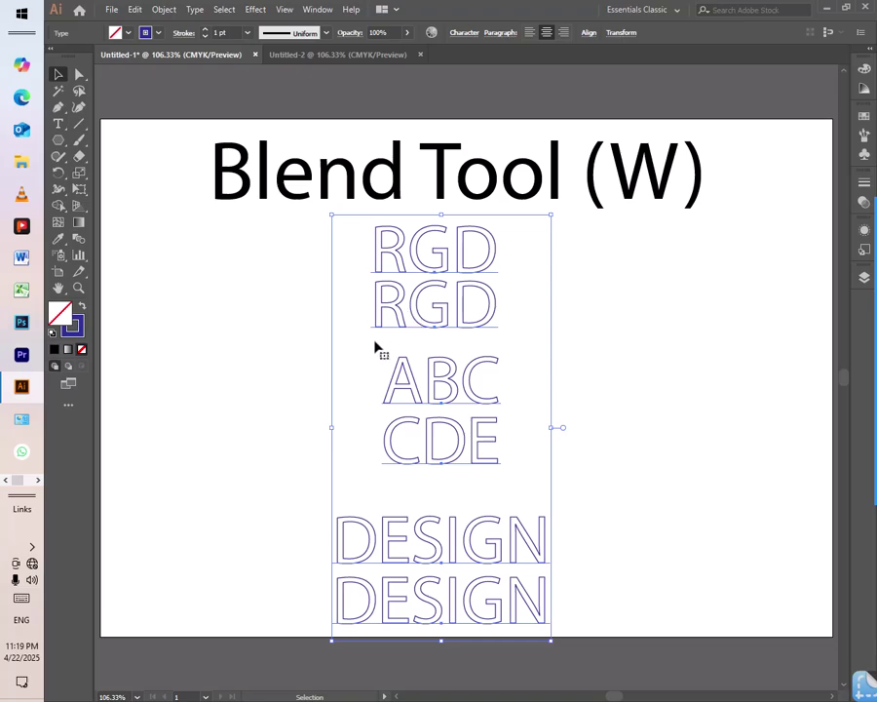
pyautogui.hotkey('ctrl', 'z')
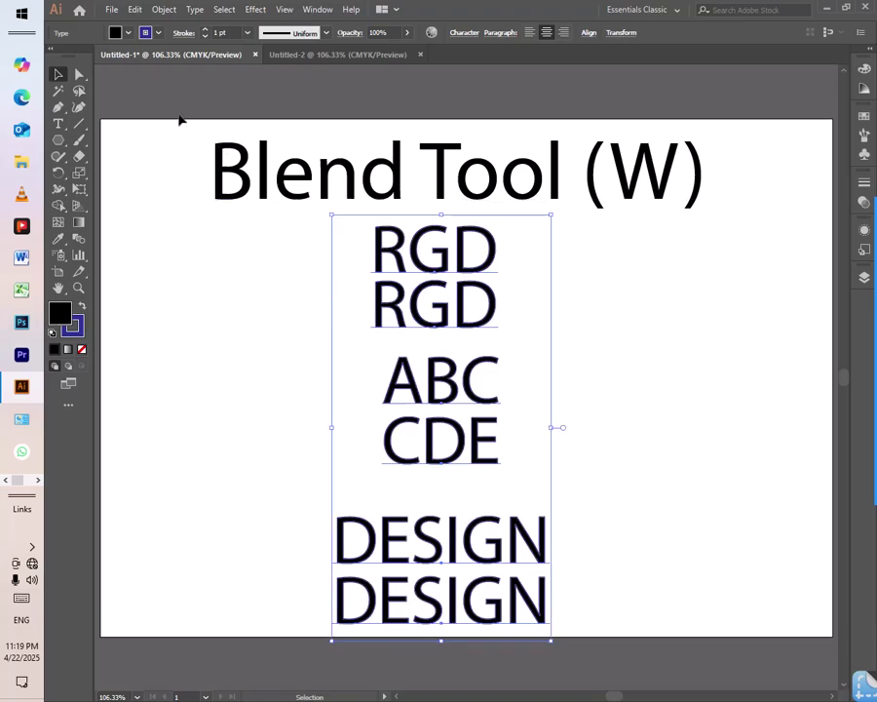
pyautogui.click(140, 12)
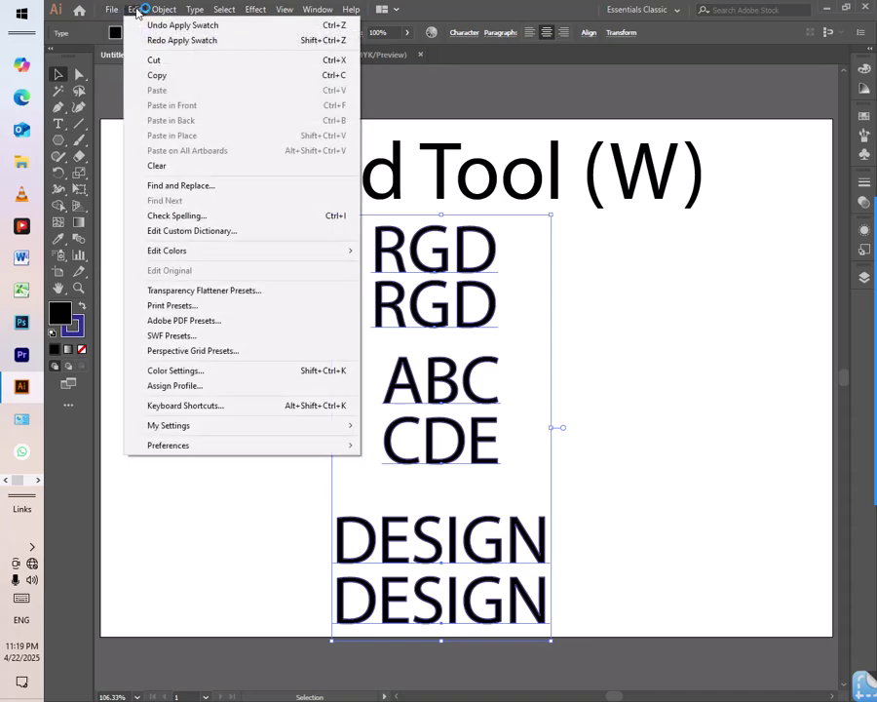
# - Reapply the None fill to all six texts below the title and give the two RGD texts a magenta stroke
pyautogui.click(176, 40)
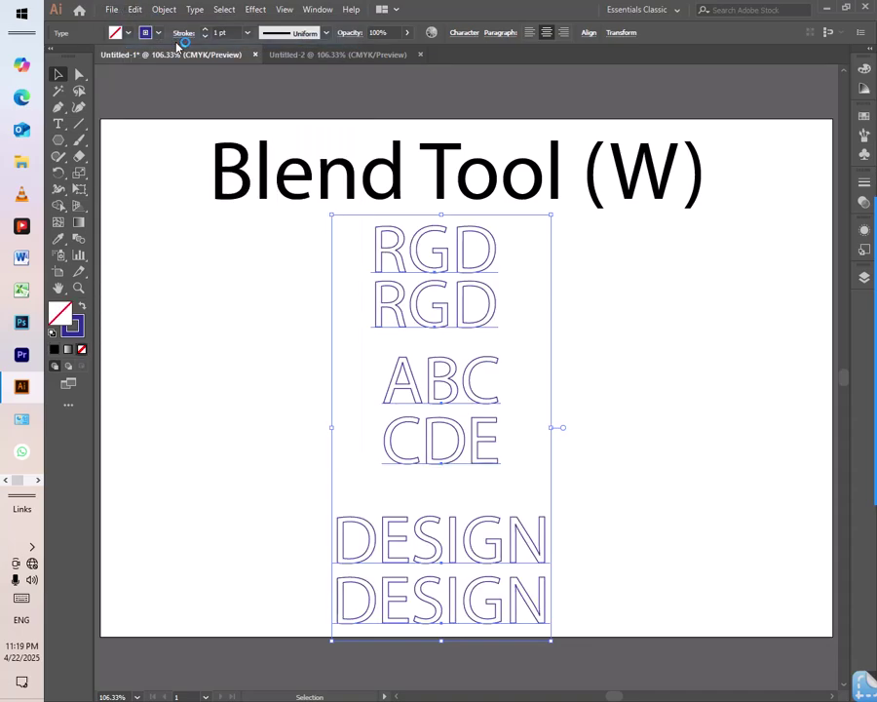
pyautogui.click(624, 333)
pyautogui.moveTo(361, 236); pyautogui.dragTo(407, 314)
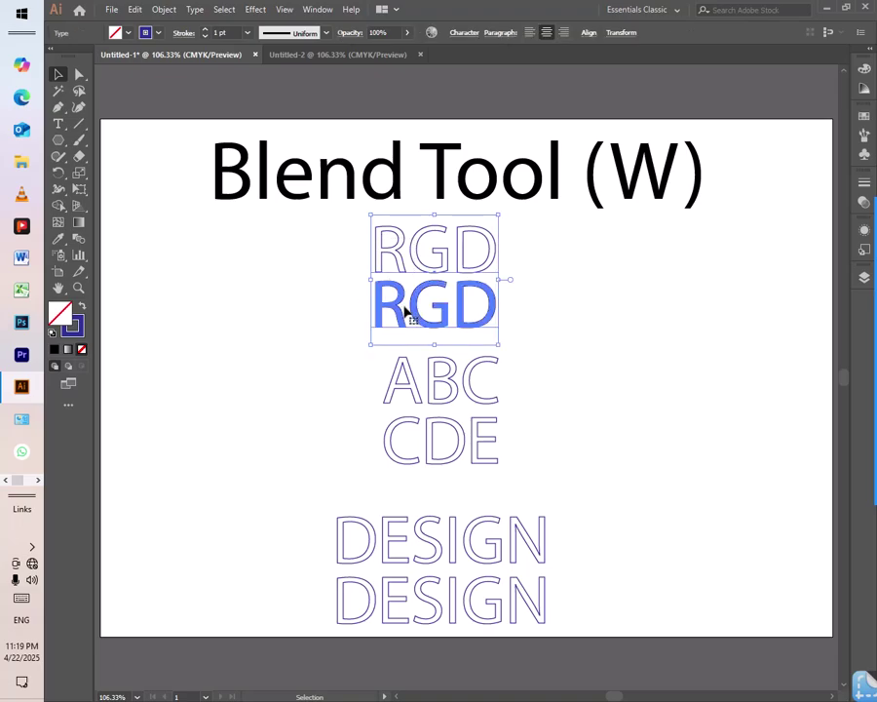
pyautogui.click(114, 31)
pyautogui.click(144, 58)
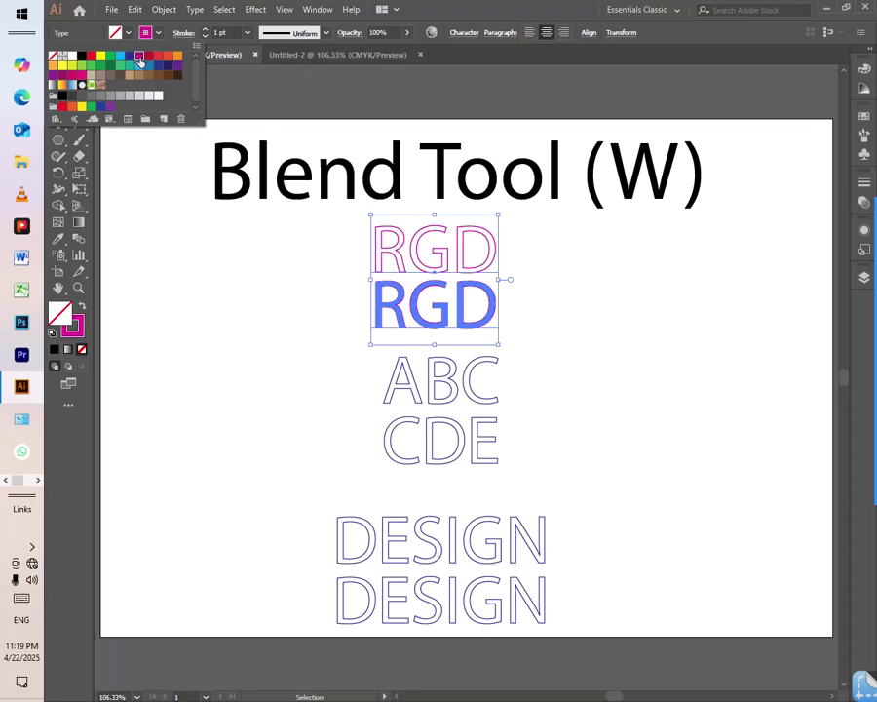
pyautogui.click(613, 307)
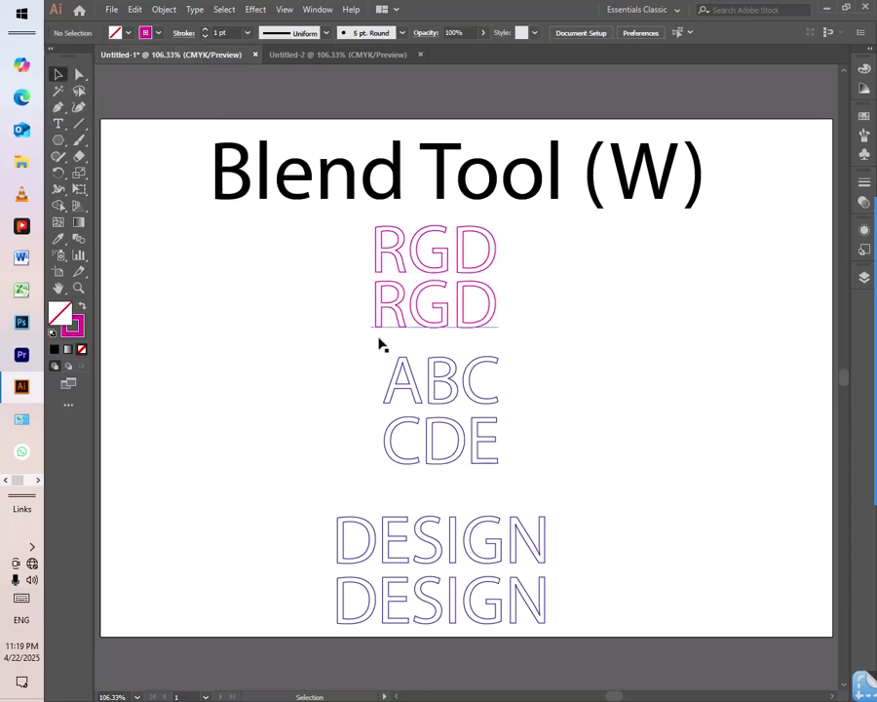
# - Try yellow, red and dark blue strokes on the two DESIGN texts, and settle on an orange stroke
pyautogui.moveTo(311, 518); pyautogui.dragTo(362, 597)
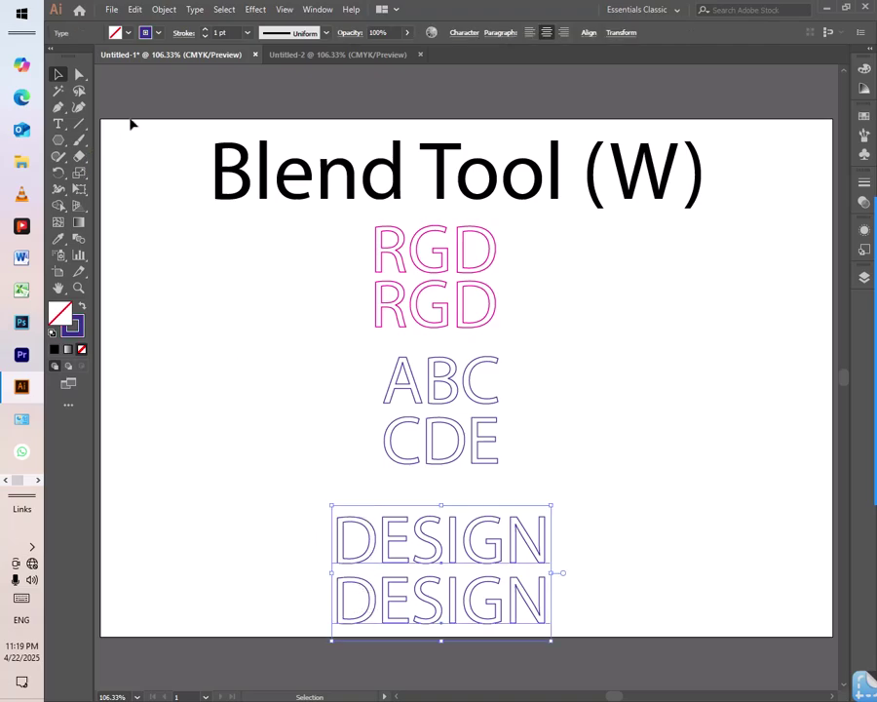
pyautogui.click(128, 32)
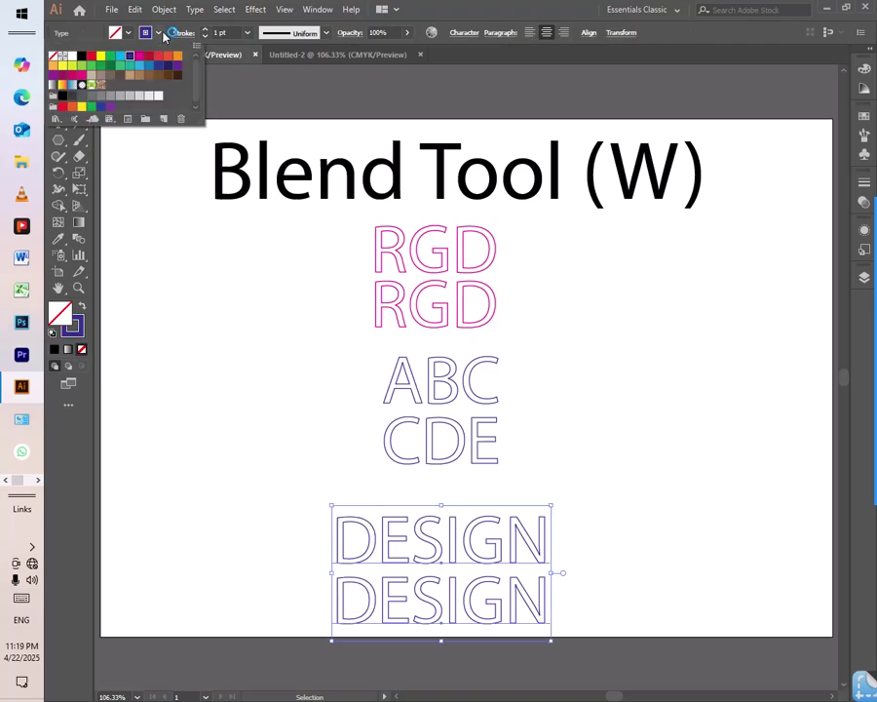
pyautogui.click(101, 57)
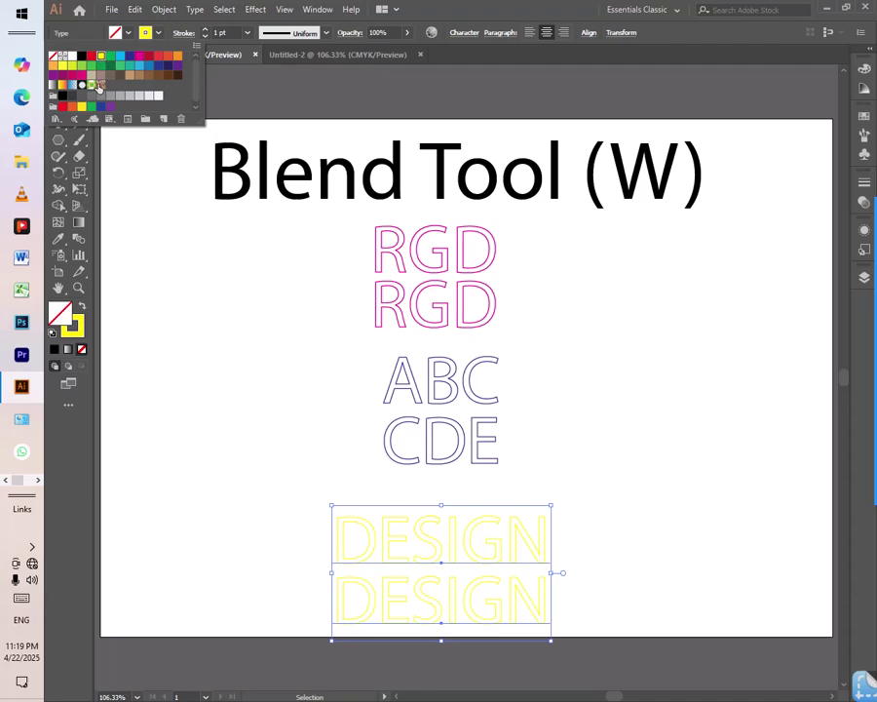
pyautogui.click(91, 57)
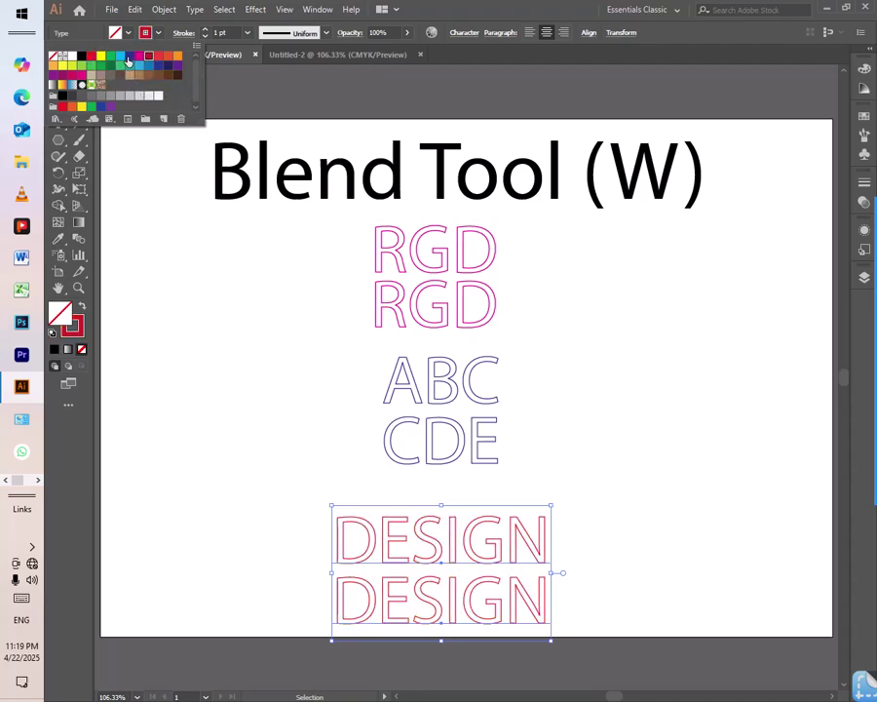
pyautogui.click(129, 60)
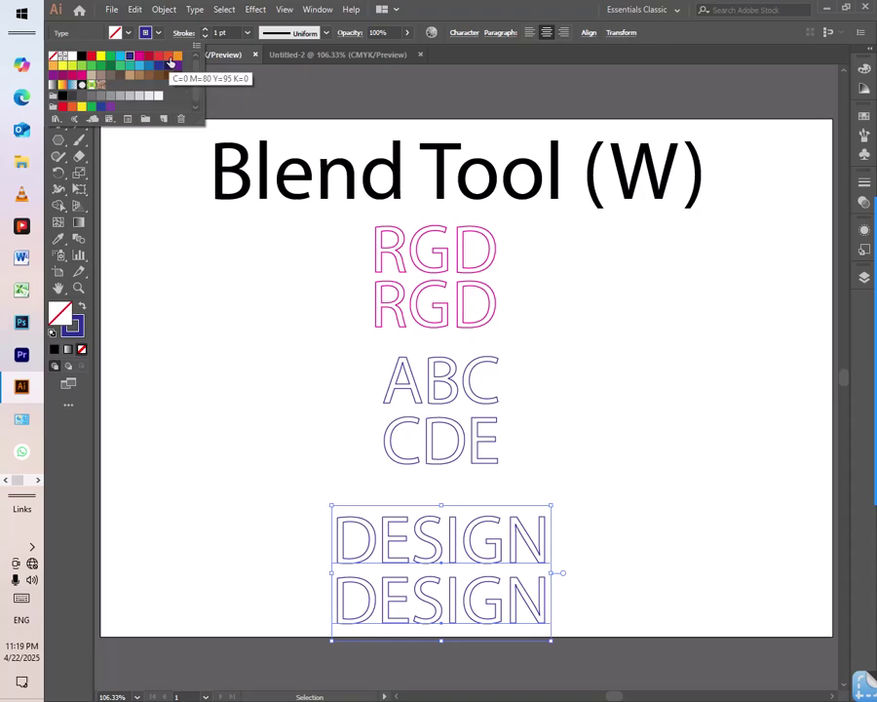
pyautogui.click(176, 62)
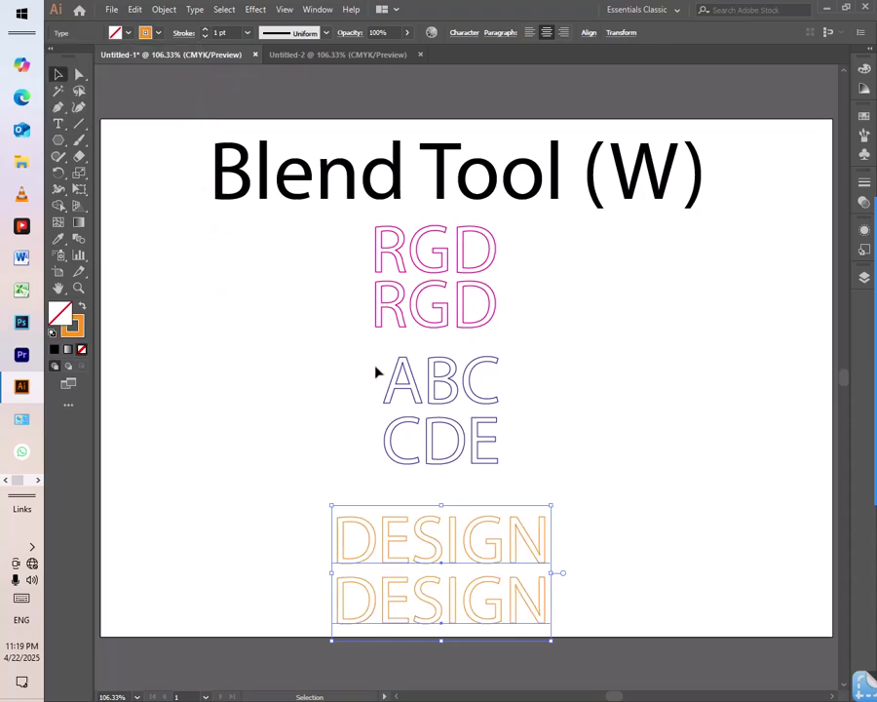
# - Try a magenta stroke on the ABC and CDE texts, and settle on brown C=35 M=60 Y=80 K=25
pyautogui.moveTo(367, 357); pyautogui.dragTo(421, 445)
pyautogui.click(159, 33)
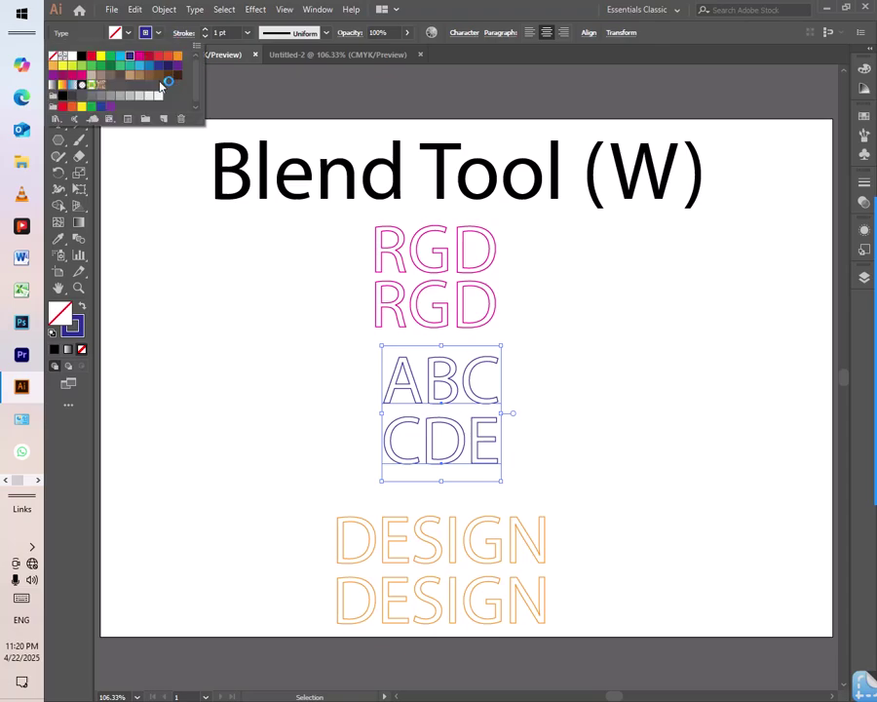
pyautogui.click(140, 57)
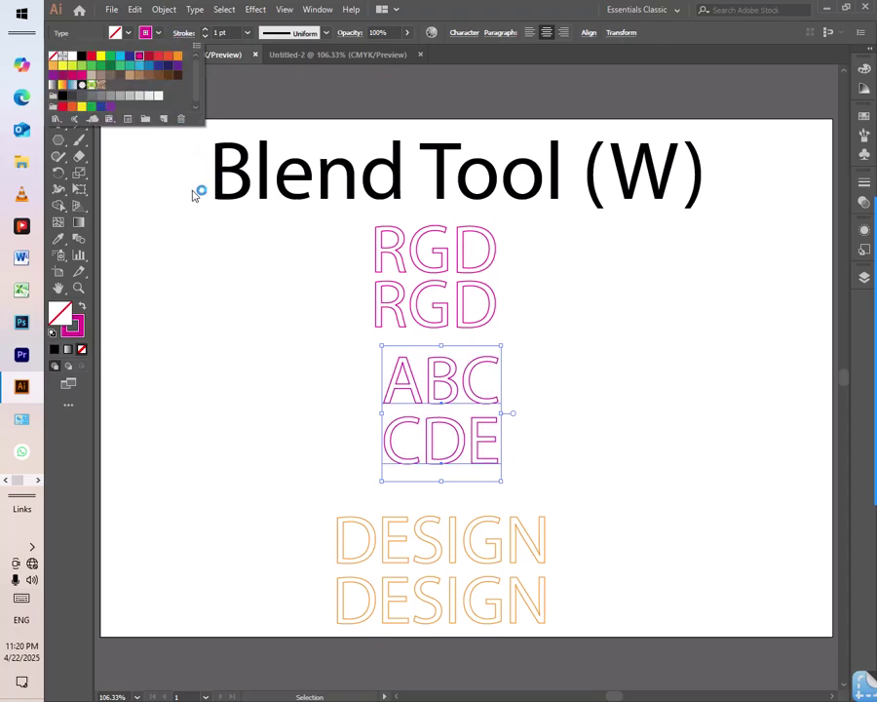
pyautogui.click(148, 75)
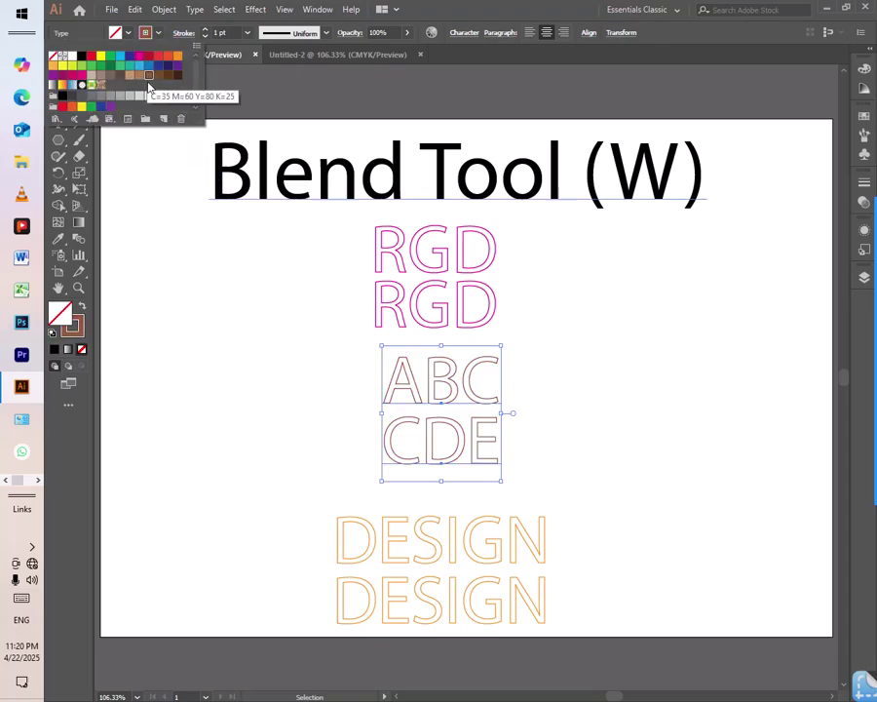
pyautogui.click(237, 262)
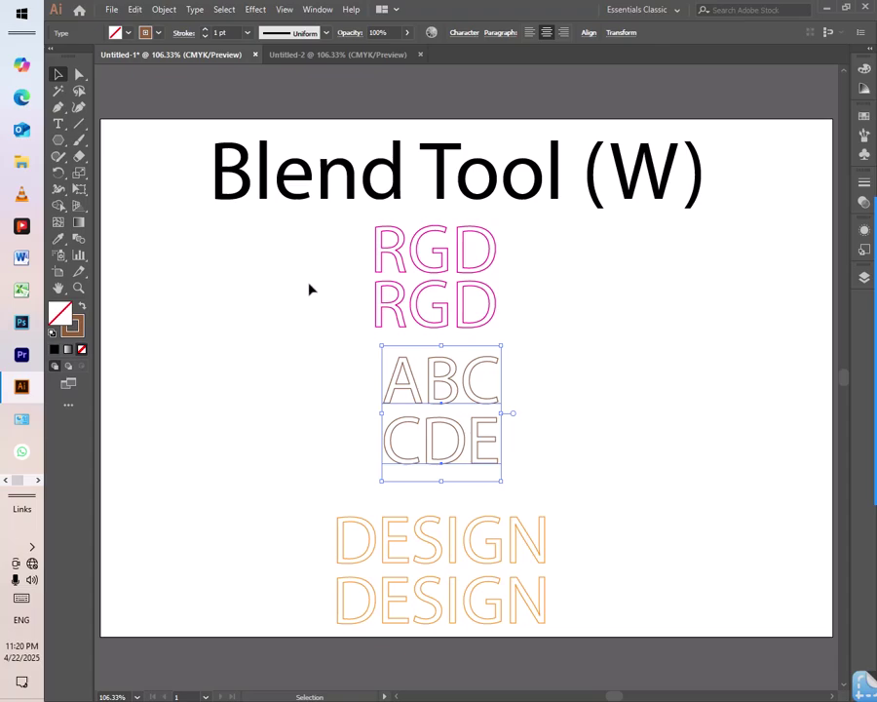
pyautogui.click(612, 471)
# - Make a blend between the CDE text and the upper DESIGN text
pyautogui.click(464, 445)
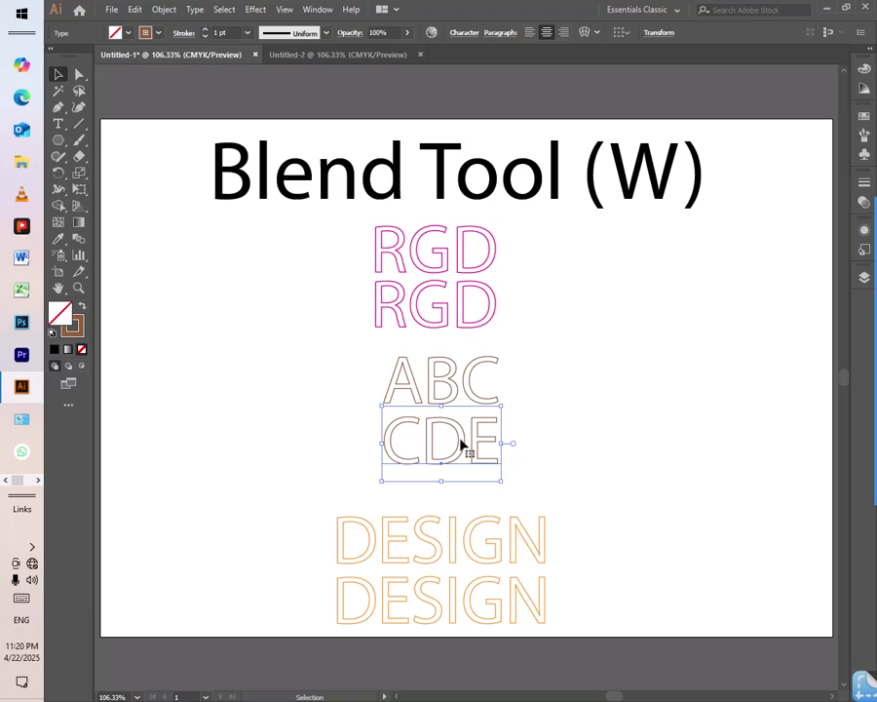
pyautogui.keyDown('shift'); pyautogui.click(426, 533); pyautogui.keyUp('shift')
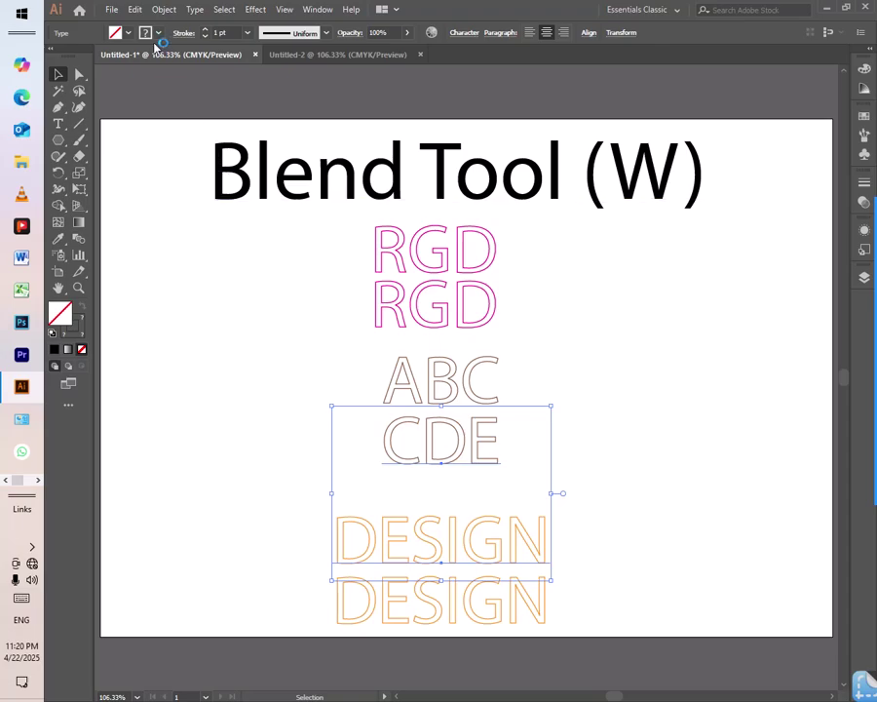
pyautogui.click(163, 9)
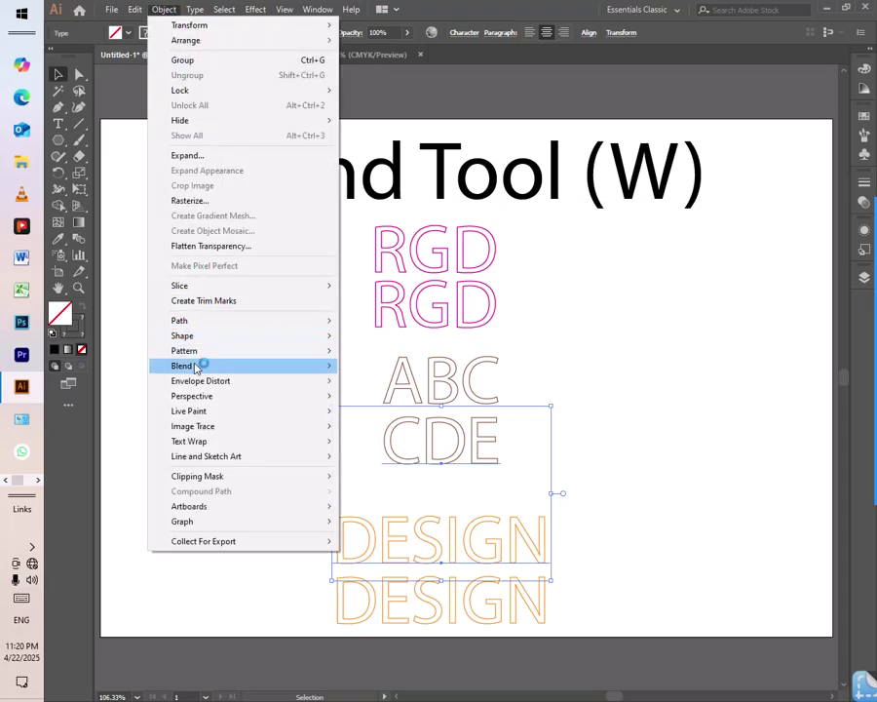
pyautogui.moveTo(204, 368)
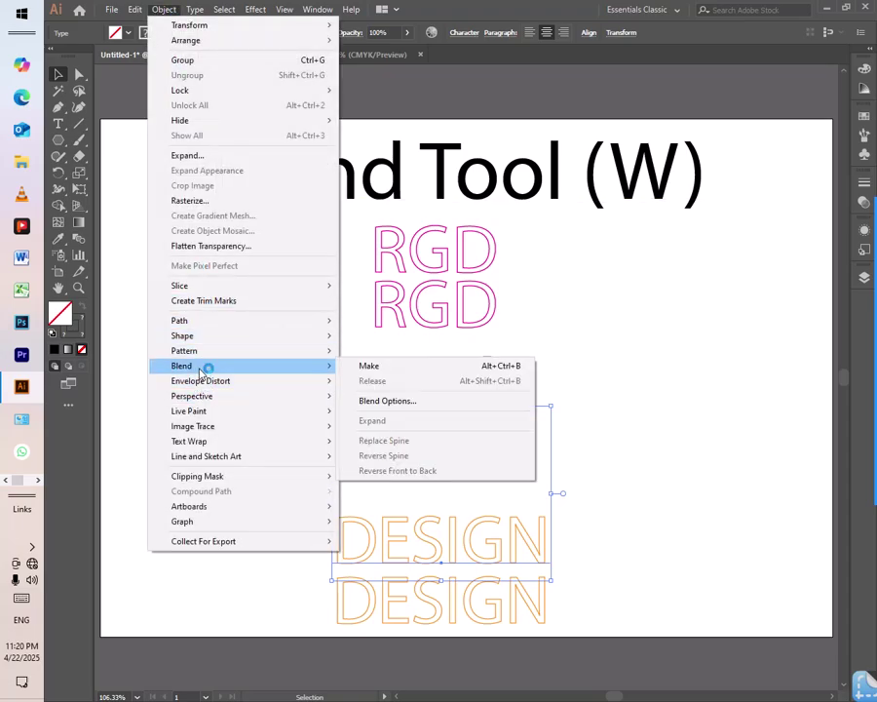
pyautogui.click(405, 374)
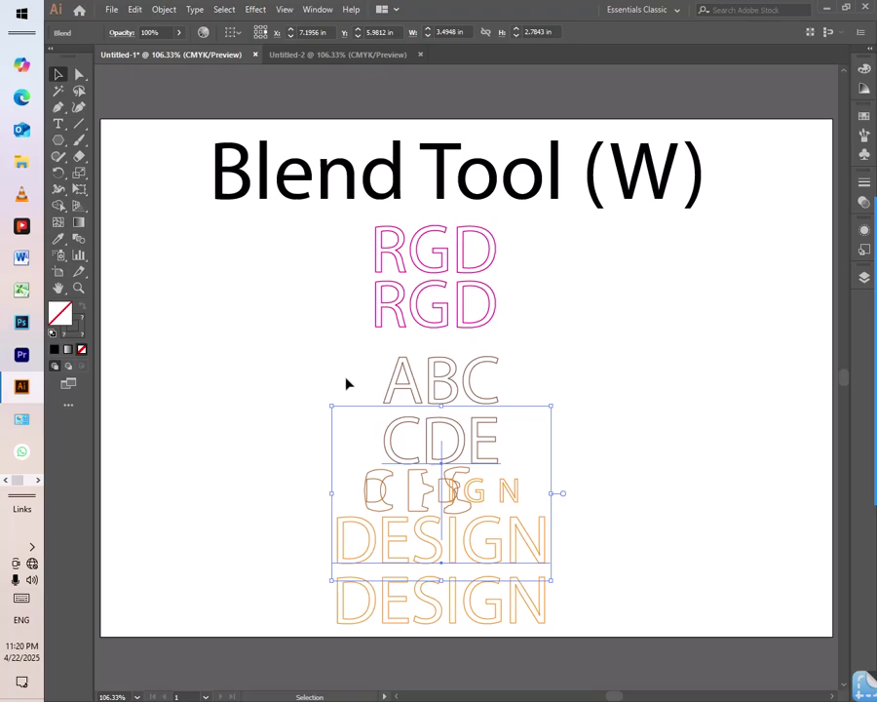
# - Set the spacing of the CDE–DESIGN blend to Specified Steps with 75 steps, with the preview on
pyautogui.click(164, 10)
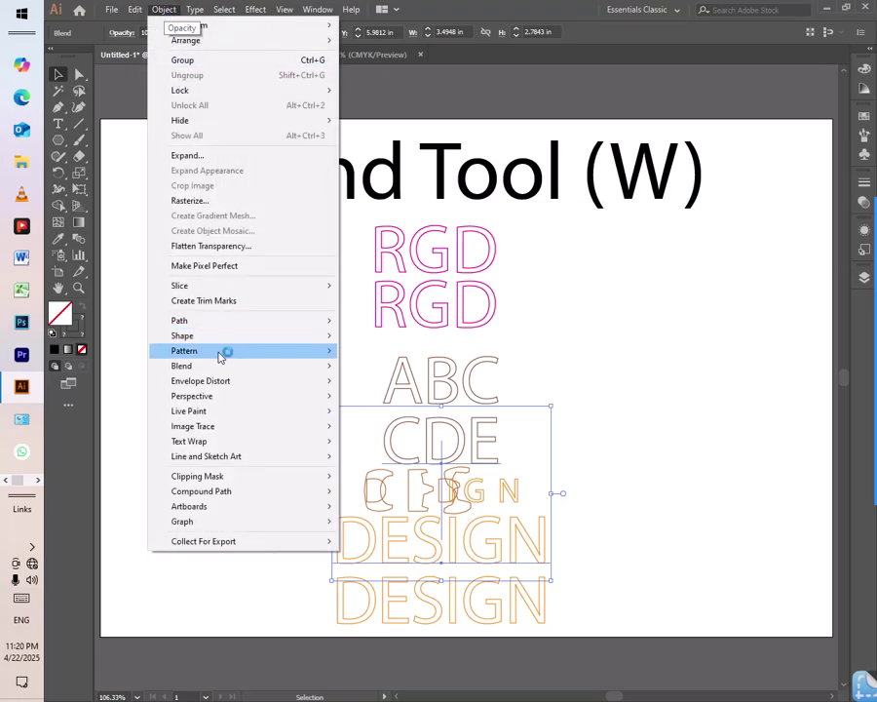
pyautogui.moveTo(208, 368)
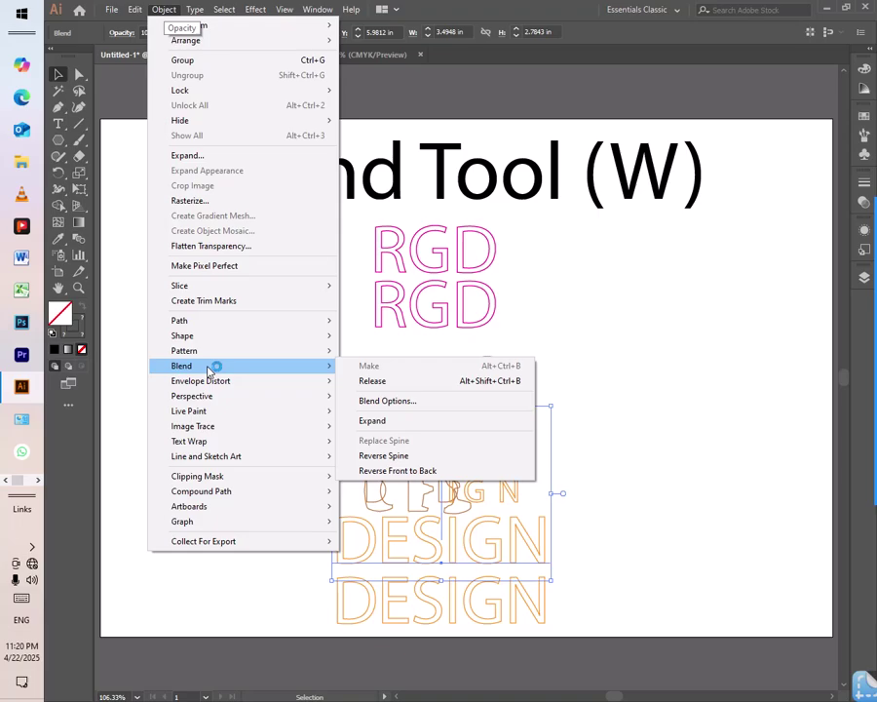
pyautogui.click(399, 400)
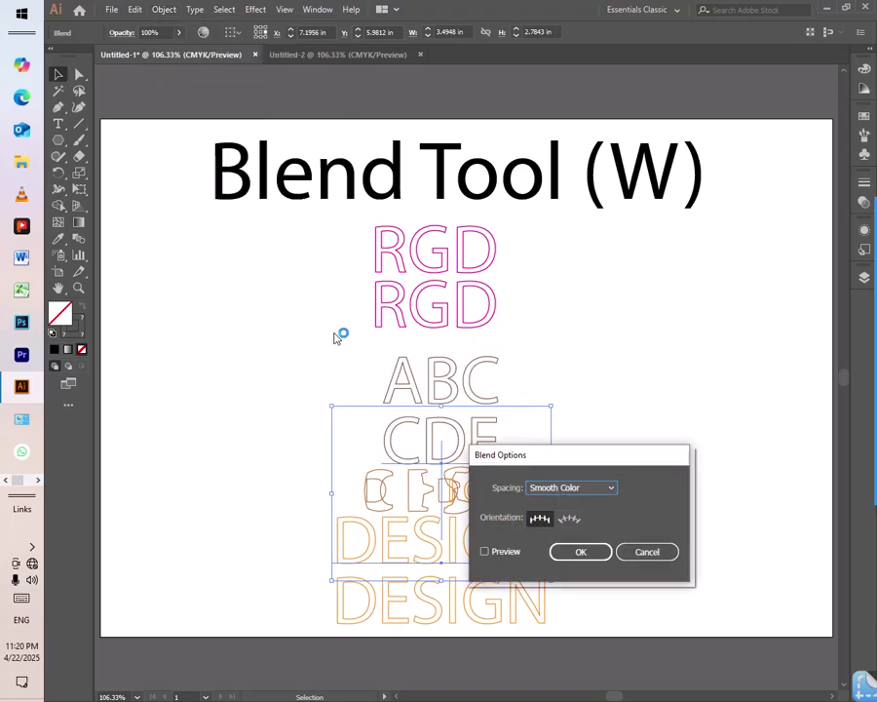
pyautogui.click(574, 489)
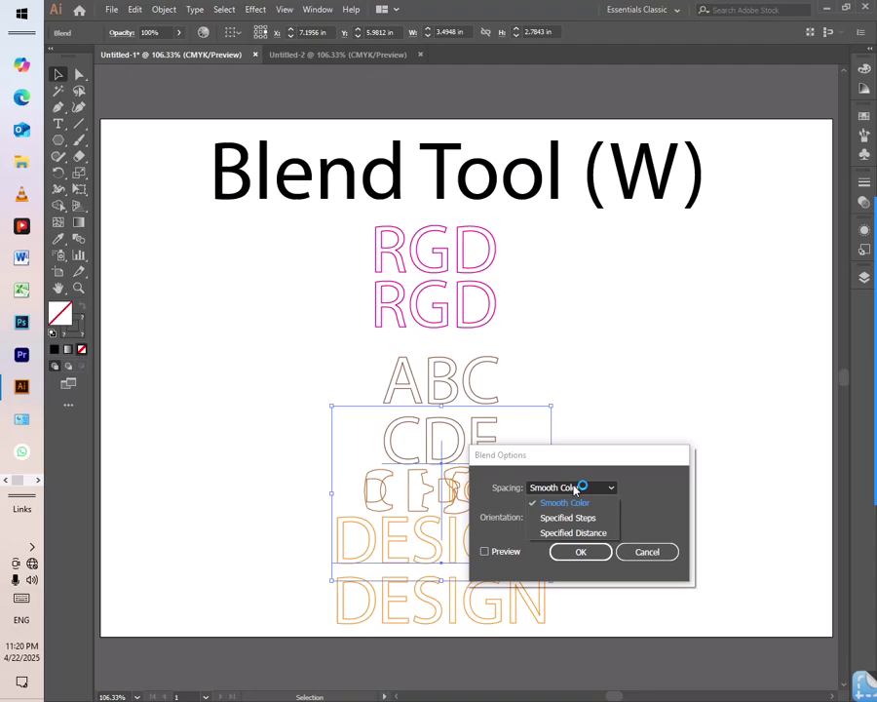
pyautogui.click(609, 518)
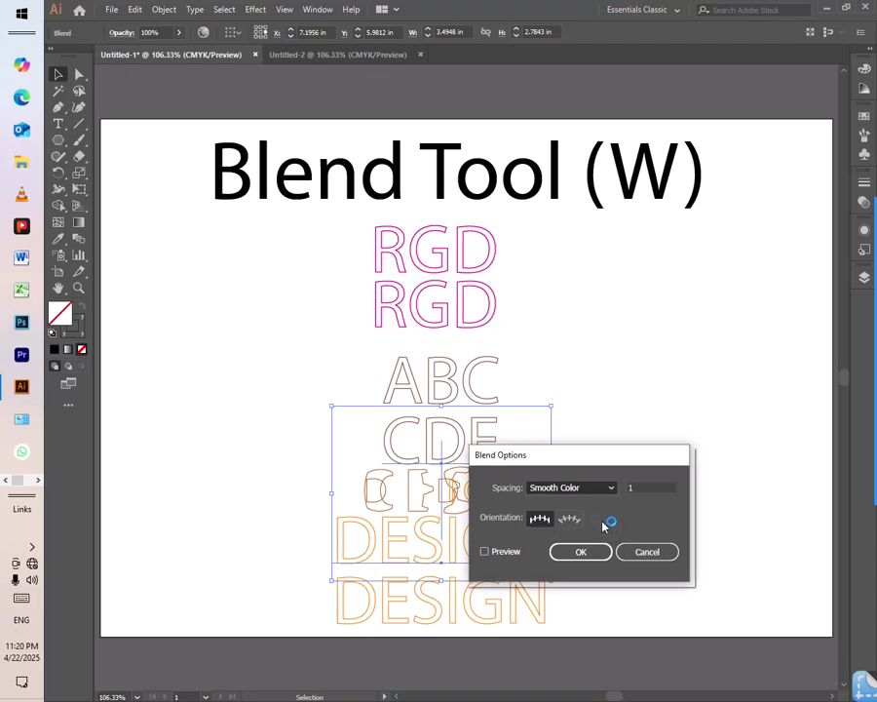
pyautogui.write('75')
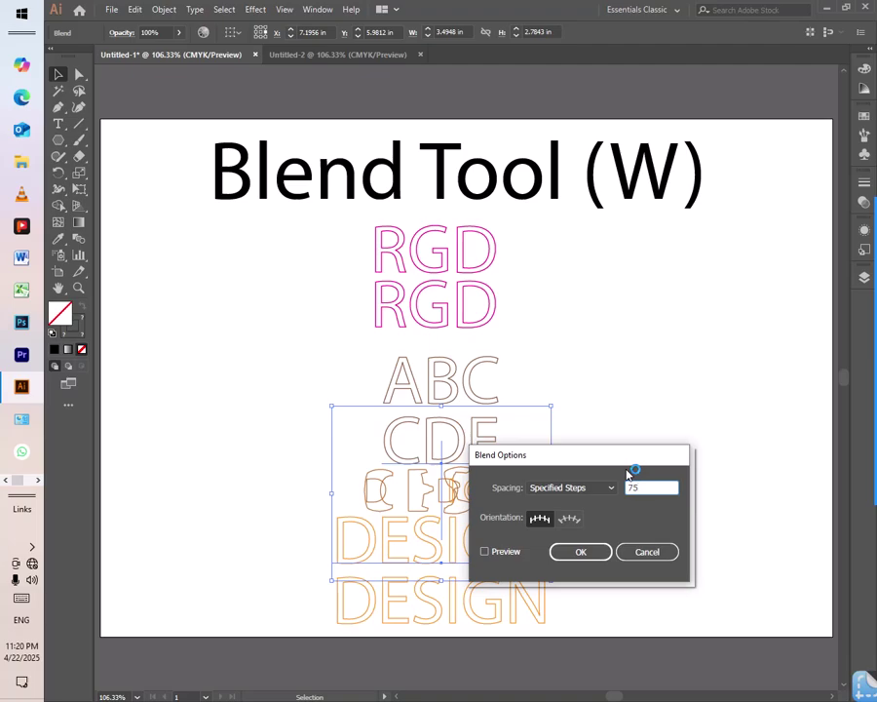
pyautogui.click(507, 549)
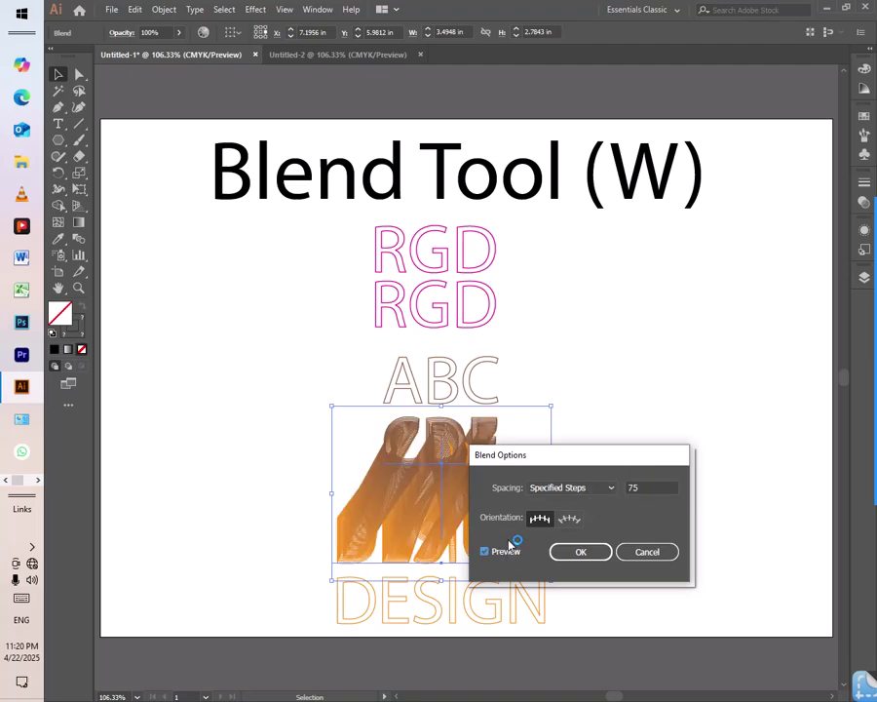
pyautogui.moveTo(532, 466); pyautogui.dragTo(639, 444)
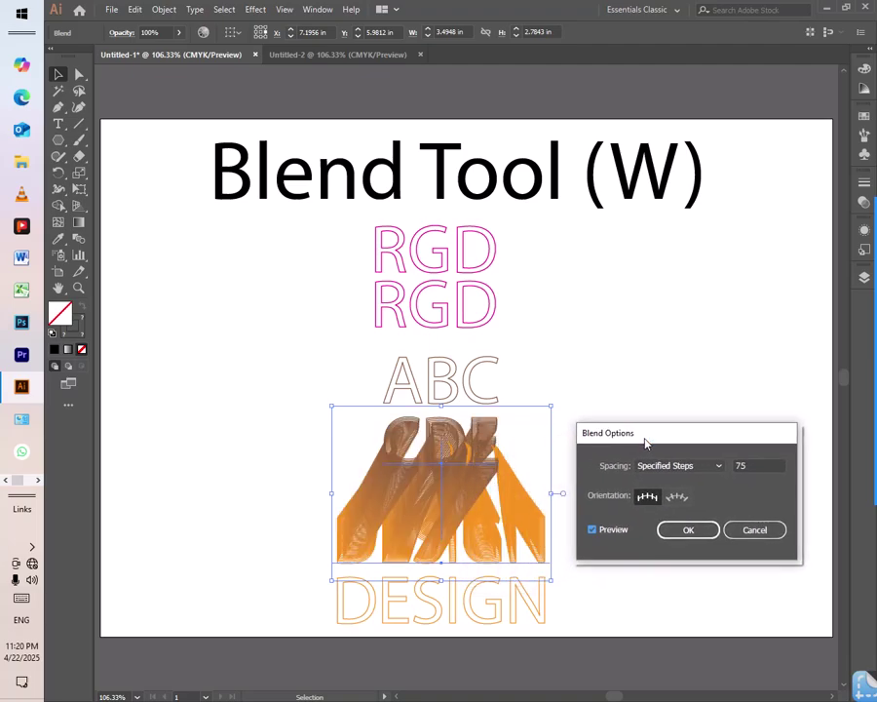
pyautogui.click(688, 530)
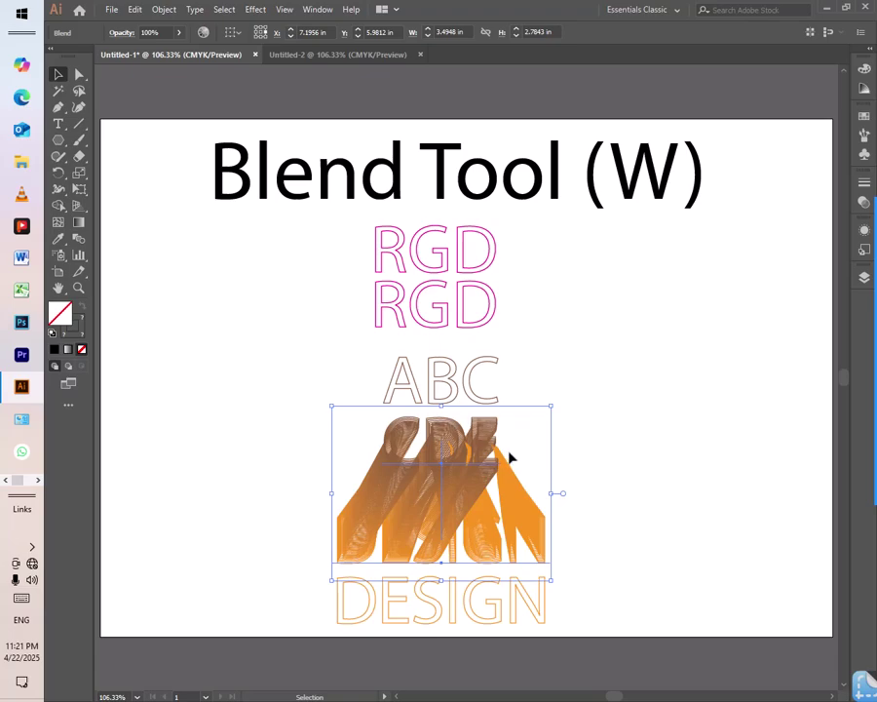
# - Make a blend between the lower RGD text and the ABC text
pyautogui.click(445, 317)
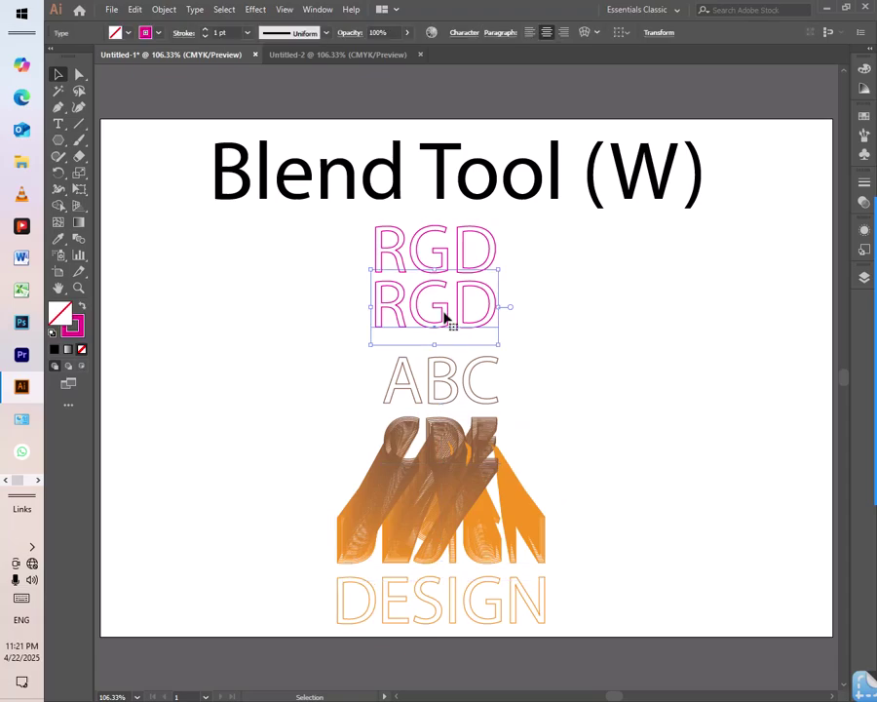
pyautogui.keyDown('shift'); pyautogui.click(476, 374); pyautogui.keyUp('shift')
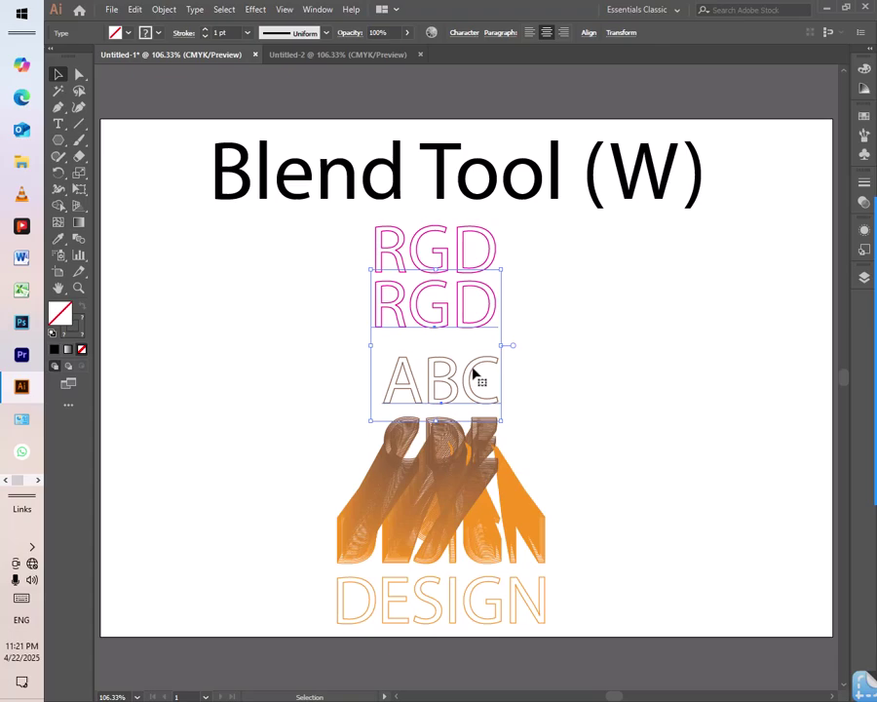
pyautogui.click(164, 8)
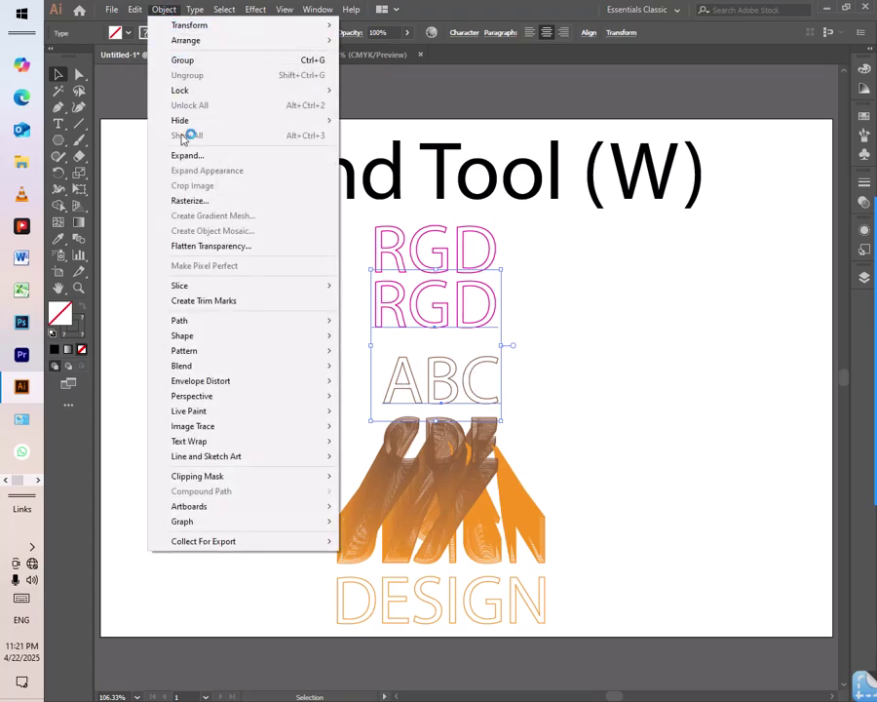
pyautogui.moveTo(207, 370)
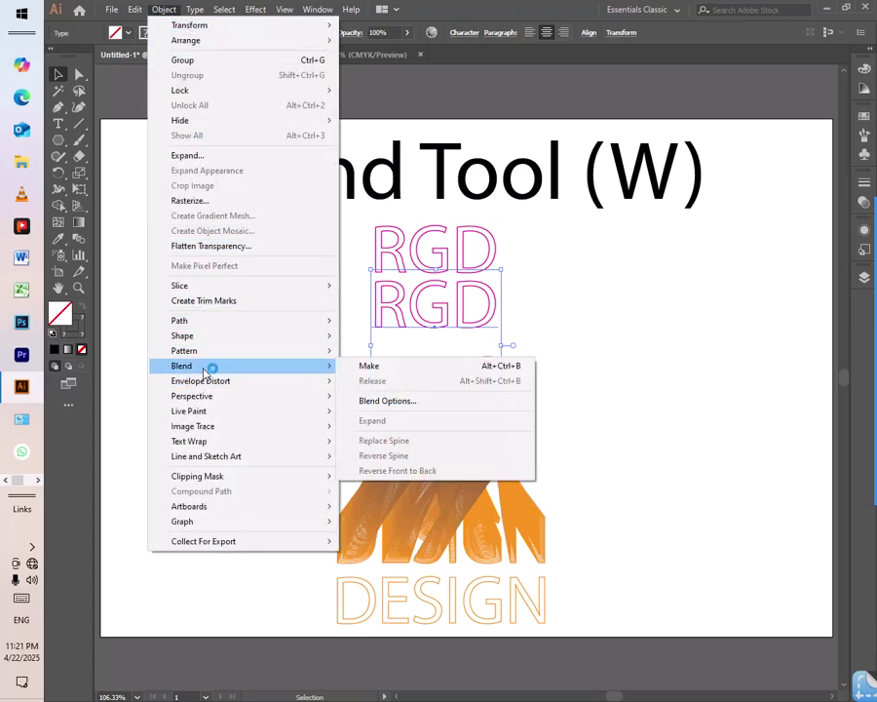
pyautogui.click(385, 368)
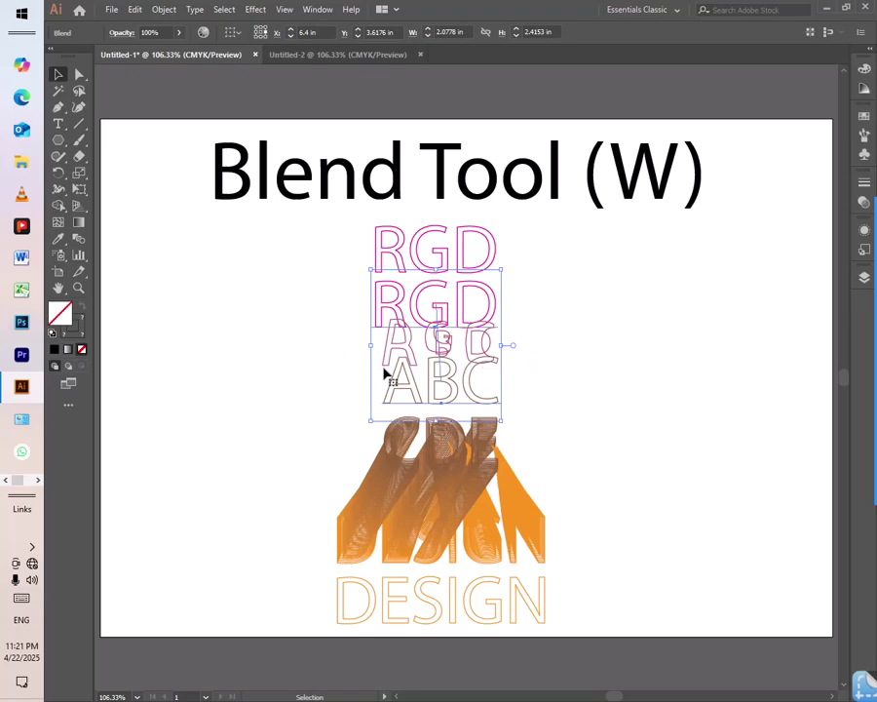
# - Set the spacing of the RGD–ABC blend to Specified Steps with 75 steps, with the preview on
pyautogui.click(168, 12)
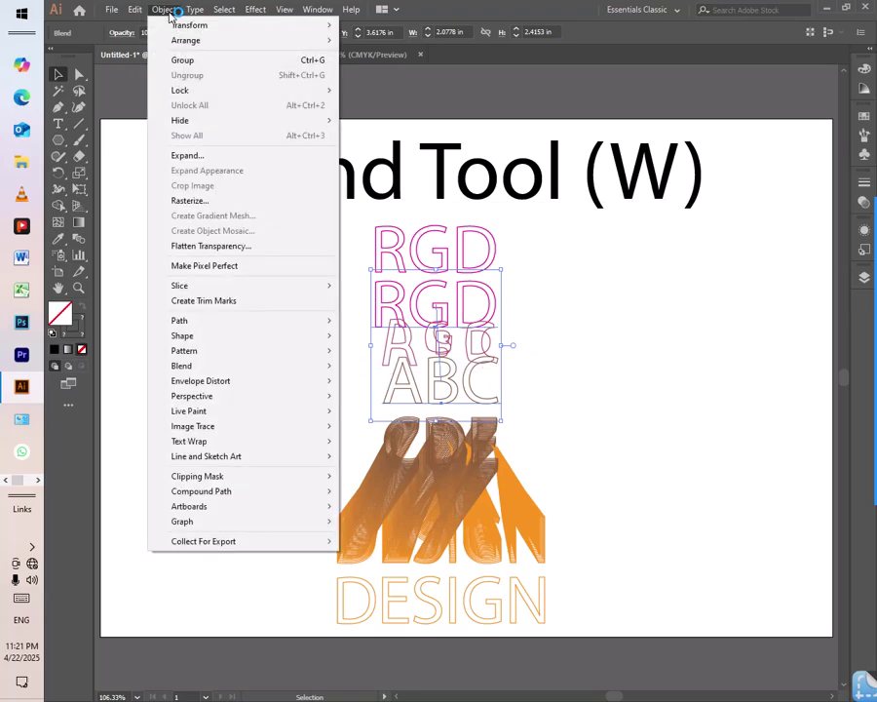
pyautogui.moveTo(225, 367)
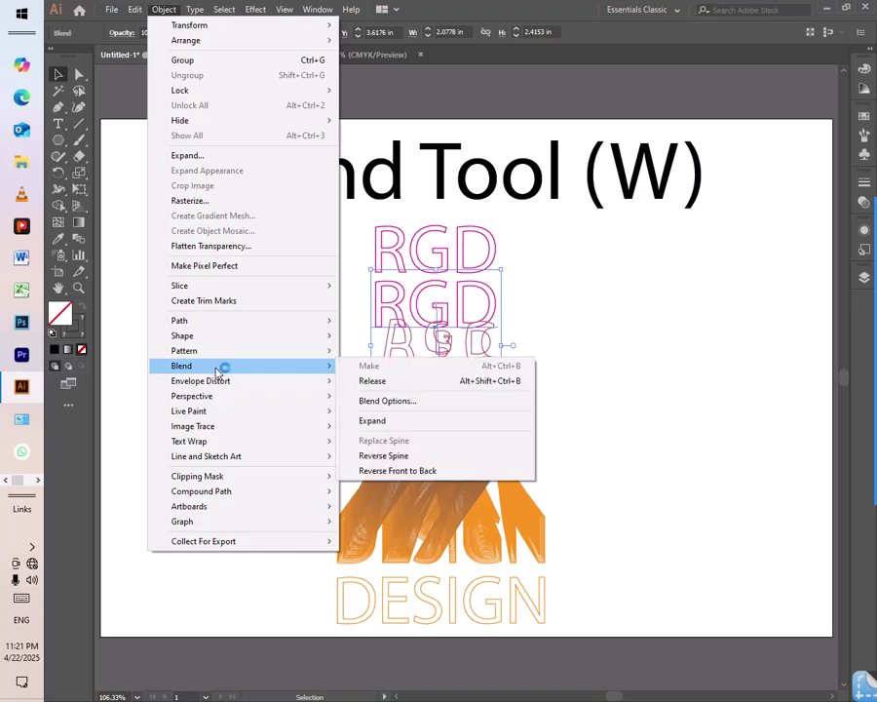
pyautogui.click(397, 402)
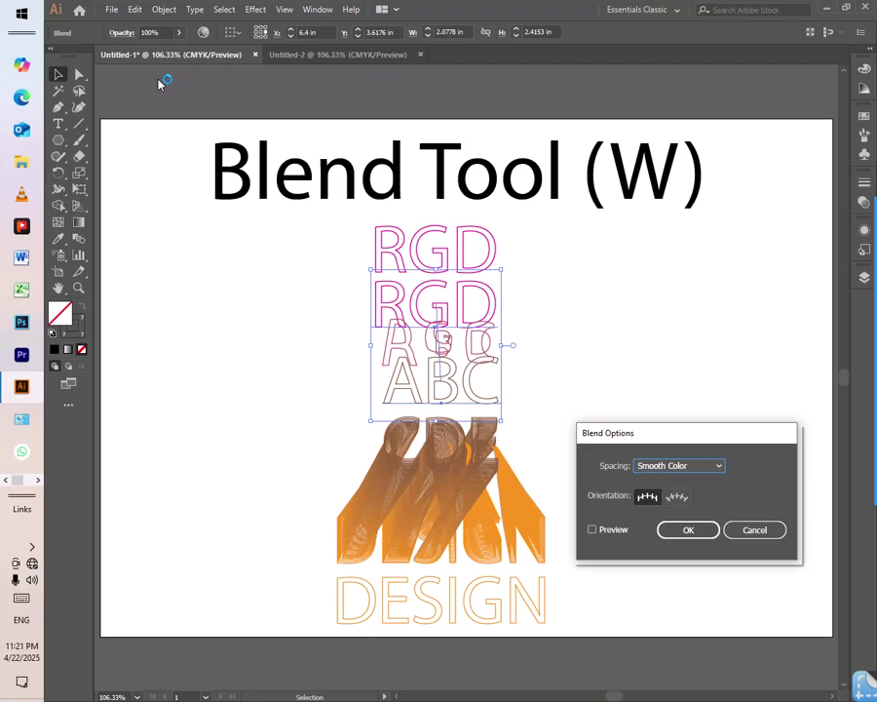
pyautogui.click(664, 465)
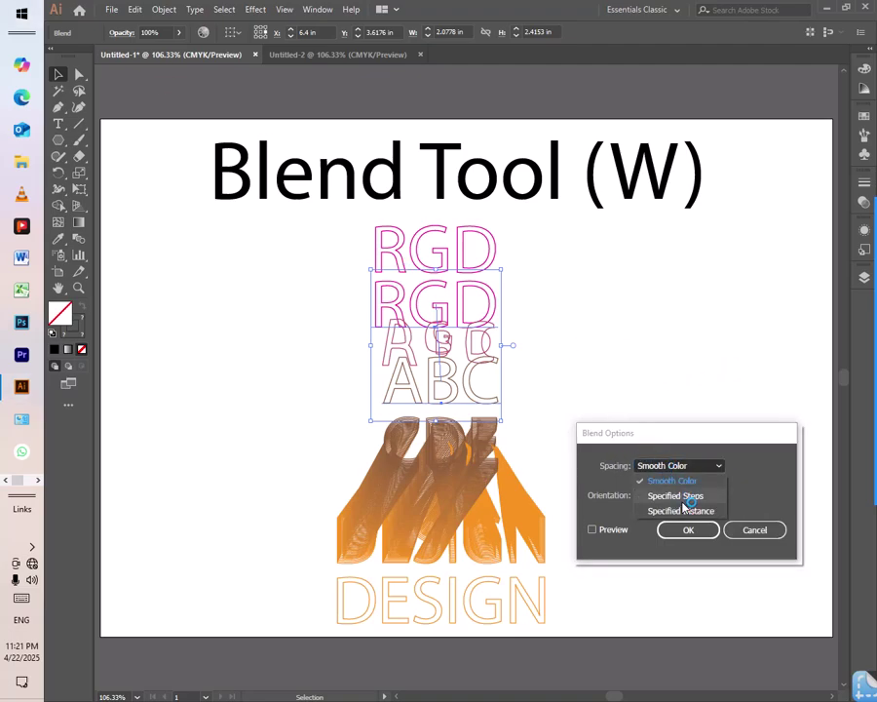
pyautogui.click(709, 496)
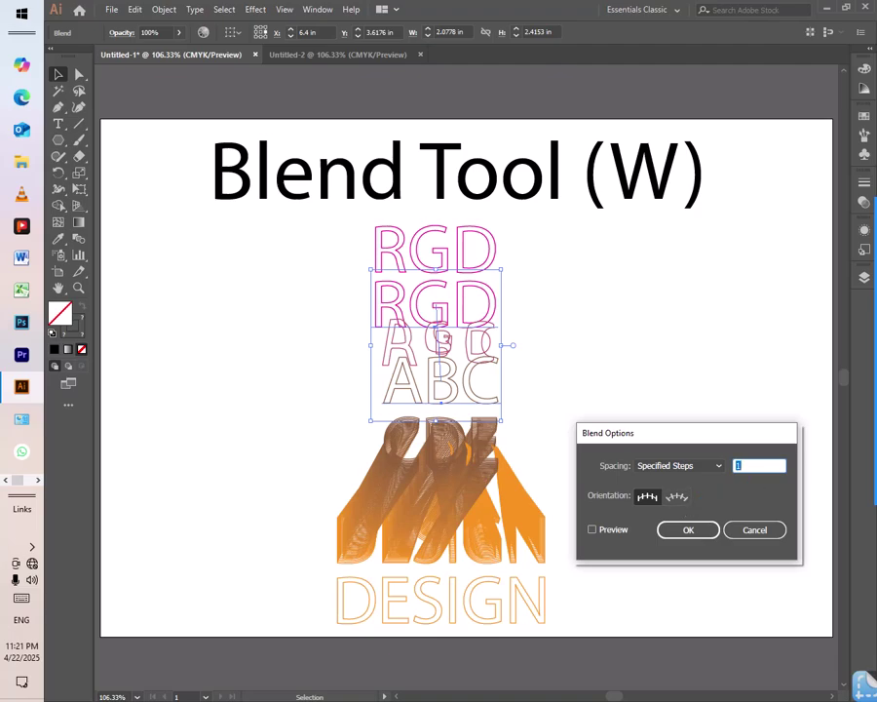
pyautogui.write('75')
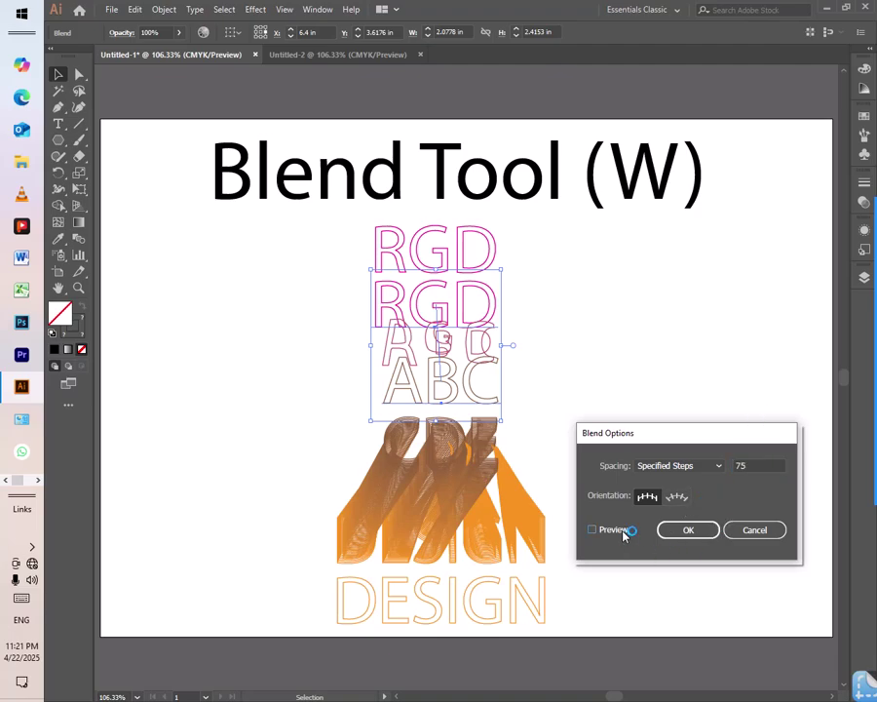
pyautogui.click(620, 530)
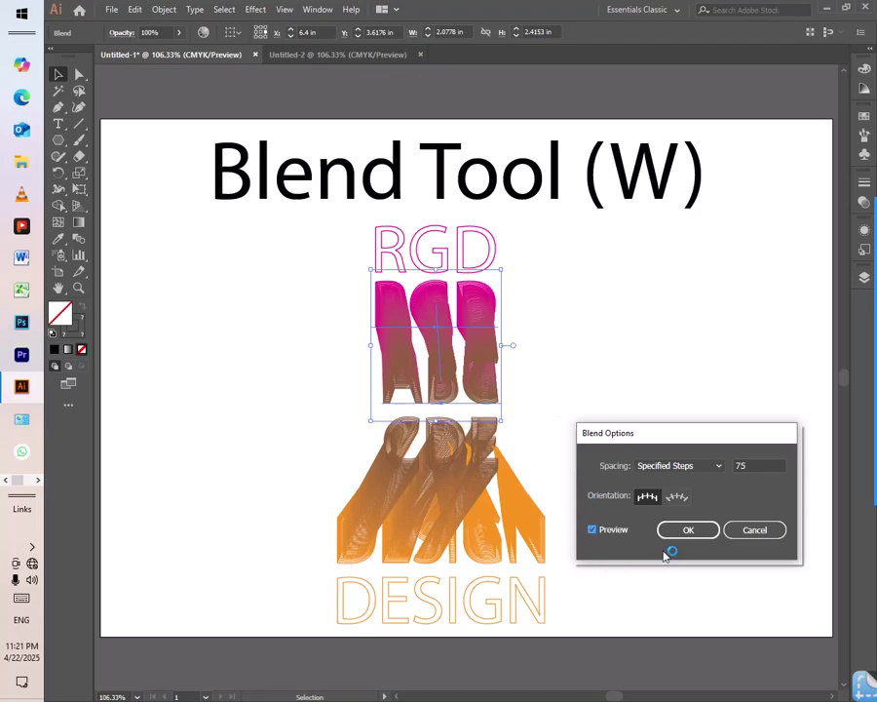
pyautogui.click(688, 530)
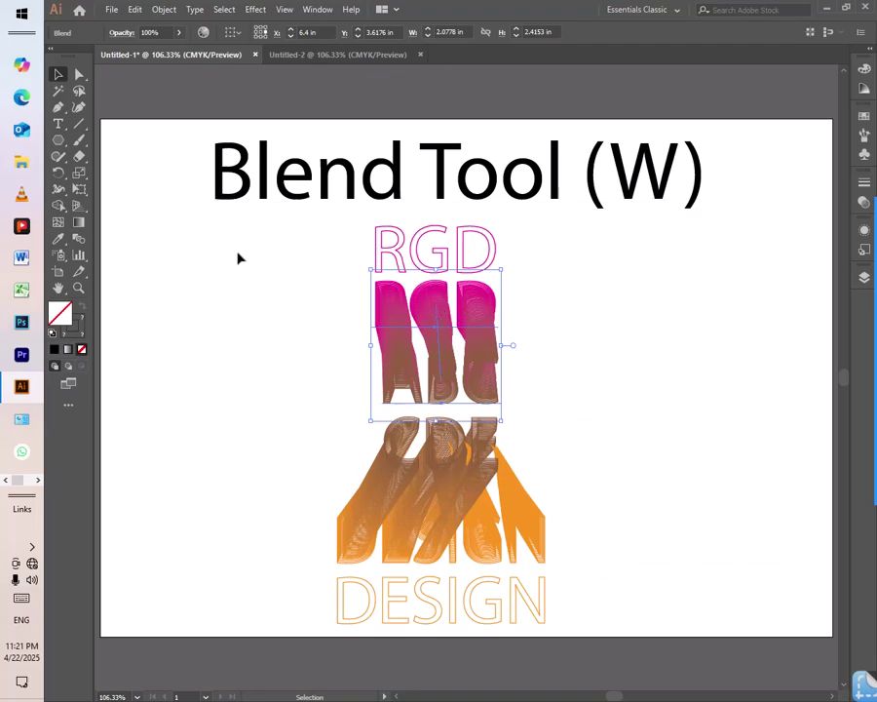
pyautogui.click(244, 292)
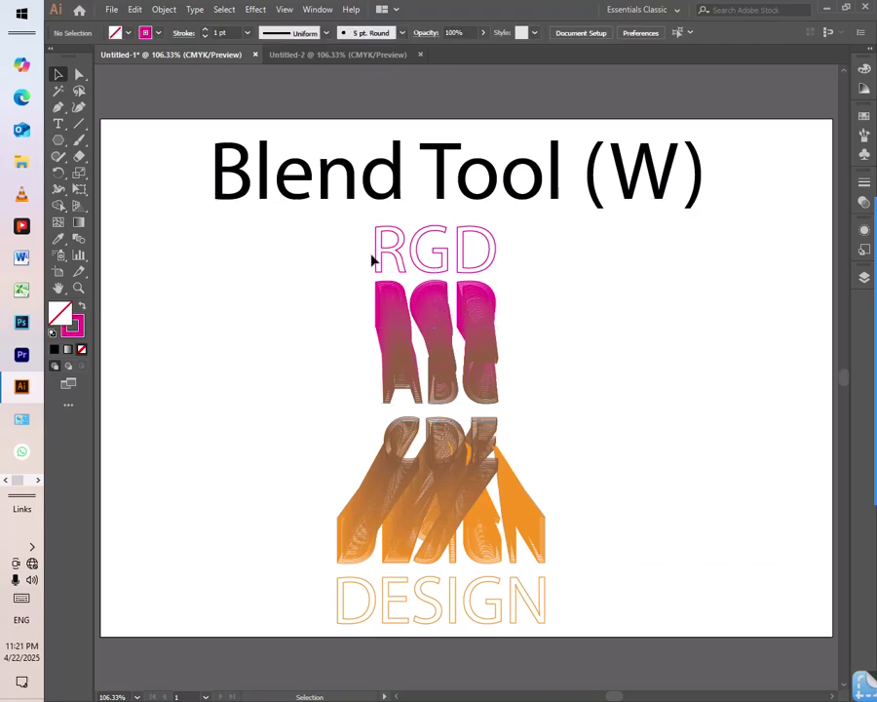
pyautogui.moveTo(389, 248); pyautogui.dragTo(391, 305)
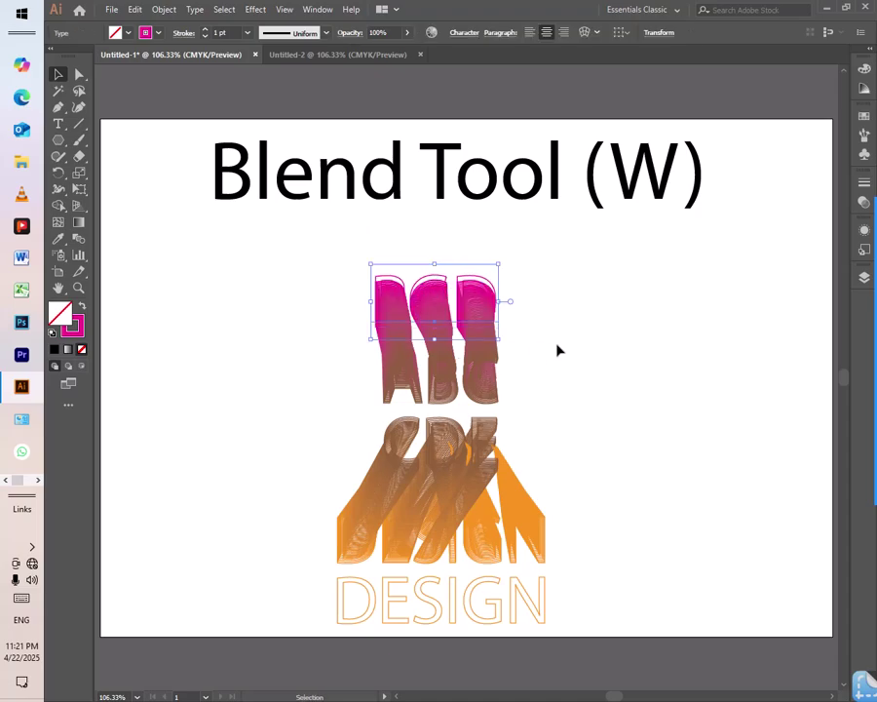
pyautogui.click(596, 347)
pyautogui.click(466, 304)
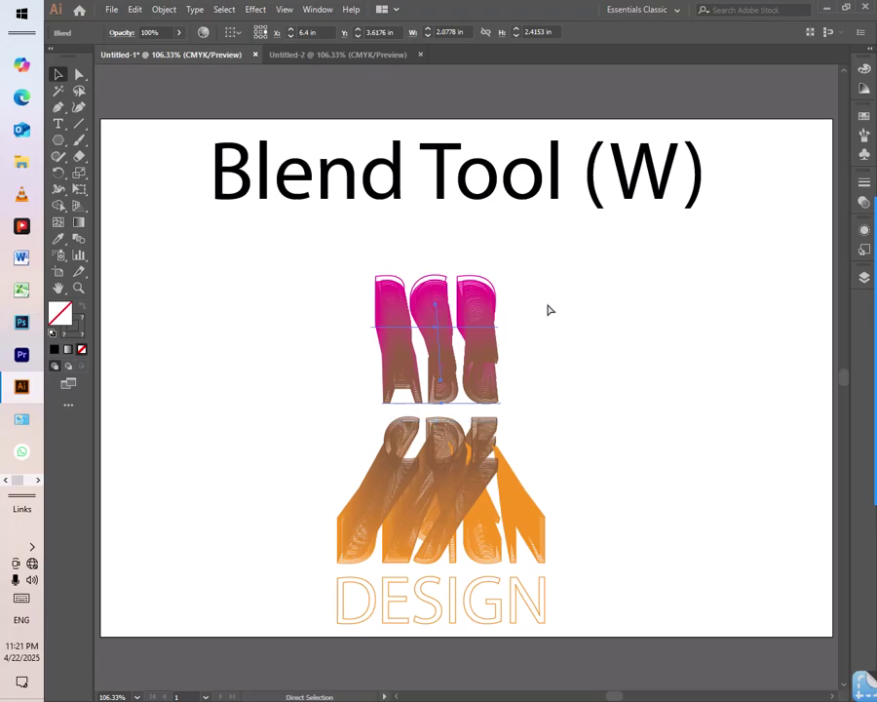
pyautogui.hotkey('ctrl', 'z')
# - Align the separate RGD text with the upper end of the RGD–ABC blend and bring it to the front
pyautogui.moveTo(462, 255); pyautogui.dragTo(465, 300)
pyautogui.moveTo(462, 299); pyautogui.dragTo(464, 303)
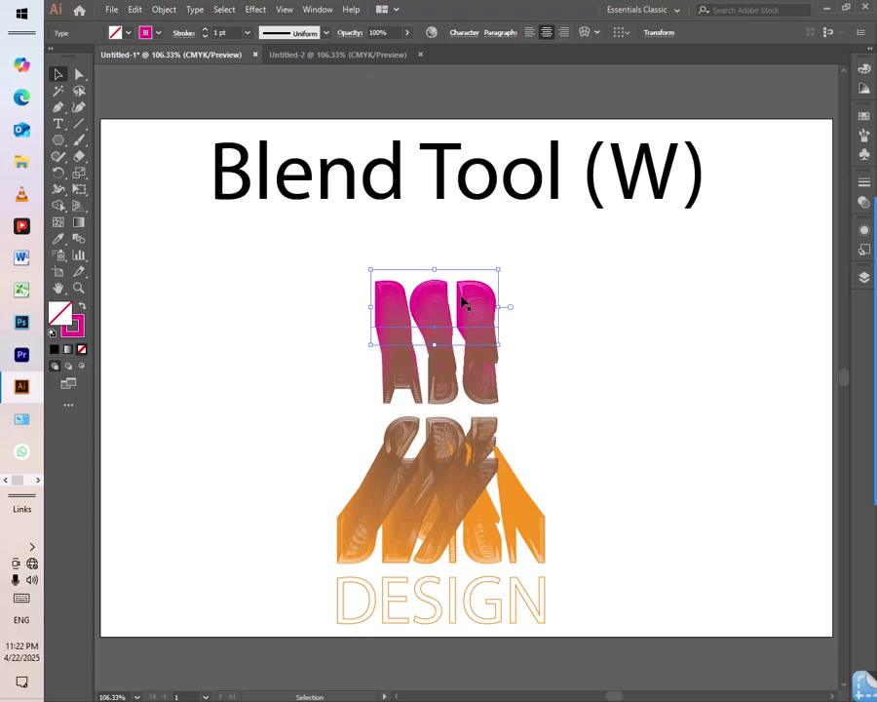
pyautogui.rightClick(463, 300)
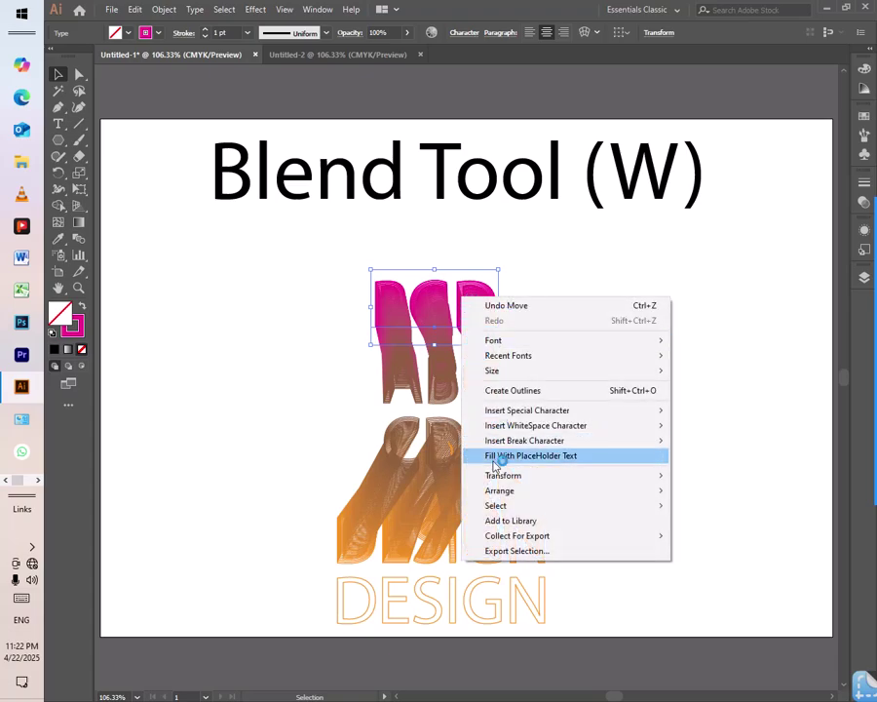
pyautogui.moveTo(513, 496)
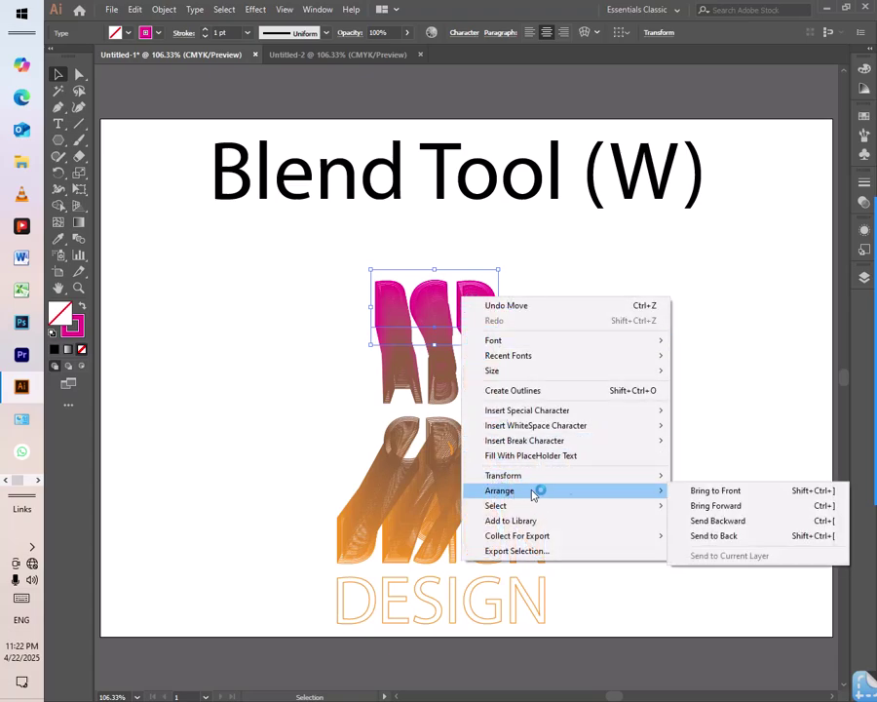
pyautogui.click(715, 495)
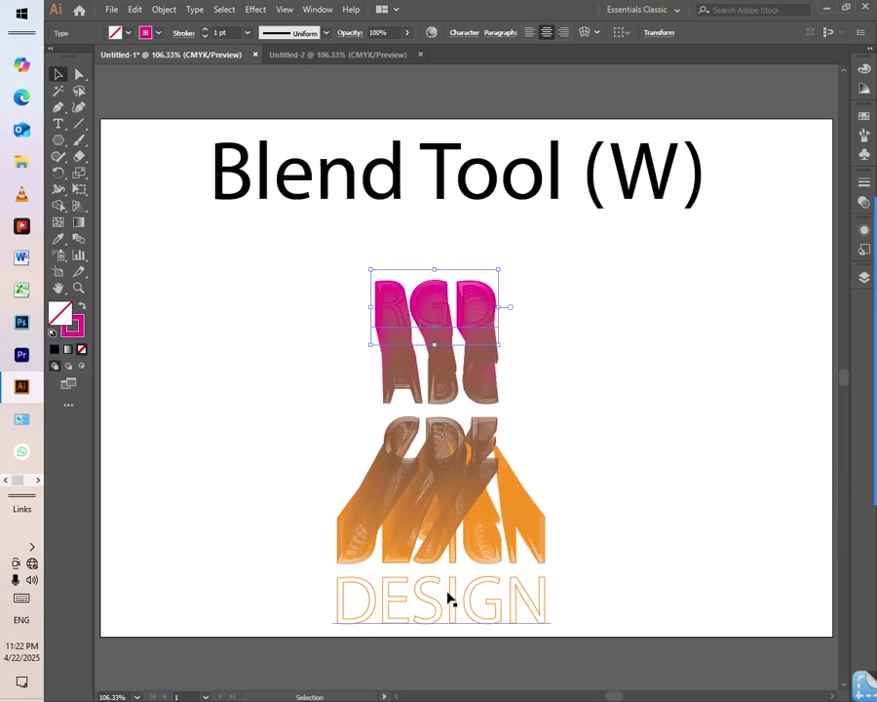
# - Move the separate DESIGN text onto the CDE end of the lower blend, scale it down to fit, and bring it to the front
pyautogui.moveTo(452, 586); pyautogui.dragTo(479, 435)
pyautogui.moveTo(566, 407); pyautogui.dragTo(459, 430)
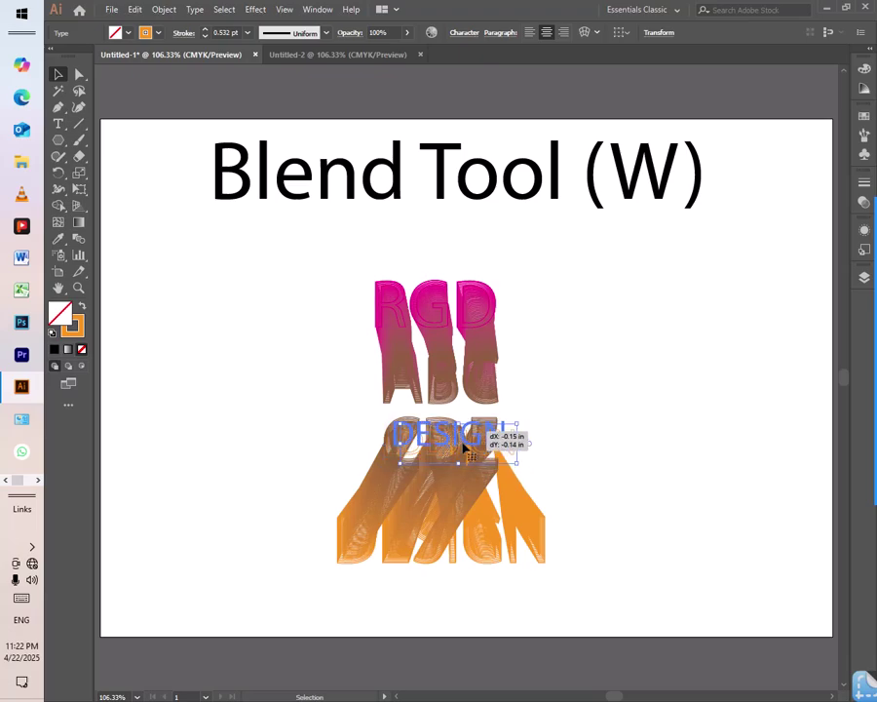
pyautogui.moveTo(505, 457); pyautogui.dragTo(510, 466)
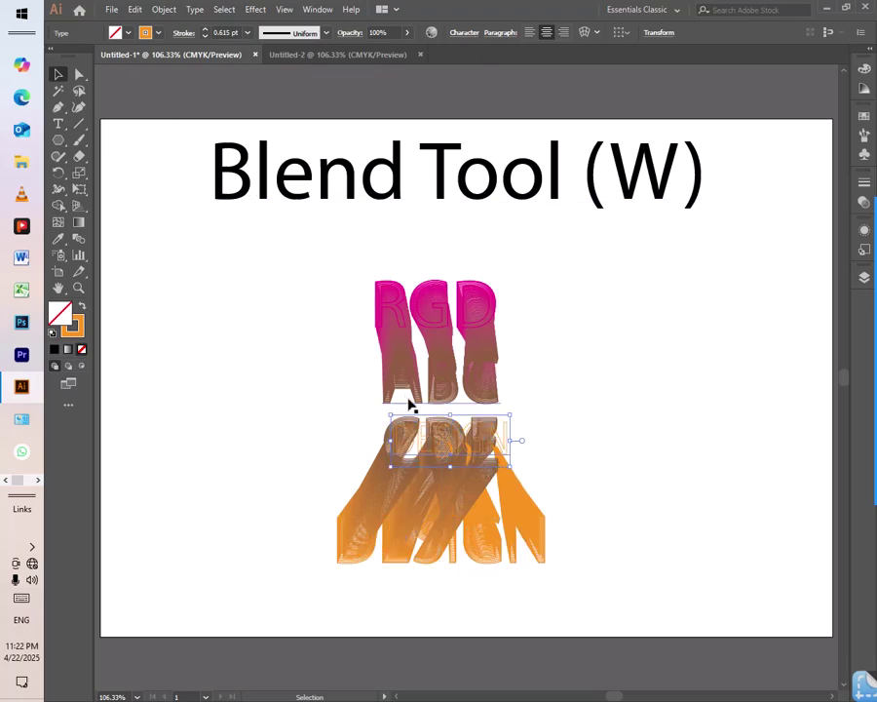
pyautogui.rightClick(509, 429)
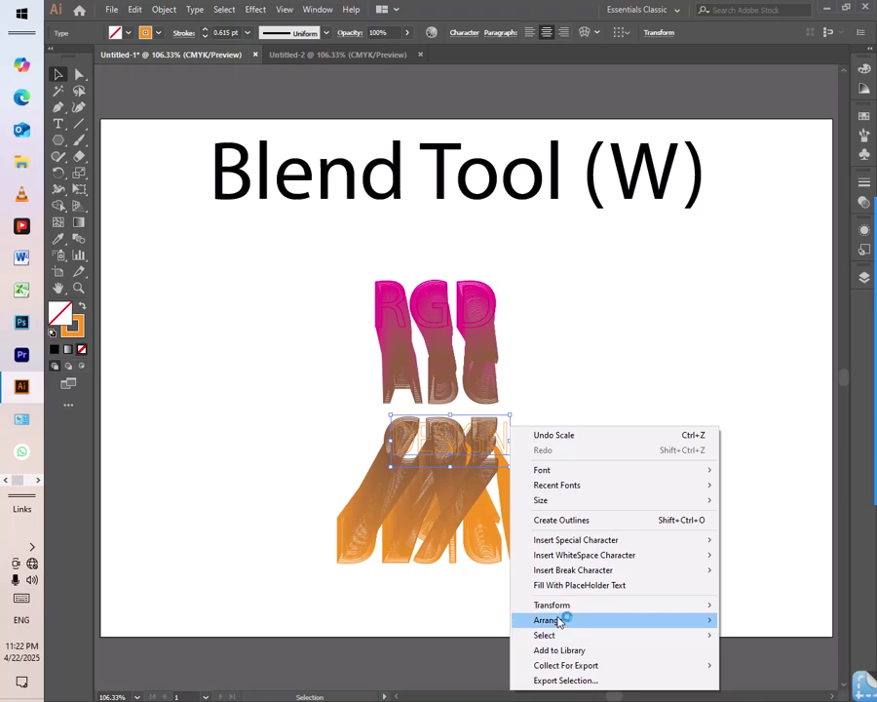
pyautogui.moveTo(552, 621)
pyautogui.click(417, 619)
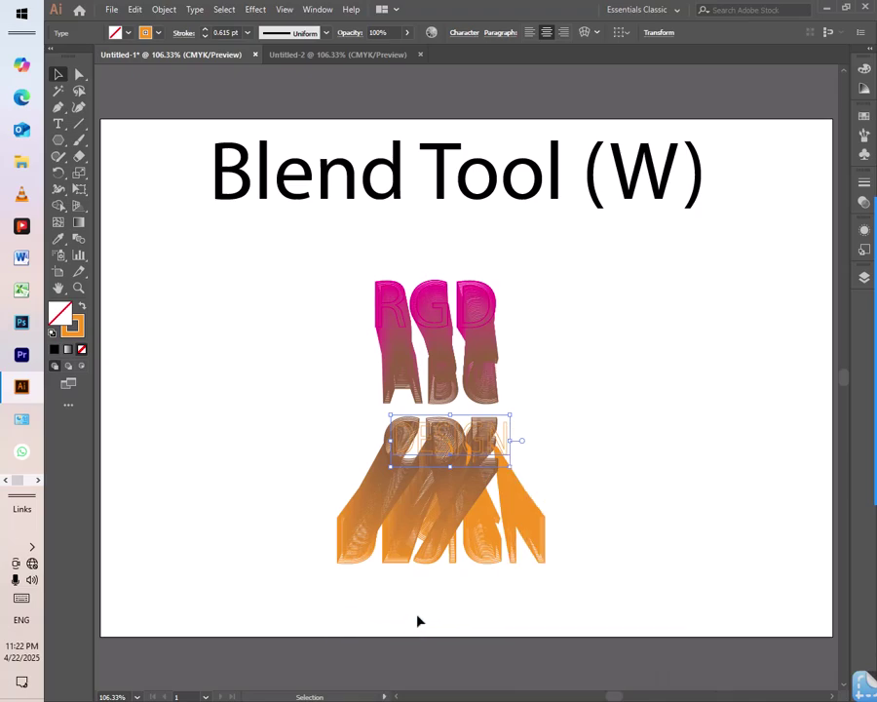
pyautogui.click(651, 360)
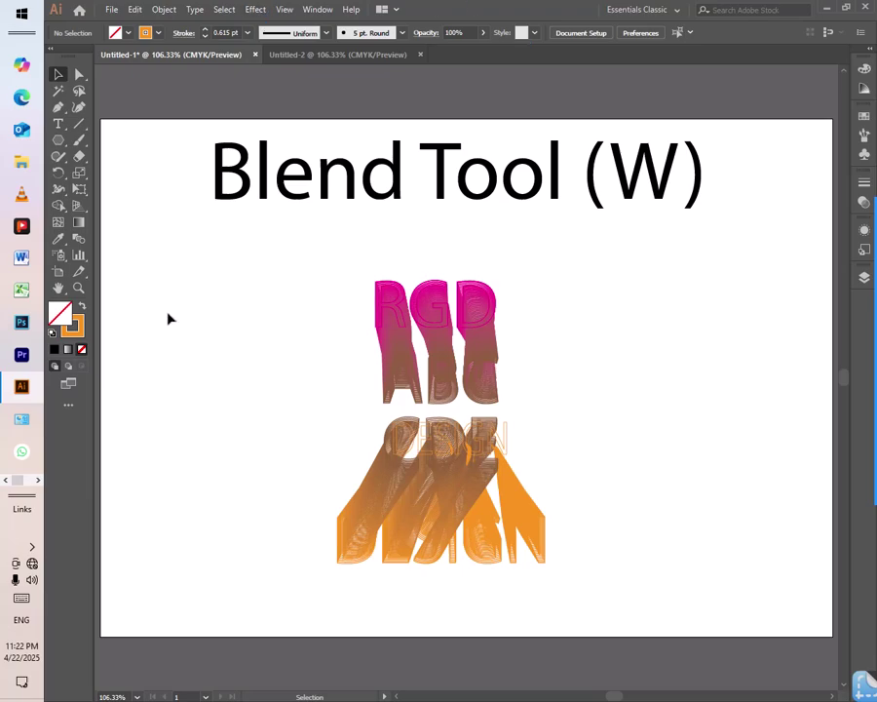
# - Delete the text blends below the title and draw a tall, narrow rectangle about 5 in high near the artboard's left edge
pyautogui.moveTo(177, 247); pyautogui.dragTo(661, 585)
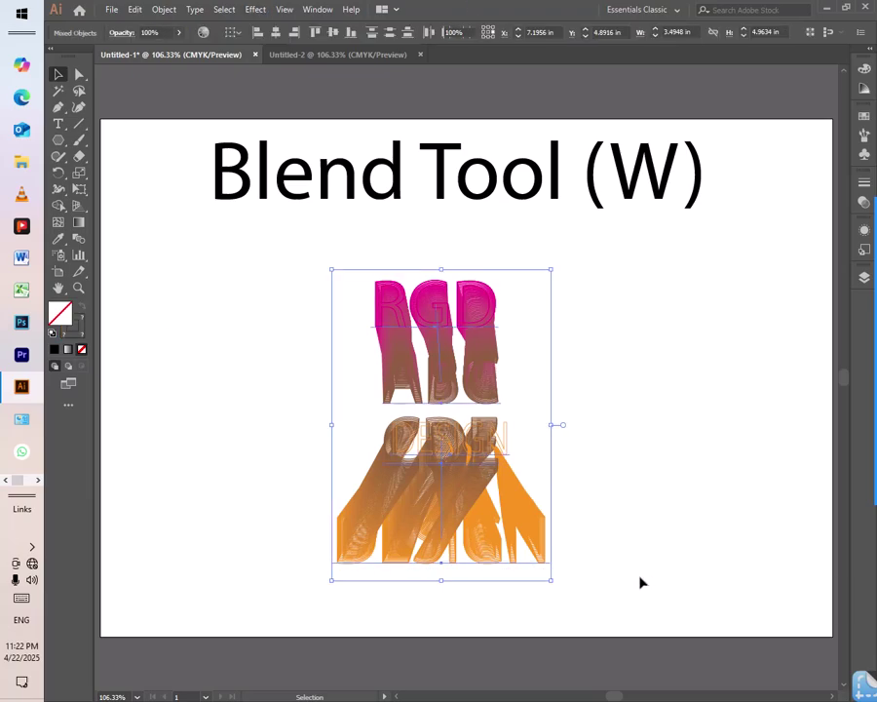
pyautogui.press('Delete')
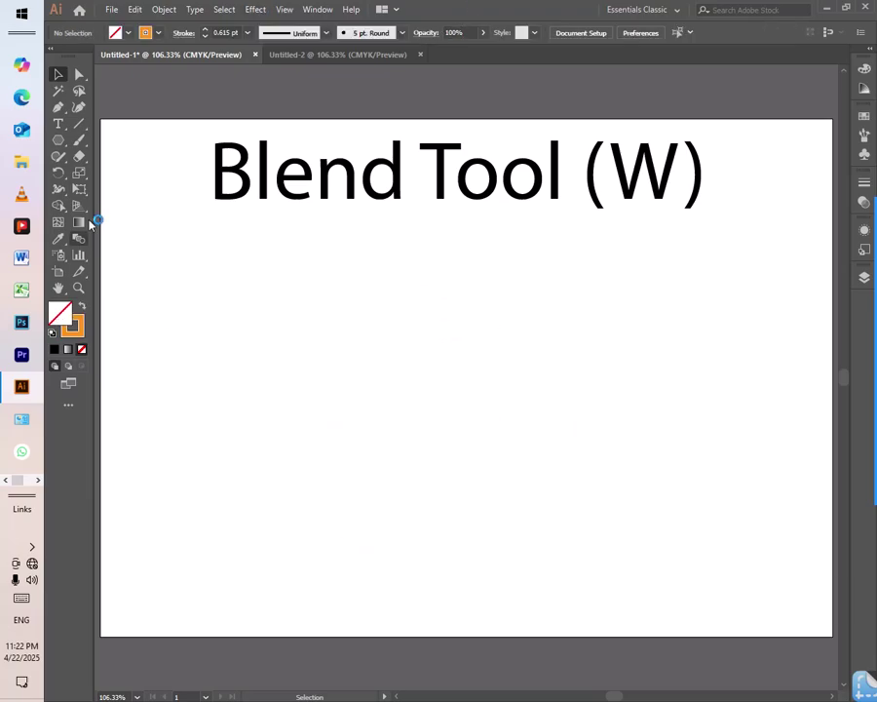
pyautogui.click(57, 141)
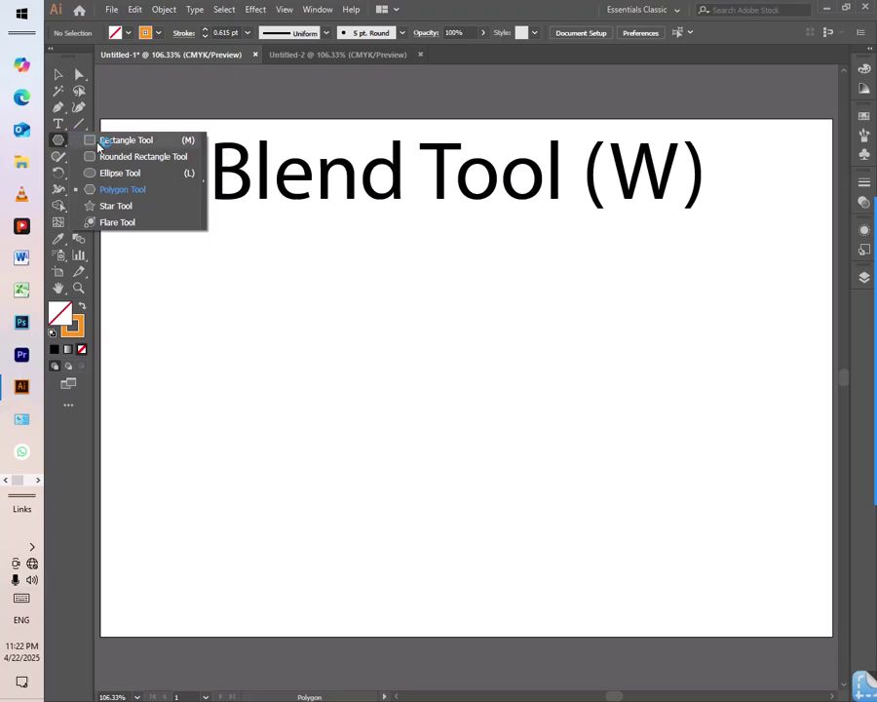
pyautogui.click(101, 140)
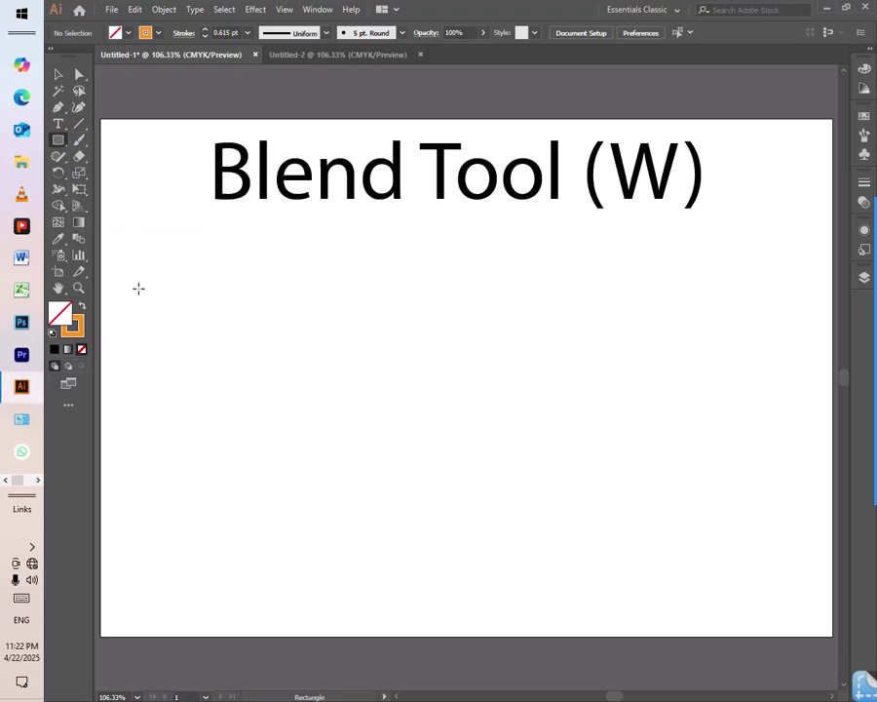
pyautogui.moveTo(123, 246)
pyautogui.mouseDown()
pyautogui.moveTo(182, 460)
pyautogui.moveTo(189, 559)
pyautogui.mouseUp()
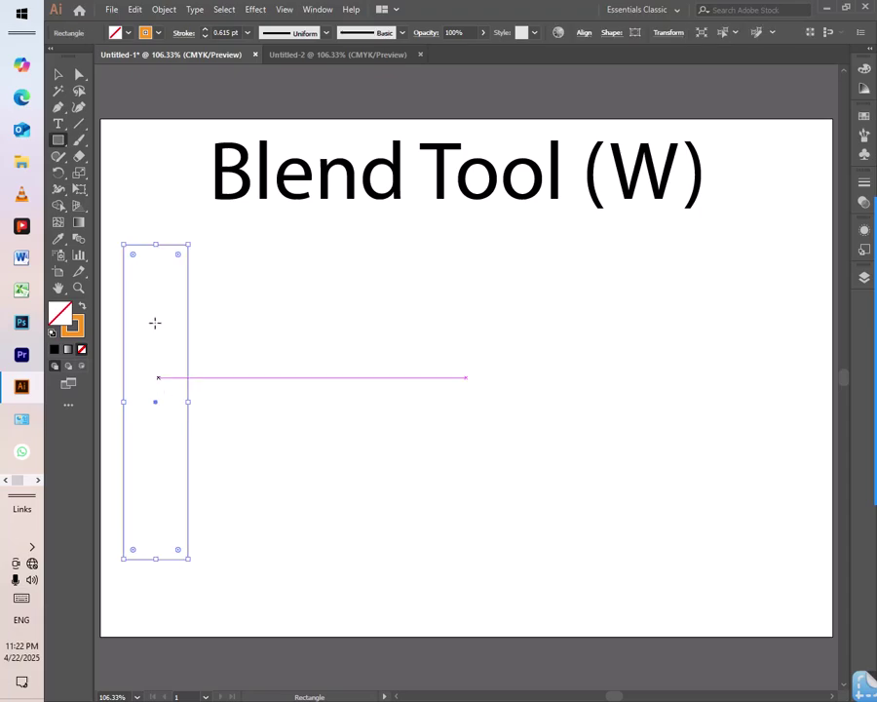
# - Fill the tall rectangle with a bright red
pyautogui.doubleClick(62, 311)
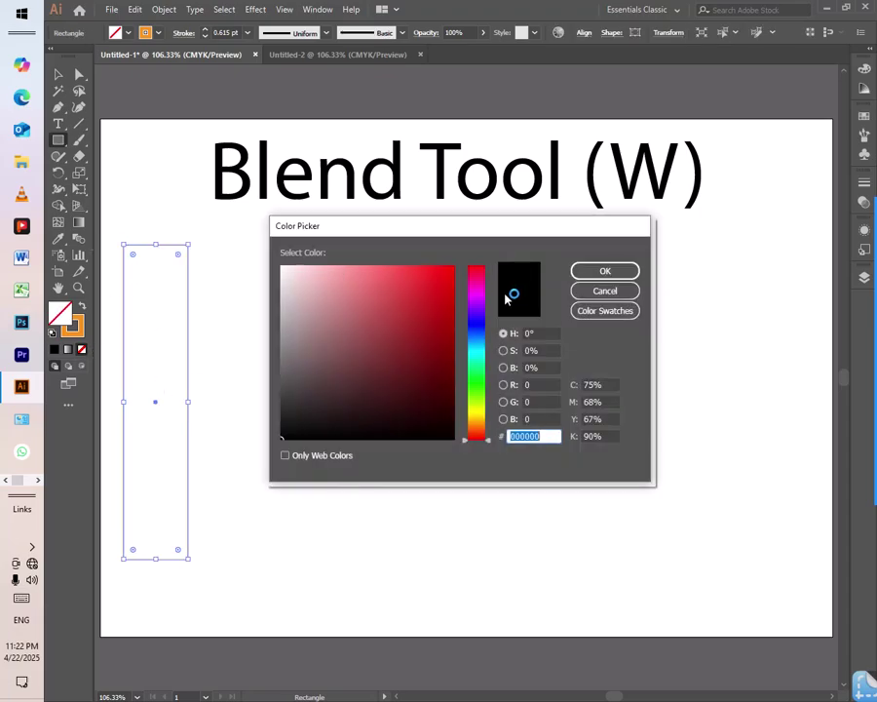
pyautogui.moveTo(441, 276); pyautogui.dragTo(456, 270)
pyautogui.click(589, 276)
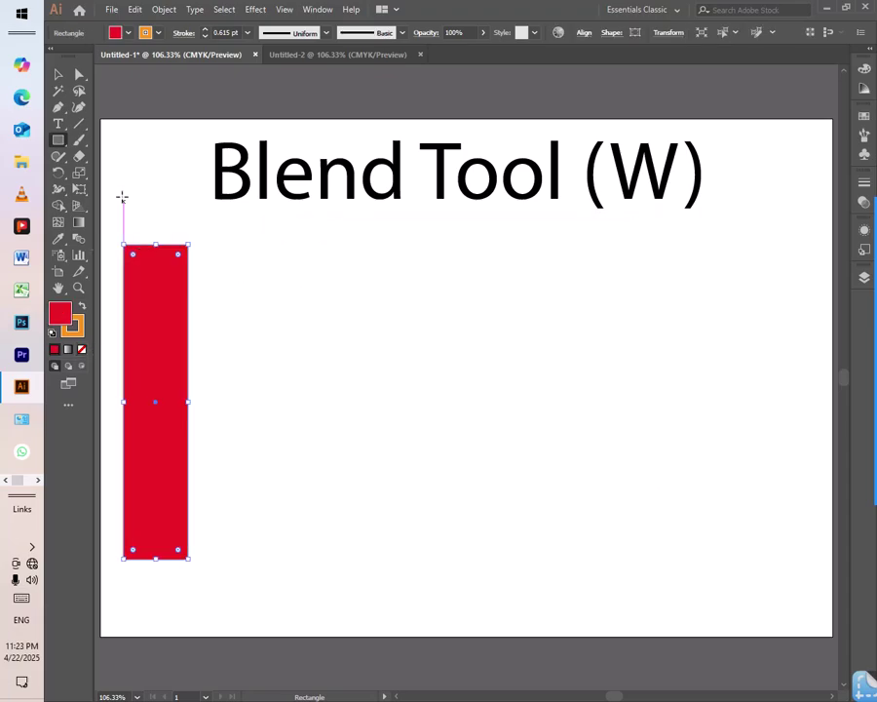
# - Copy the red rectangle straight across to the artboard's right side and fill the copy with the yellow-to-red gradient swatch
pyautogui.click(57, 77)
pyautogui.moveTo(162, 346); pyautogui.dragTo(703, 355)
pyautogui.click(117, 32)
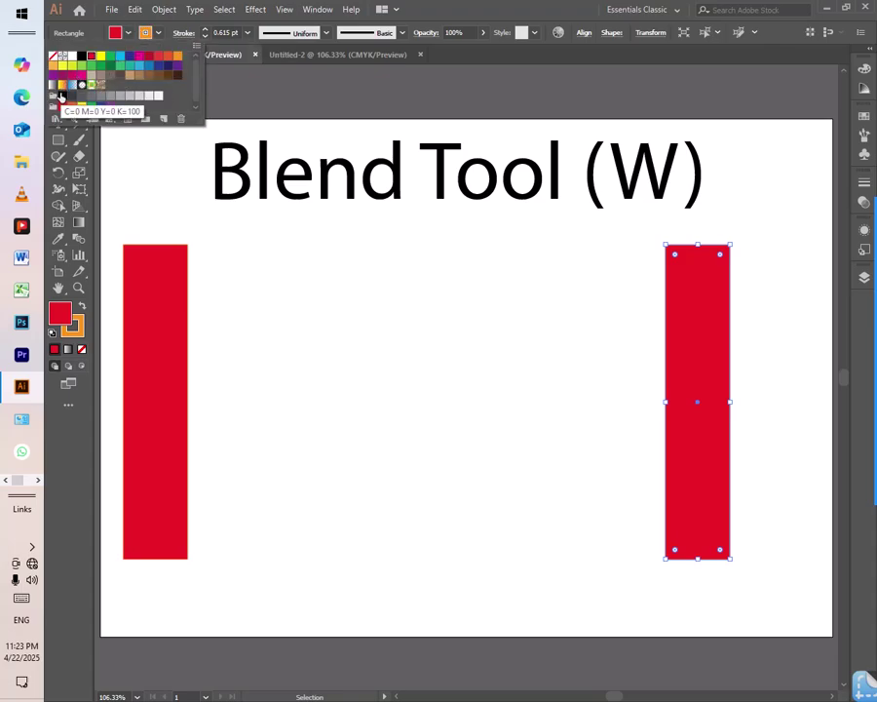
pyautogui.click(62, 85)
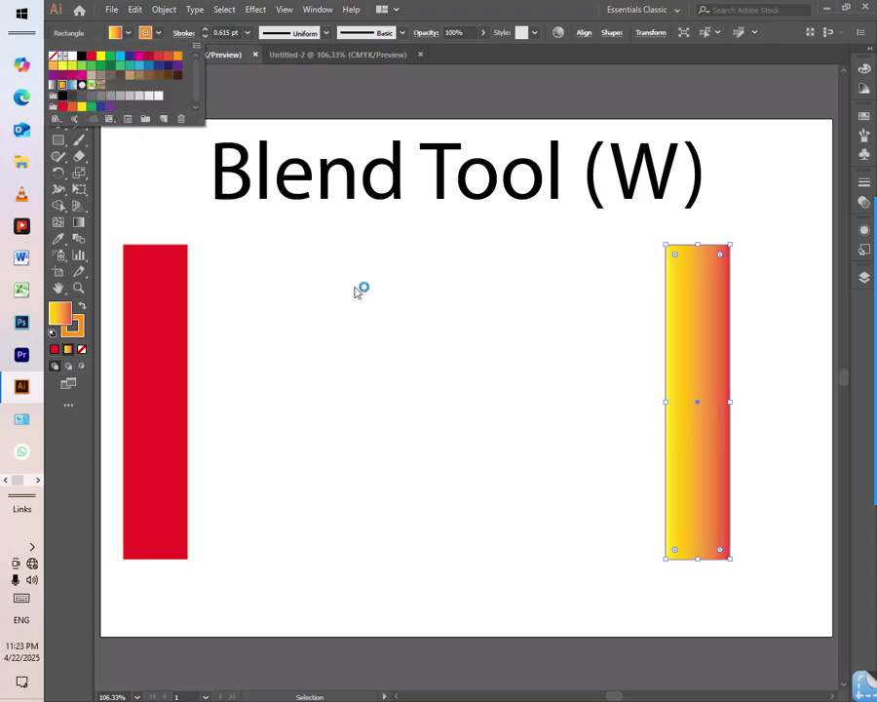
# - Blend the red rectangle into the gradient-filled rectangle with the Blend tool
pyautogui.click(173, 296)
pyautogui.click(173, 296)
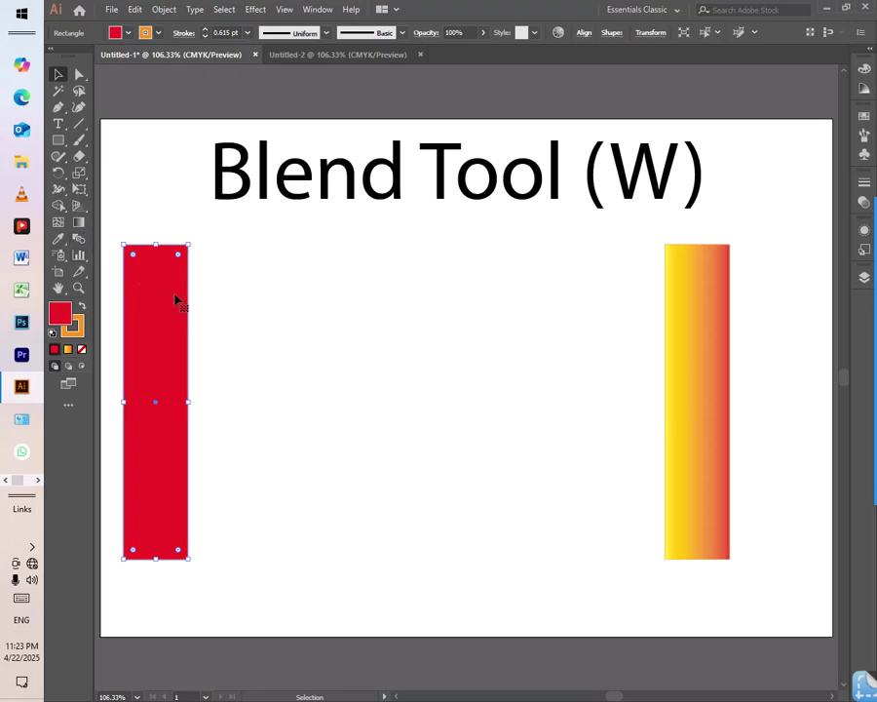
pyautogui.click(79, 238)
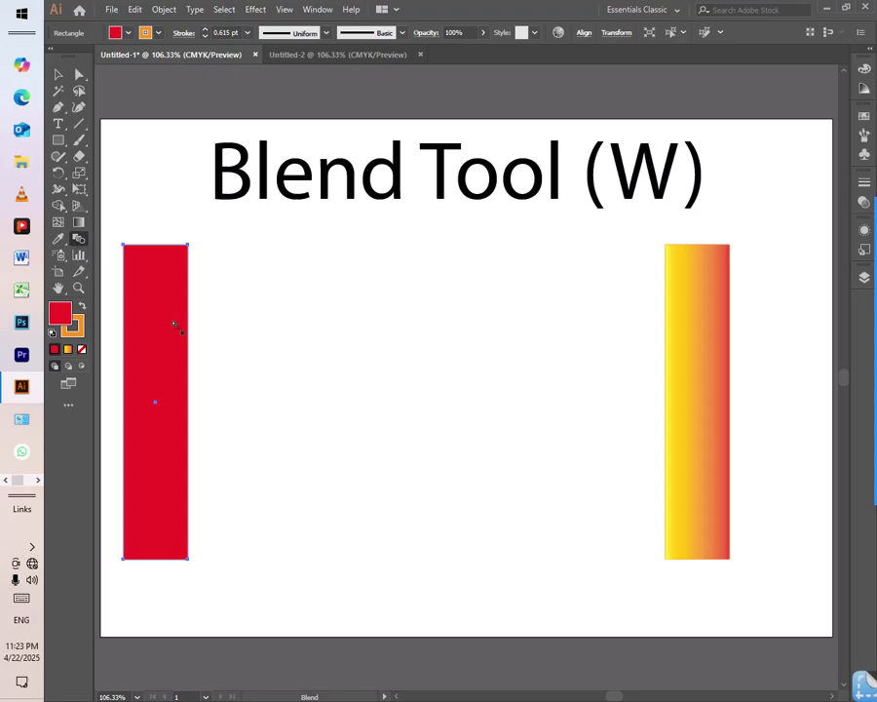
pyautogui.click(708, 363)
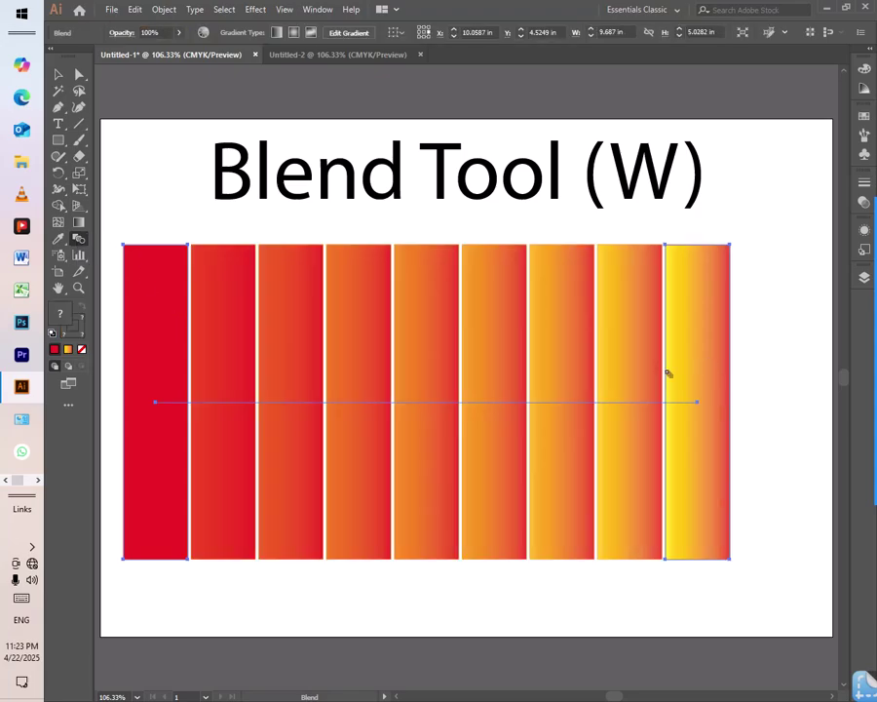
# - Delete the red-to-gradient blend and draw a narrow rounded rectangle about 3.9 in high near the artboard's left edge
pyautogui.click(58, 75)
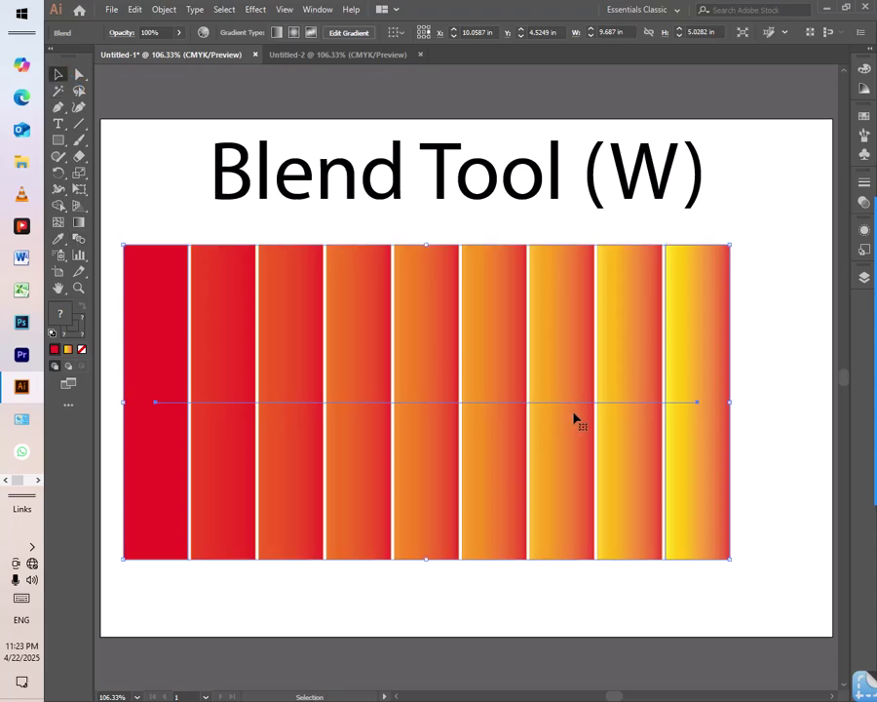
pyautogui.press('Delete')
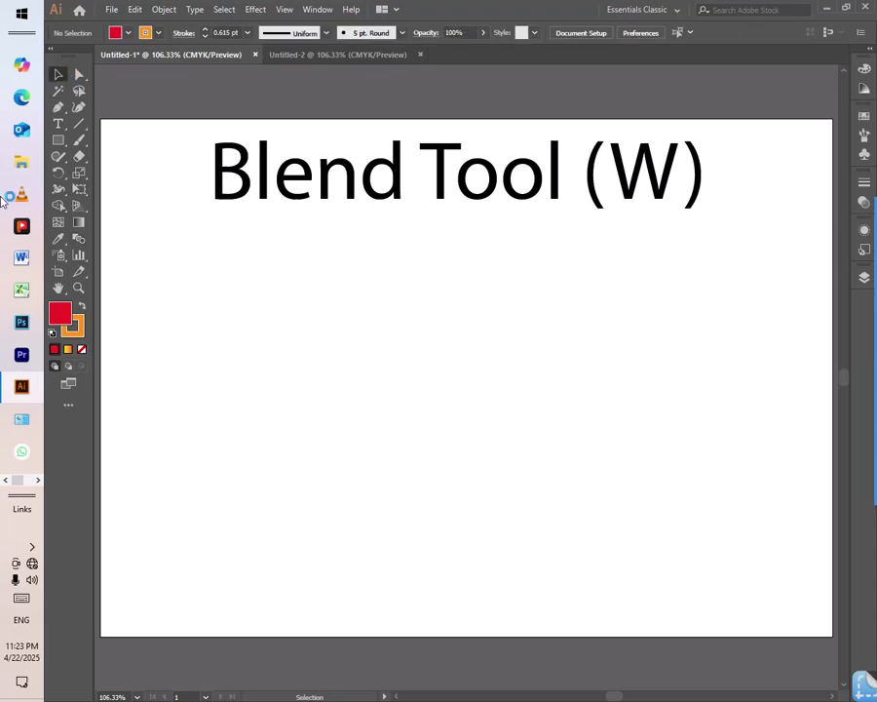
pyautogui.click(58, 142)
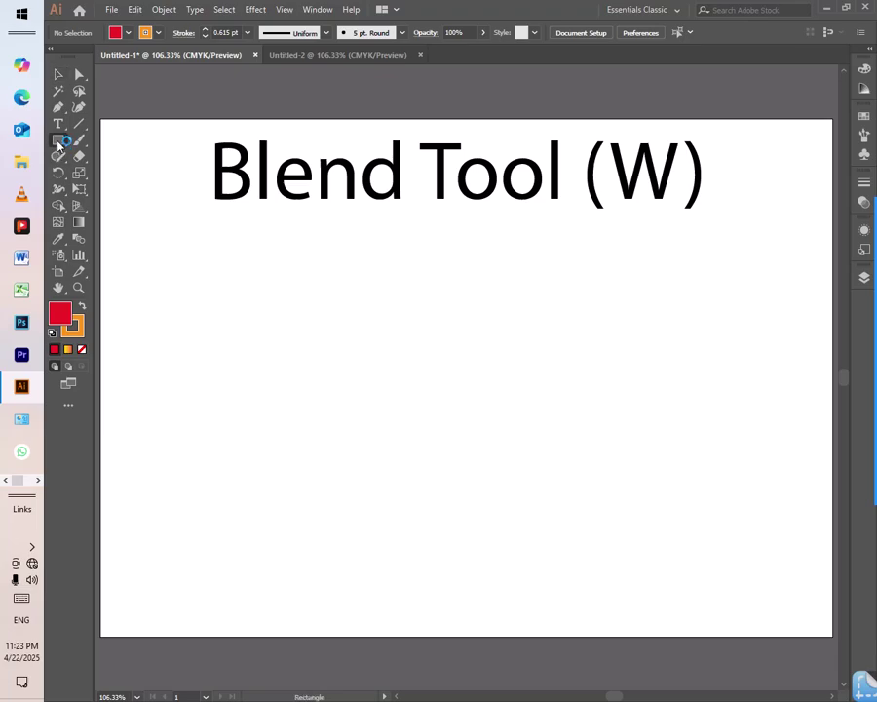
pyautogui.rightClick(58, 143)
pyautogui.click(117, 161)
pyautogui.moveTo(121, 255); pyautogui.dragTo(158, 501)
pyautogui.click(59, 75)
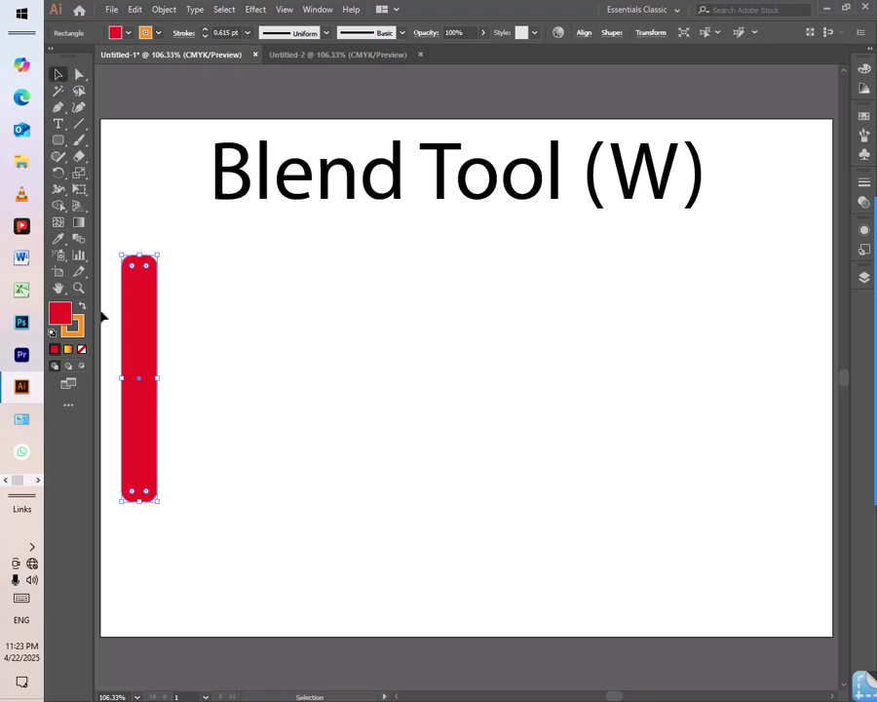
# - Fill the narrow rounded rectangle with the dark blue swatch
pyautogui.click(127, 32)
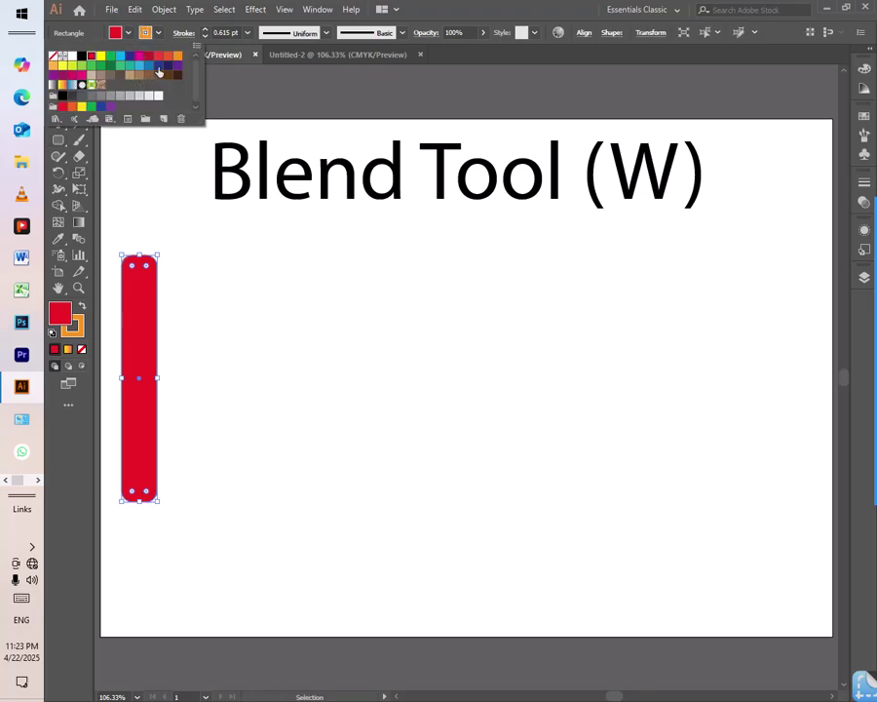
pyautogui.click(159, 65)
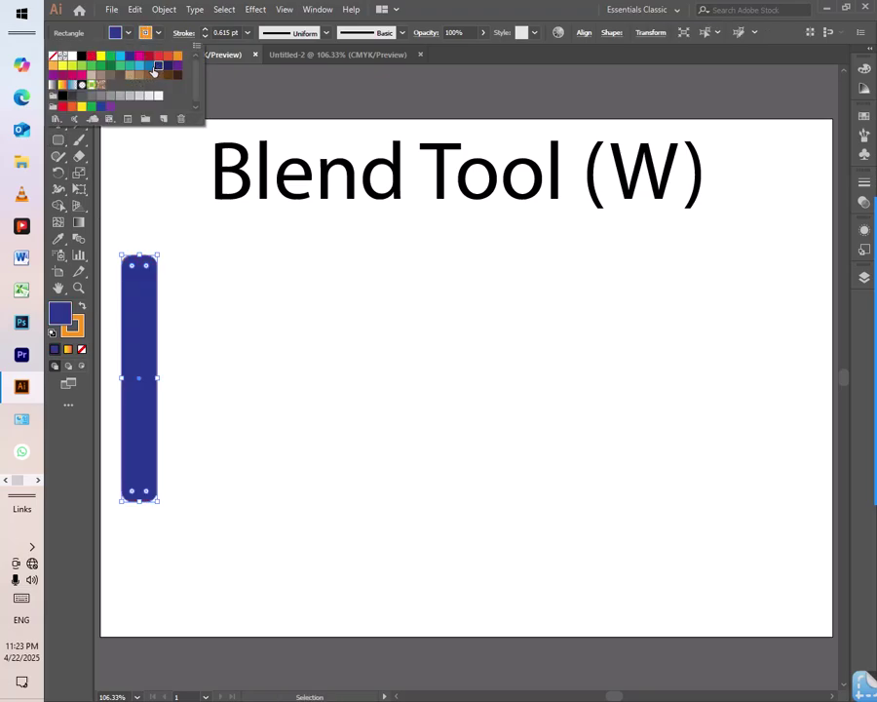
pyautogui.click(183, 213)
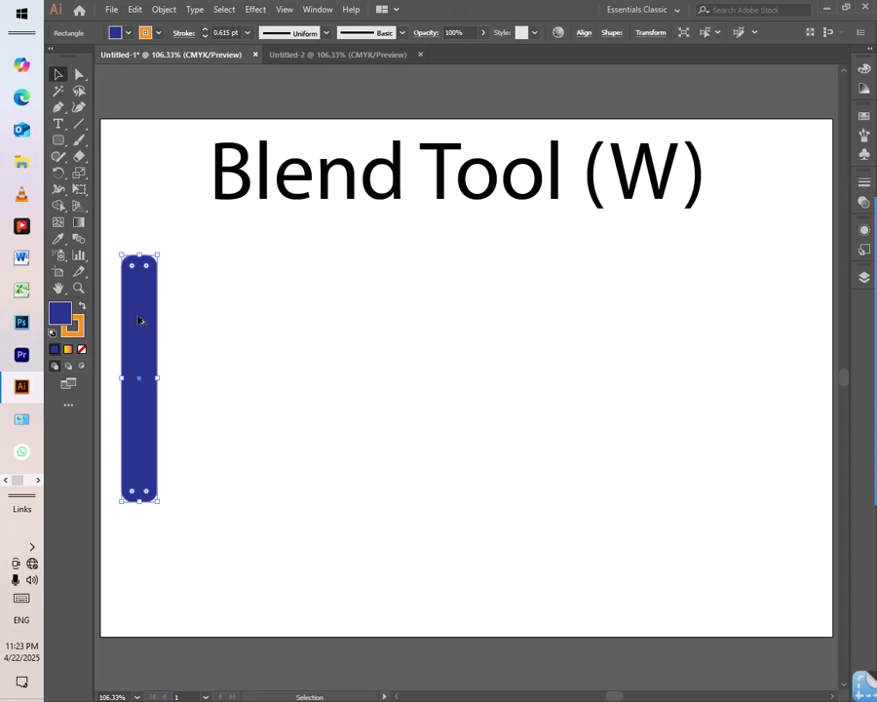
# - Copy the dark blue bar straight across to the artboard's right side and fill the copy with the blue-to-white gradient swatch
pyautogui.moveTo(139, 319); pyautogui.dragTo(741, 334)
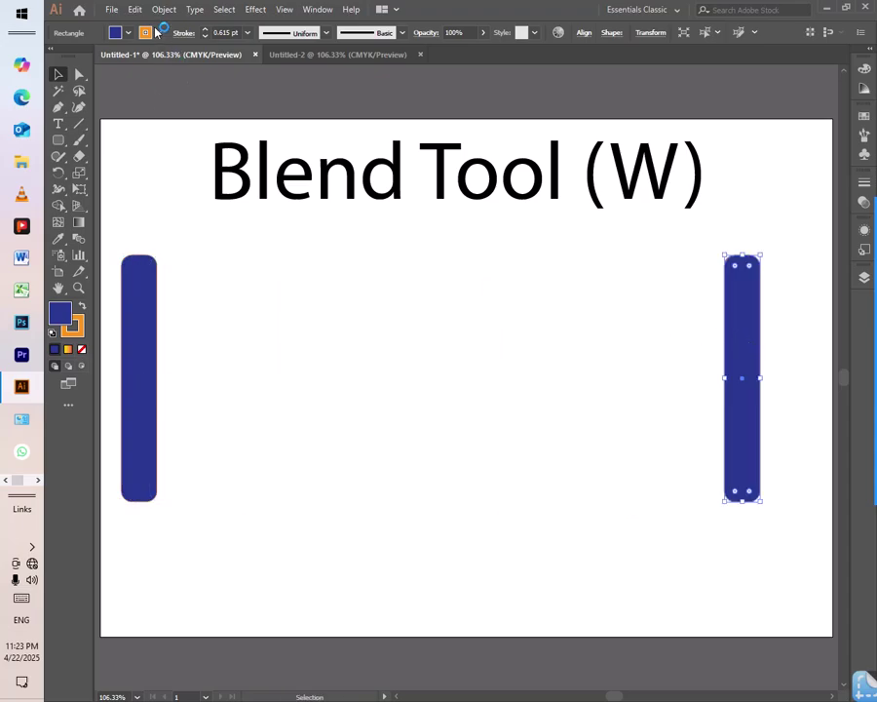
pyautogui.click(115, 32)
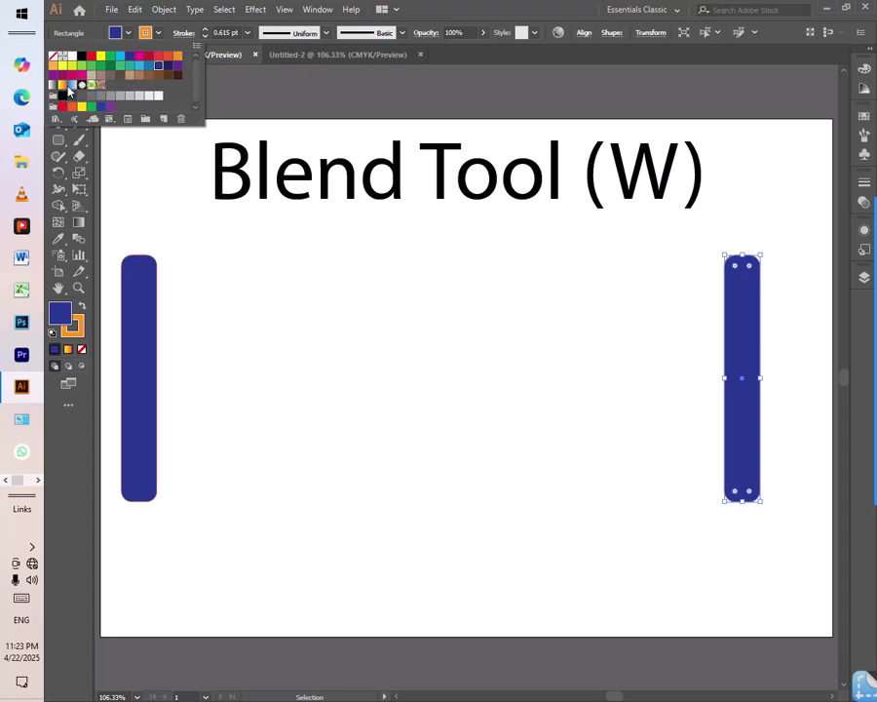
pyautogui.click(104, 102)
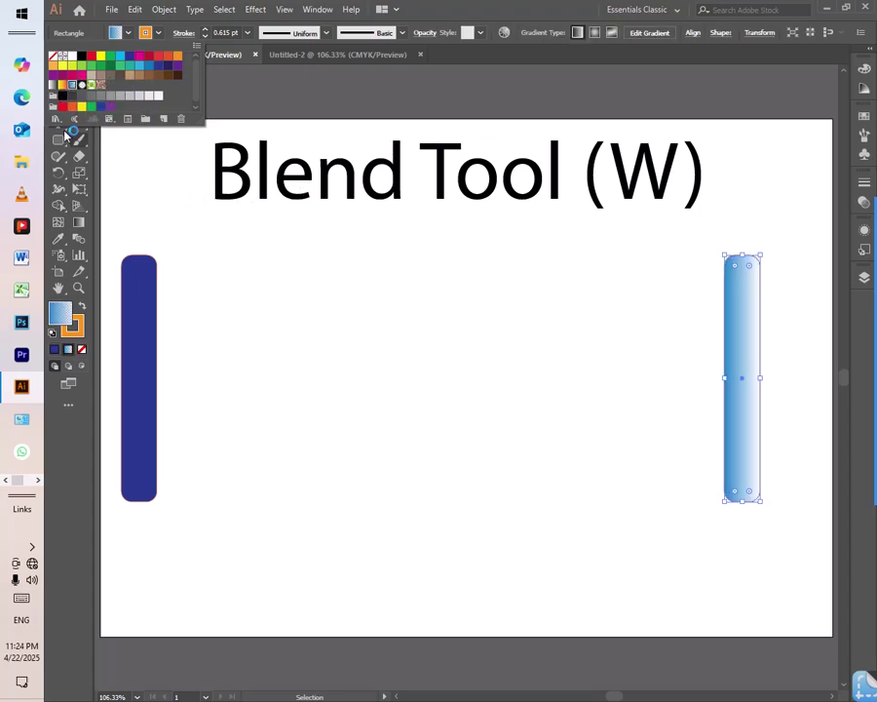
pyautogui.click(162, 178)
# - Blend the dark blue bar into the gradient-filled bar with the Blend tool
pyautogui.click(151, 295)
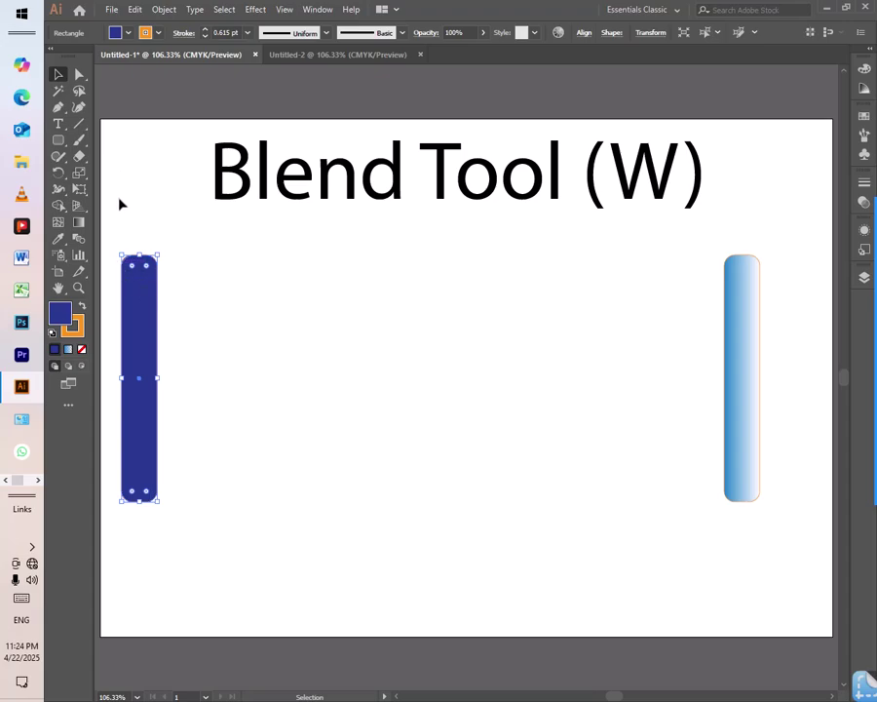
pyautogui.click(79, 240)
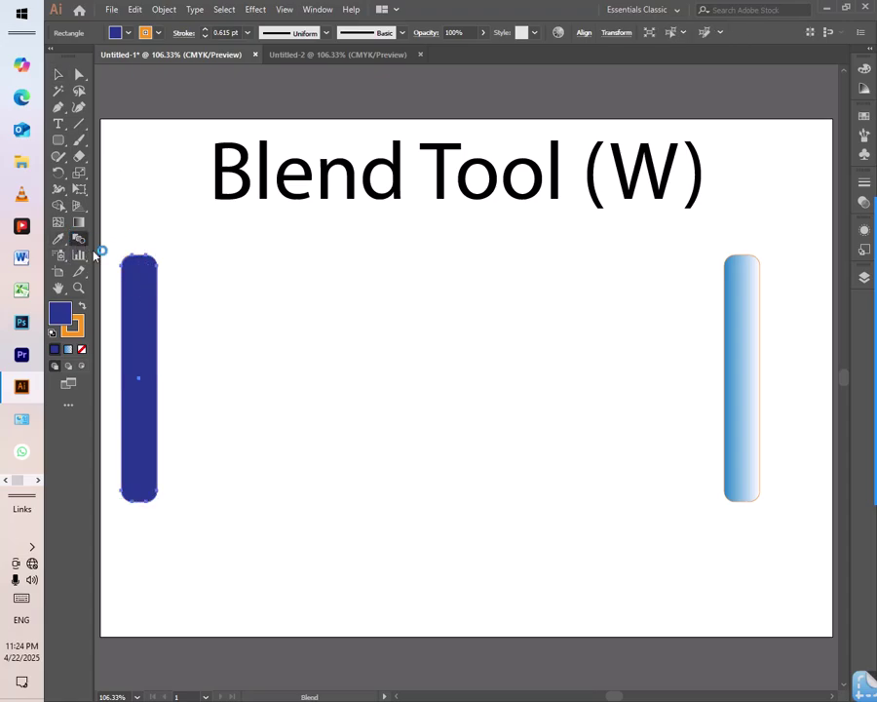
pyautogui.click(734, 326)
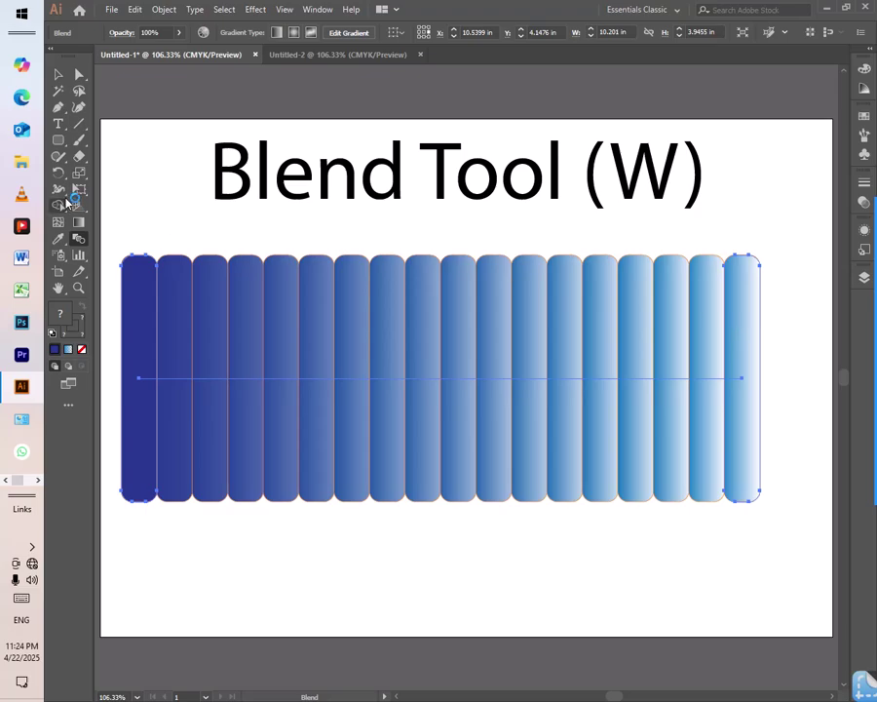
pyautogui.click(59, 74)
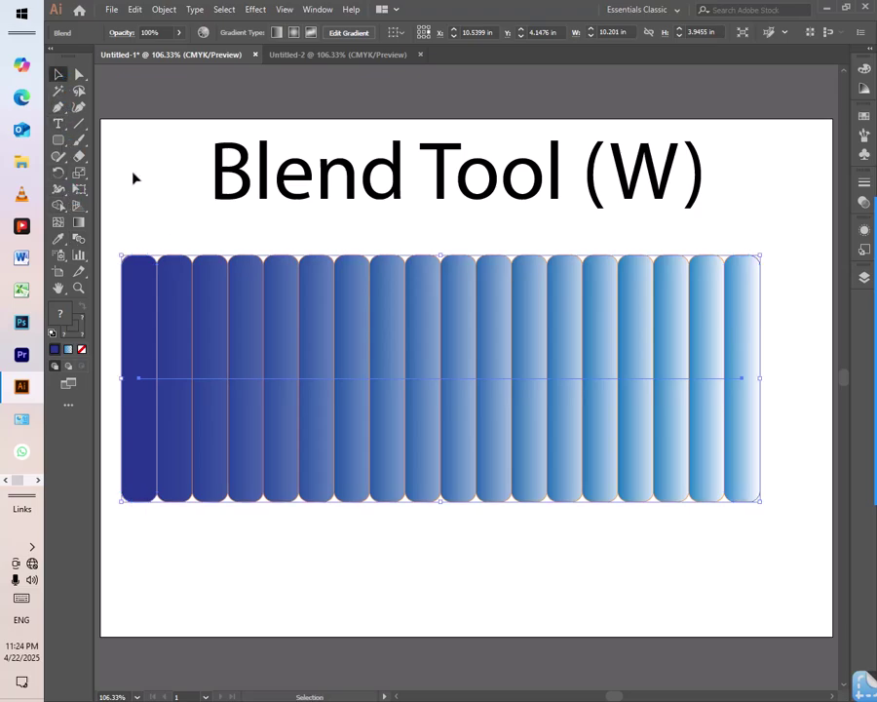
pyautogui.click(563, 545)
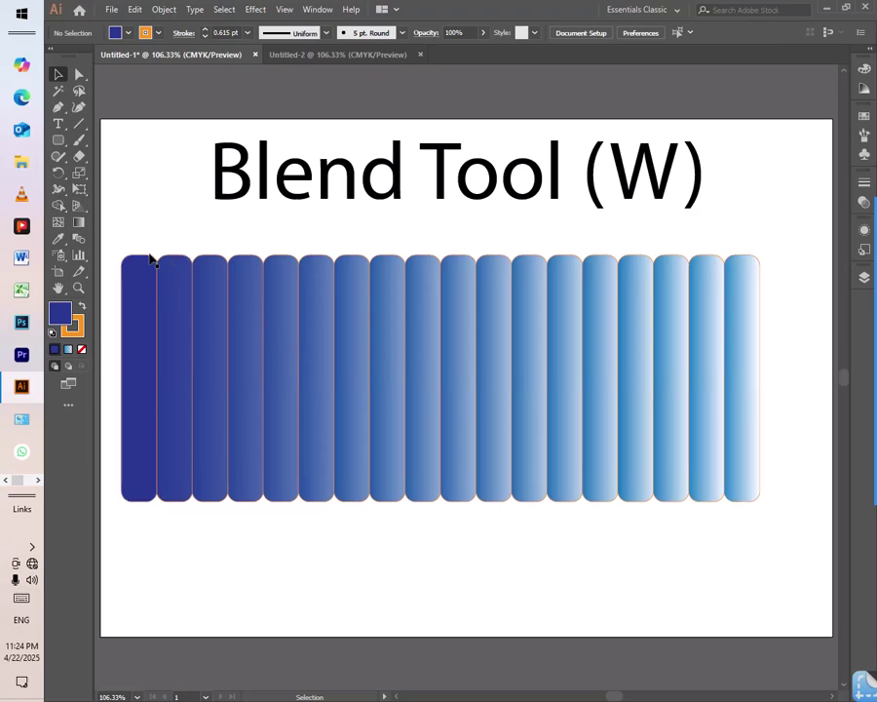
# - Add a point near the middle of the blend's spine with the Curvature tool and raise it to form an arch
pyautogui.moveTo(122, 234); pyautogui.dragTo(752, 436)
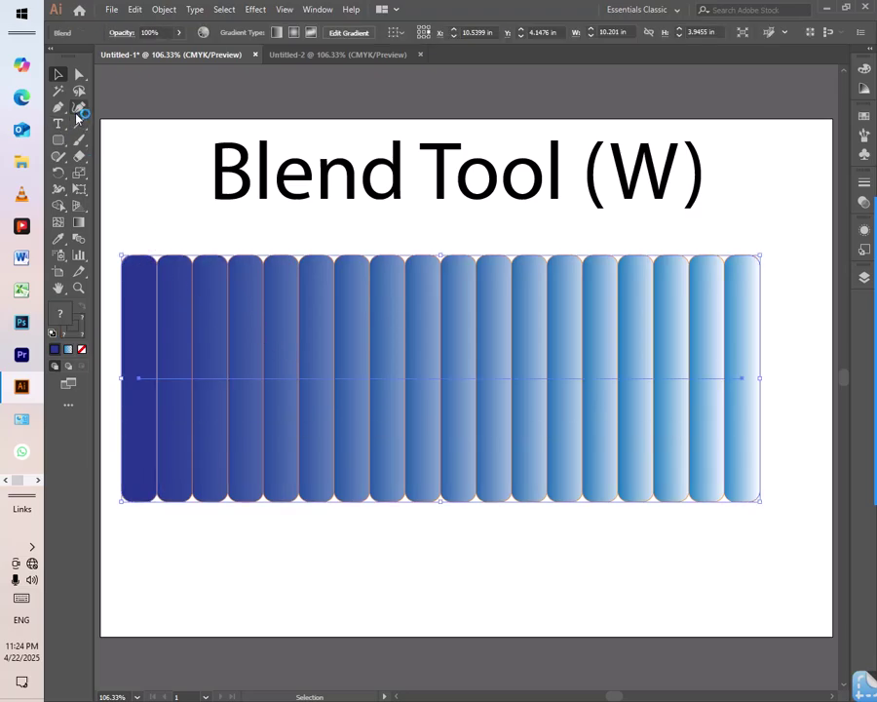
pyautogui.click(79, 107)
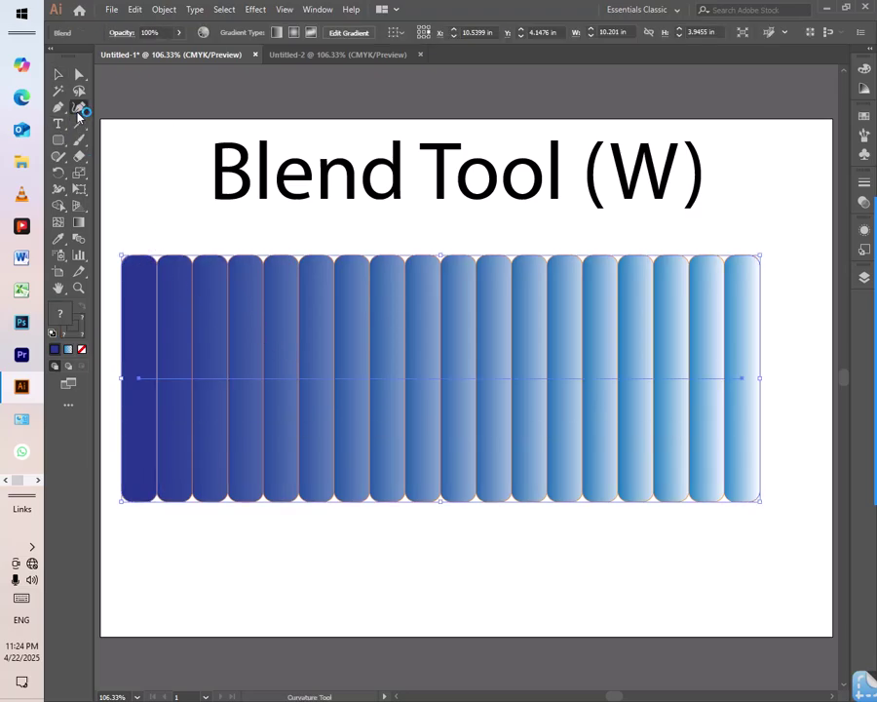
pyautogui.click(418, 378)
pyautogui.moveTo(421, 381); pyautogui.dragTo(431, 298)
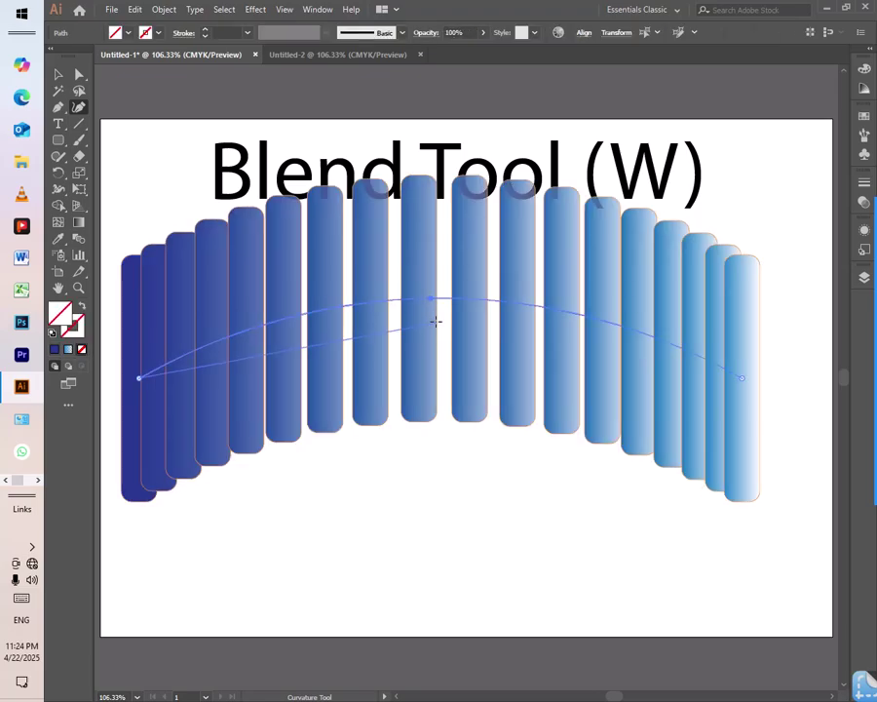
# - Try a second bend beside the spine's midpoint, undo it, and pull the midpoint down so the bars follow a U-shaped curve
pyautogui.moveTo(438, 298); pyautogui.dragTo(440, 365)
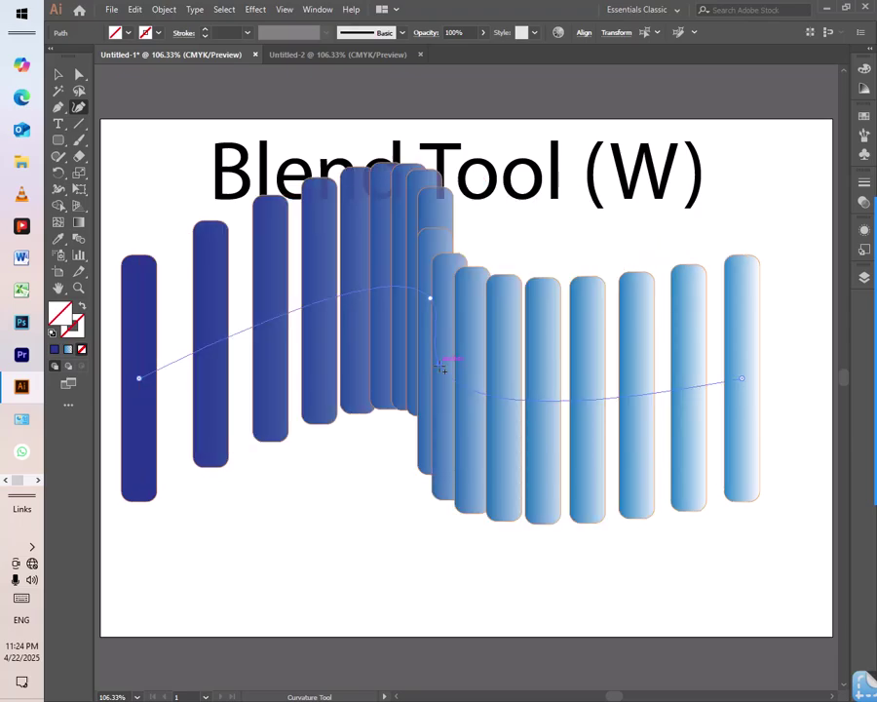
pyautogui.hotkey('ctrl', 'z')
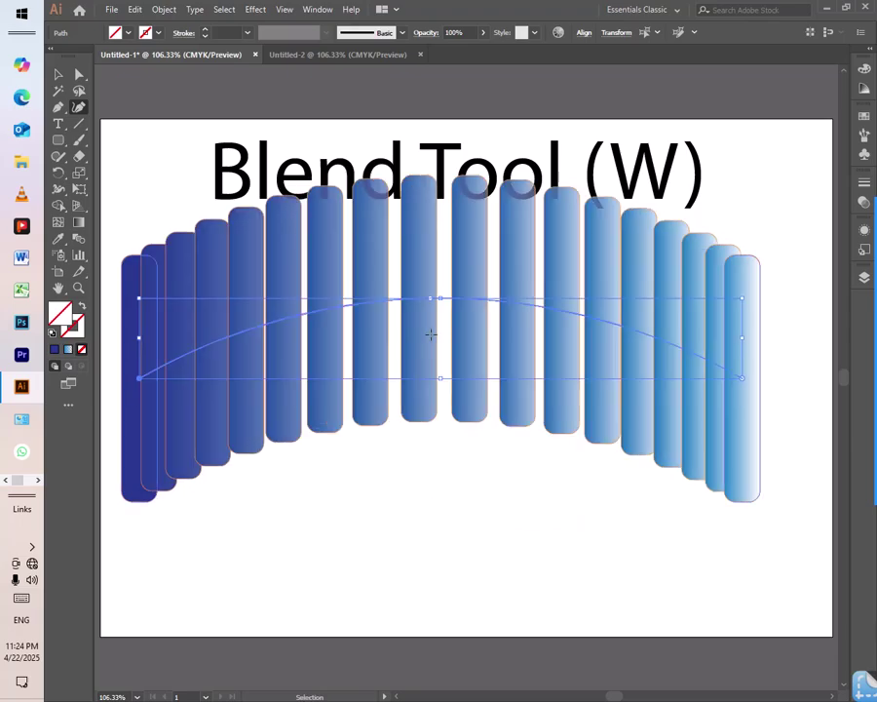
pyautogui.moveTo(430, 297); pyautogui.dragTo(423, 534)
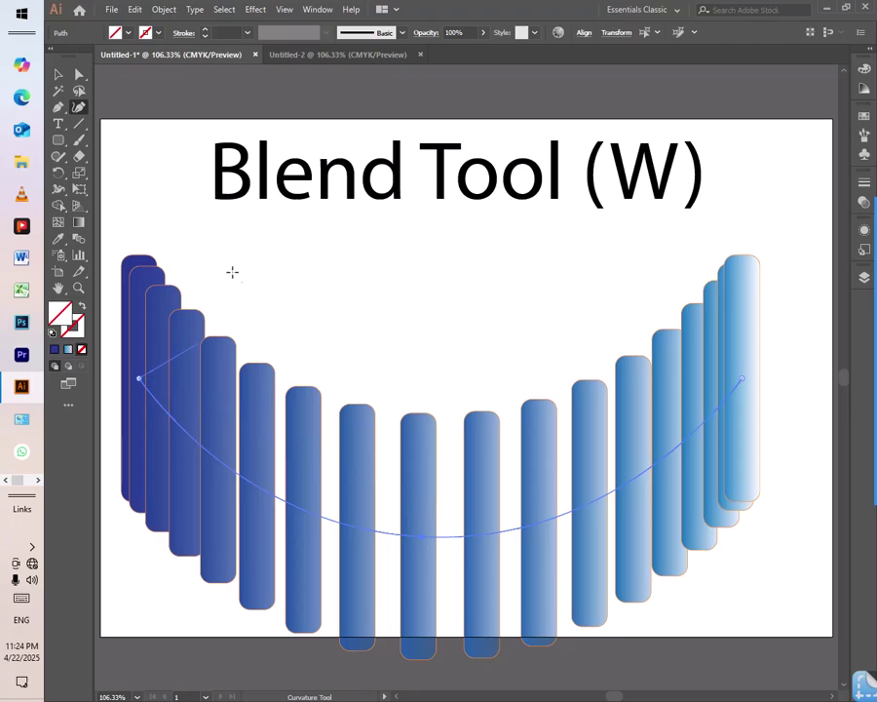
pyautogui.click(58, 75)
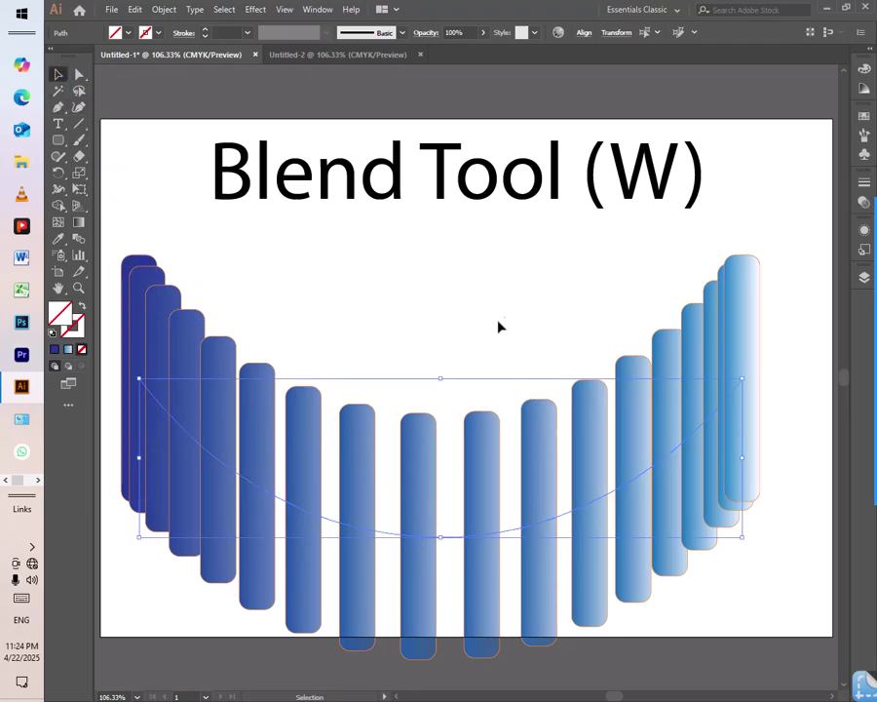
pyautogui.click(543, 312)
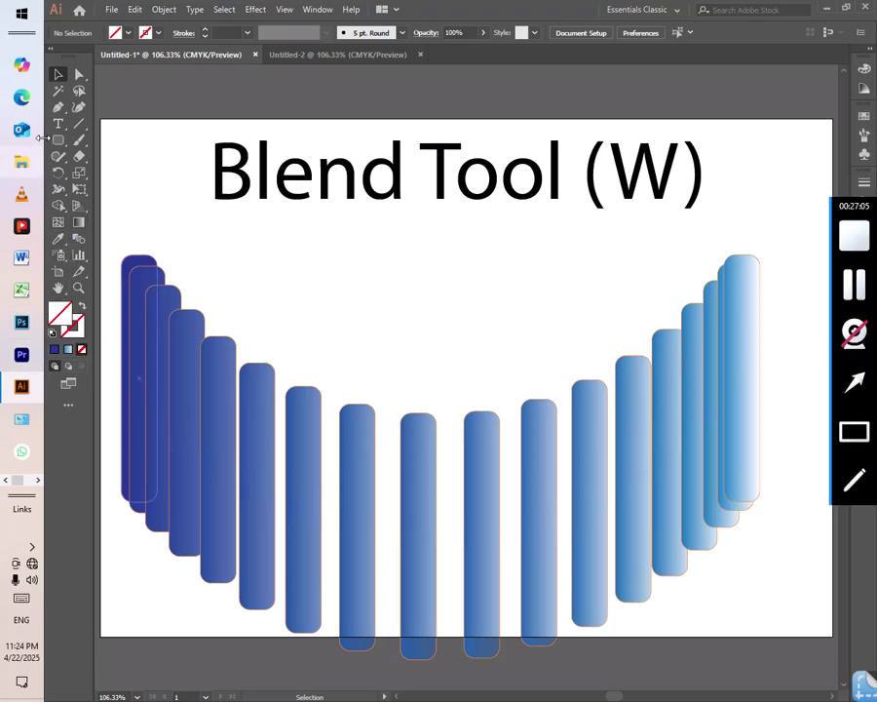
# - Restore the arched spine, lower its midpoint slightly and pull a second point down beyond it to form an S-shaped wave with the Curvature tool
pyautogui.click(79, 109)
pyautogui.click(331, 499)
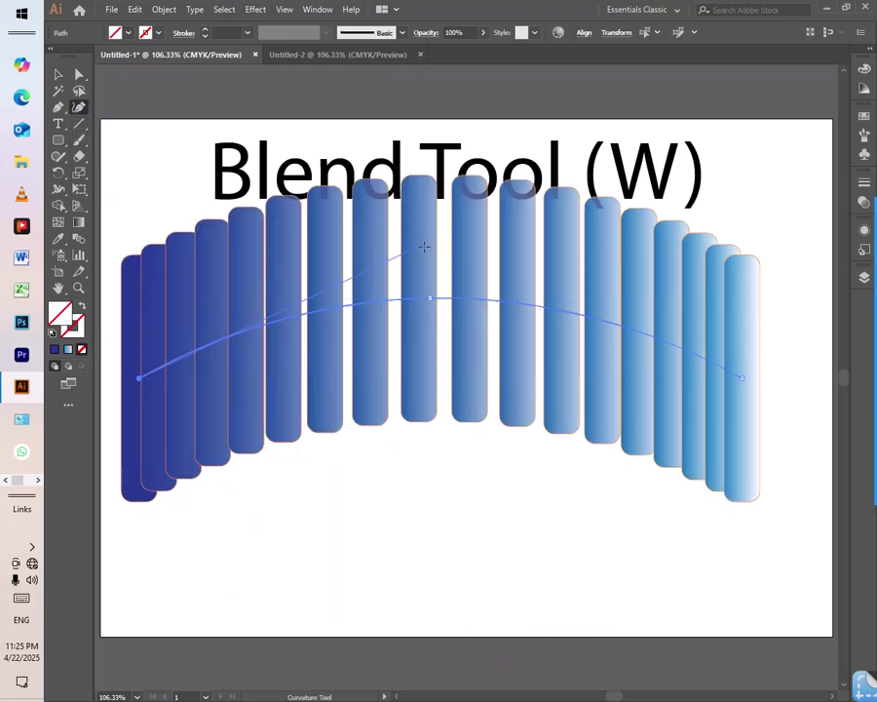
pyautogui.moveTo(431, 298); pyautogui.dragTo(426, 340)
pyautogui.moveTo(489, 342); pyautogui.dragTo(482, 447)
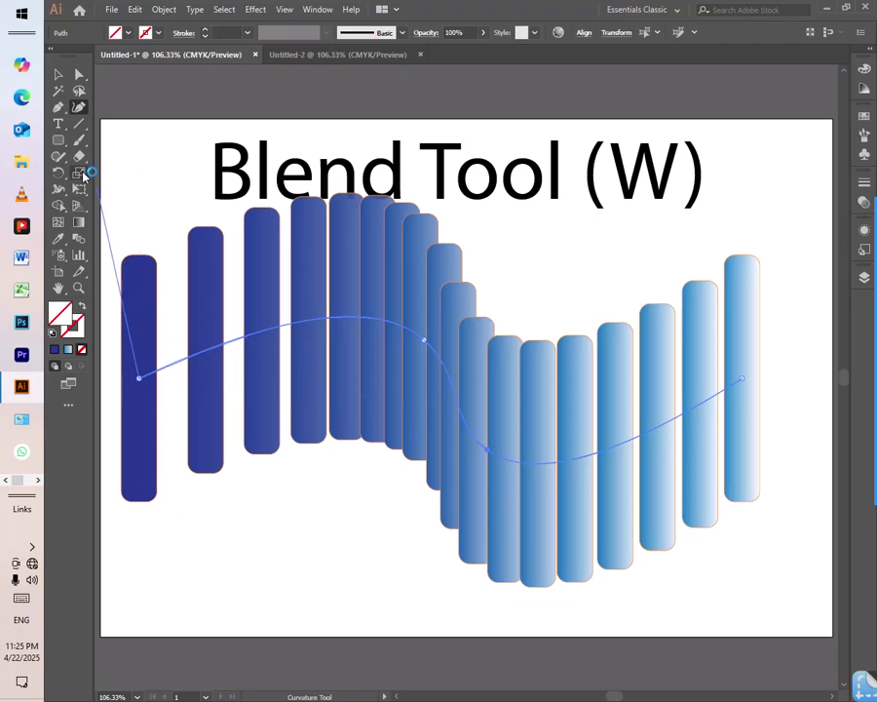
pyautogui.click(58, 76)
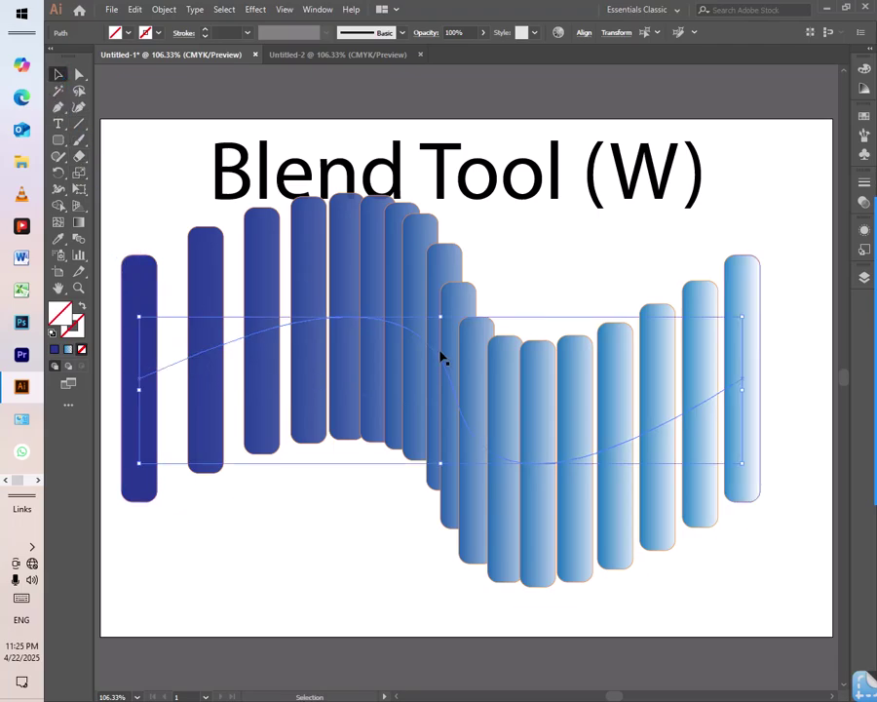